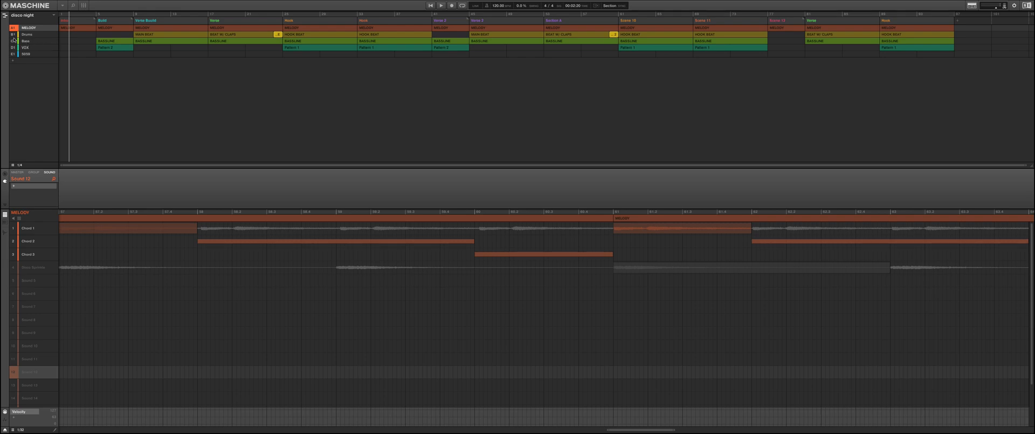
{"action": "left_click", "coordinate": [13, 35]}
{"action": "left_click", "coordinate": [14, 42]}
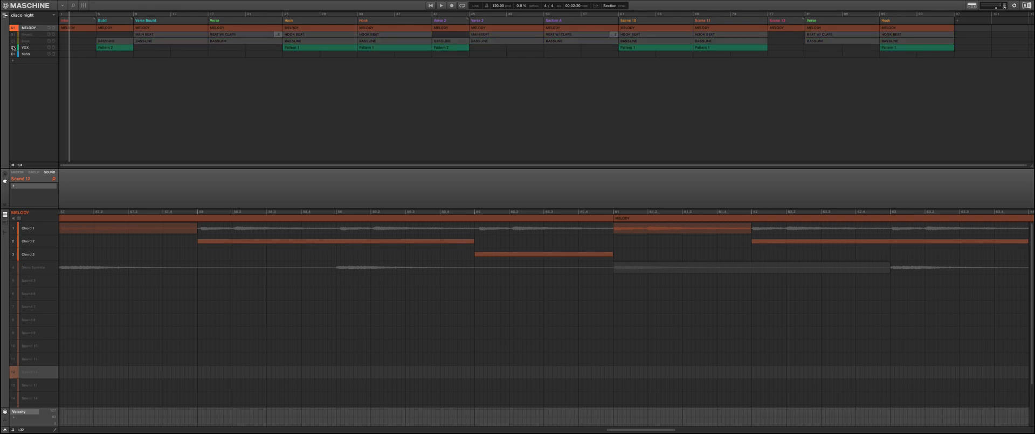
{"action": "left_click", "coordinate": [14, 48]}
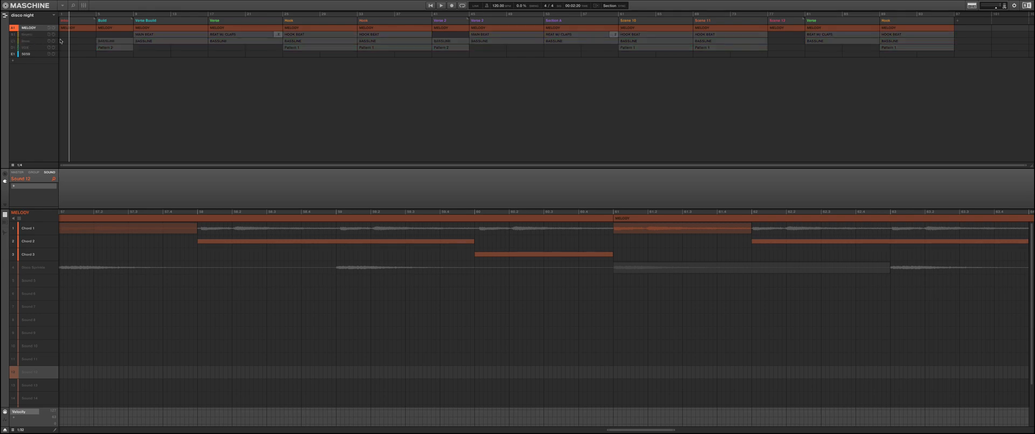
{"action": "left_click", "coordinate": [14, 48]}
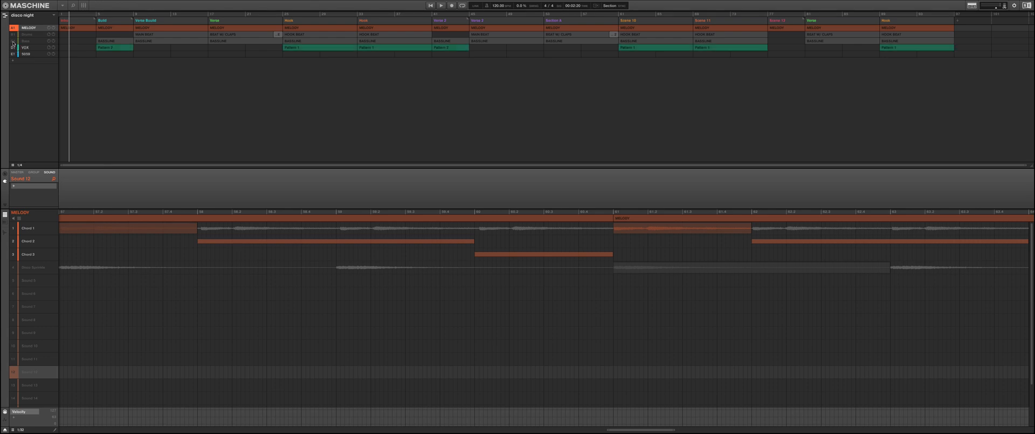
{"action": "left_click", "coordinate": [13, 41]}
{"action": "left_click", "coordinate": [14, 35]}
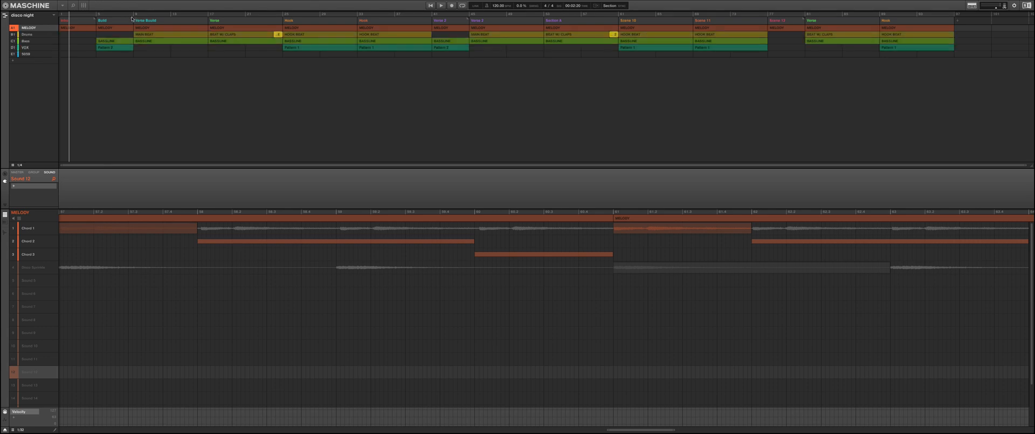
Play the full track from the start of the verse buildup, and again from the start of the second Hook section
{"action": "left_click", "coordinate": [132, 17]}
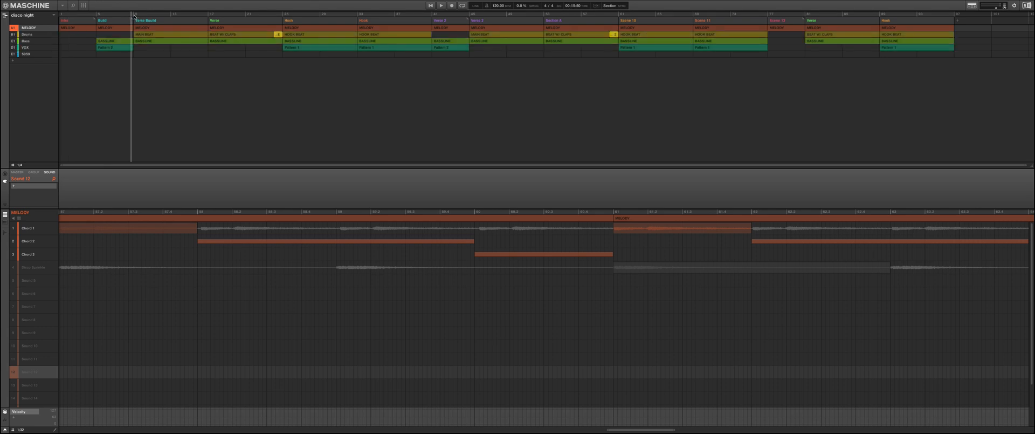
{"action": "key", "text": "space"}
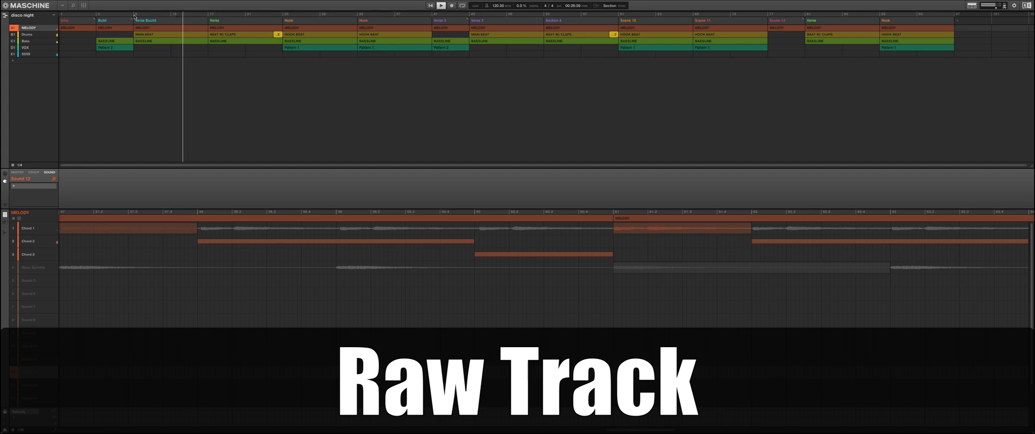
{"action": "key", "text": "space"}
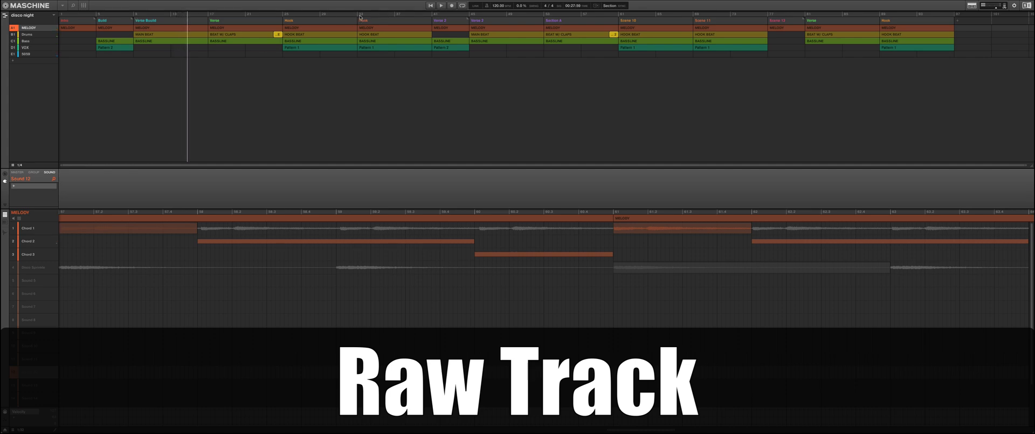
{"action": "left_click", "coordinate": [356, 15]}
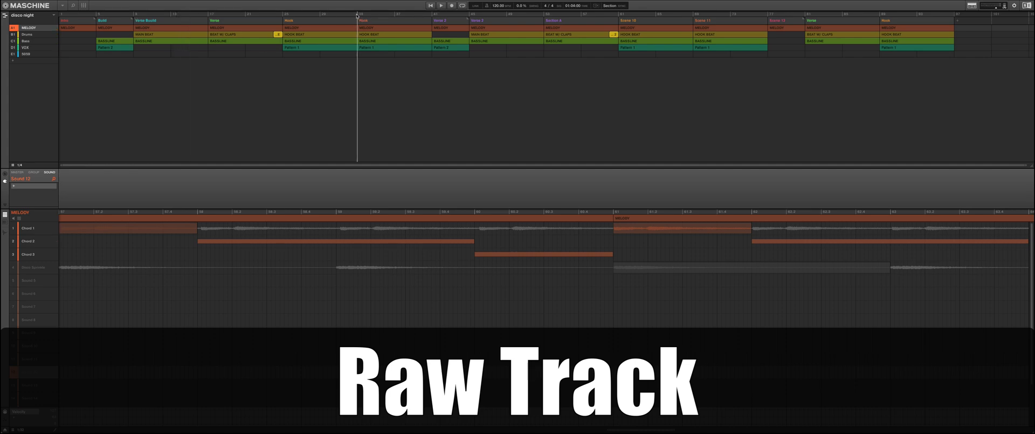
{"action": "key", "text": "space"}
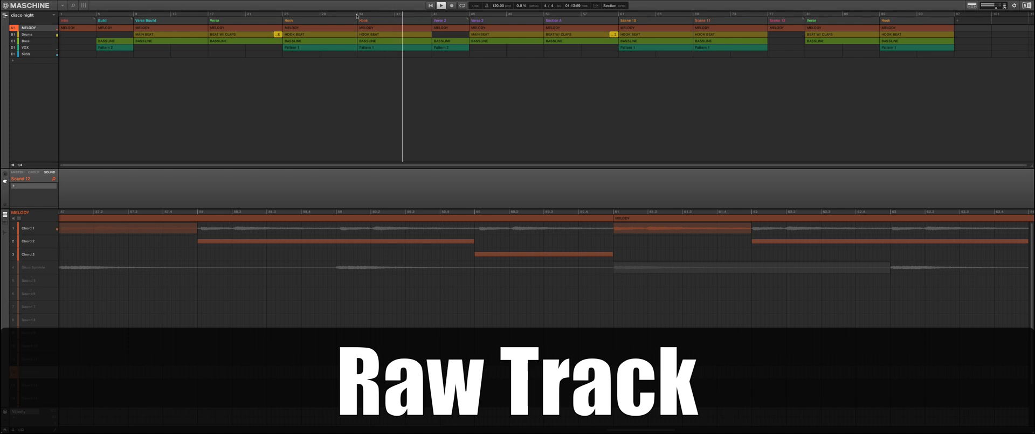
{"action": "key", "text": "space"}
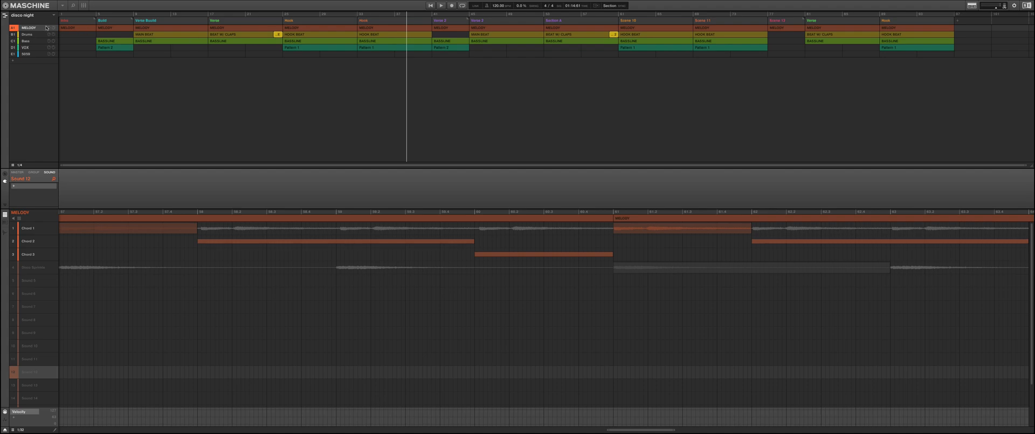
Mute the Drums, Bass and VOX groups and play the melody on its own
{"action": "left_click", "coordinate": [13, 35]}
{"action": "left_click", "coordinate": [13, 41]}
{"action": "left_click", "coordinate": [16, 48]}
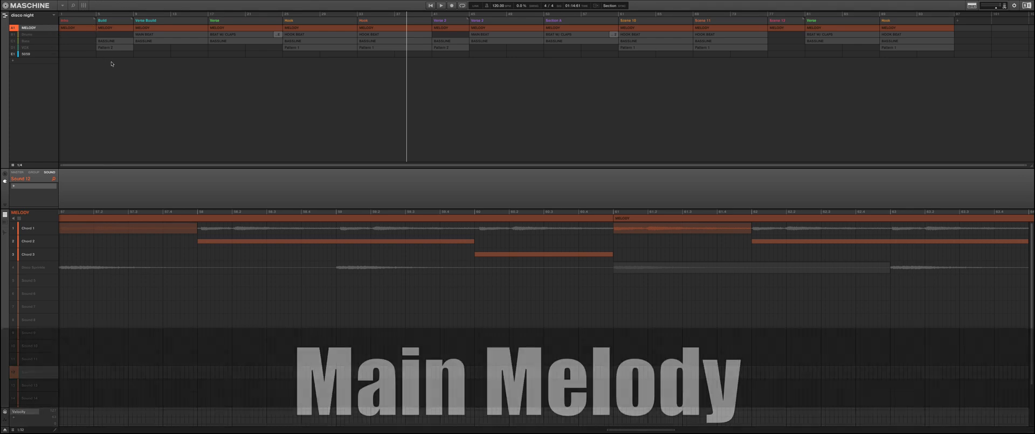
{"action": "key", "text": "space"}
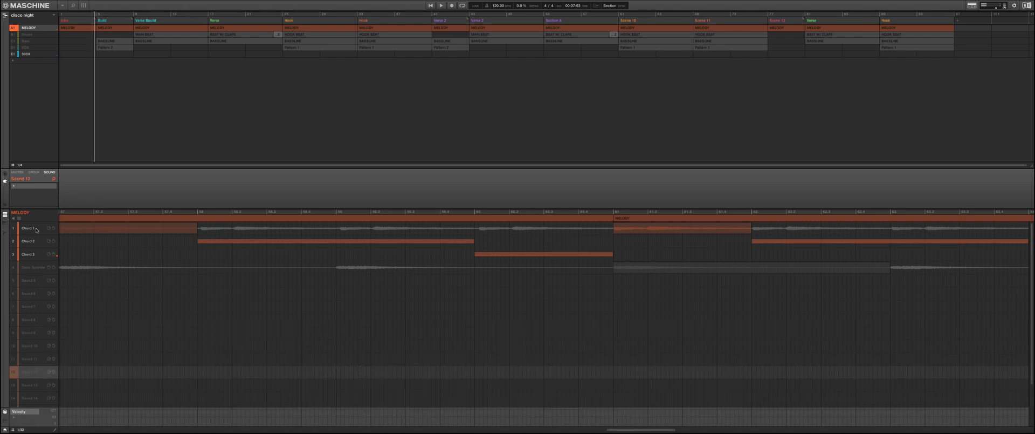
Open the first MELODY pattern in the pattern editor, select the Chord 1 sound and play the pattern
{"action": "left_click", "coordinate": [84, 30]}
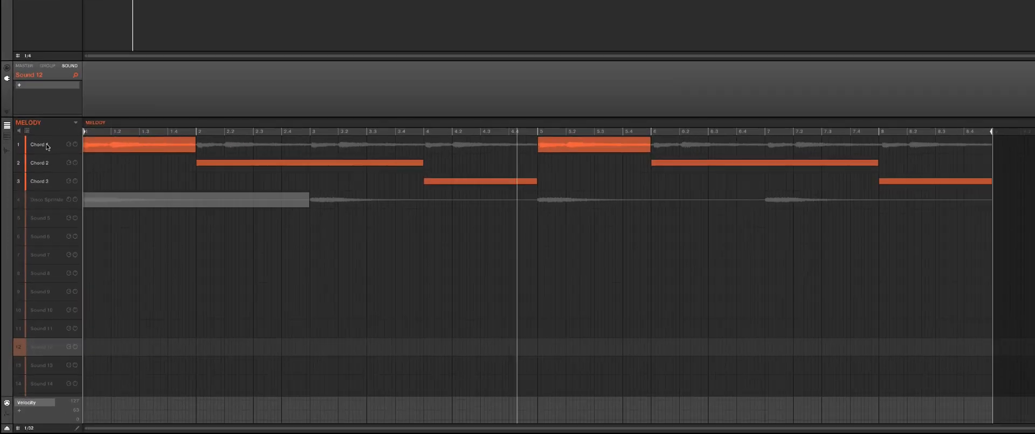
{"action": "left_click", "coordinate": [47, 147]}
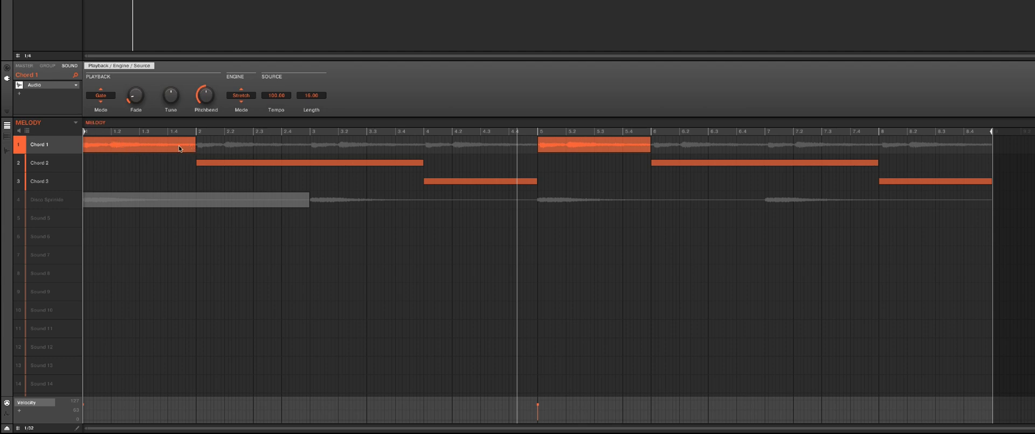
{"action": "key", "text": "space"}
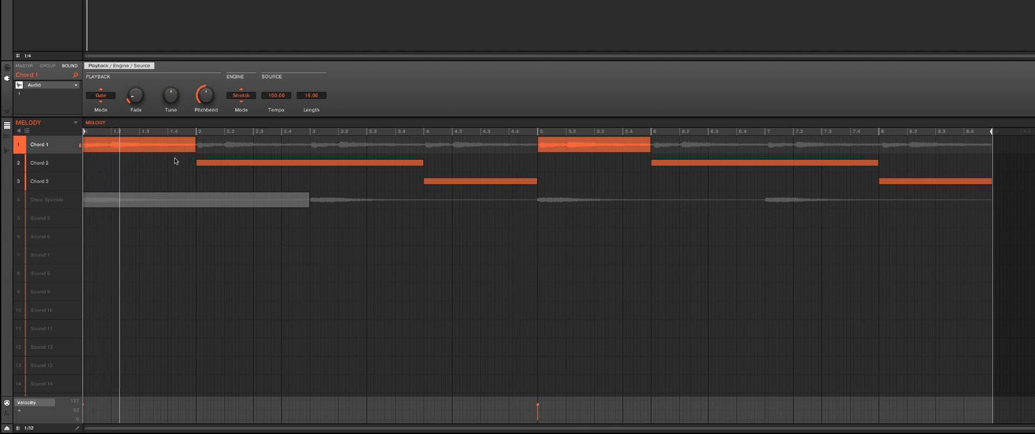
Examine the Chord 1, Chord 2 and Chord 3 sounds one after another and play the melody pattern
{"action": "left_click", "coordinate": [48, 163]}
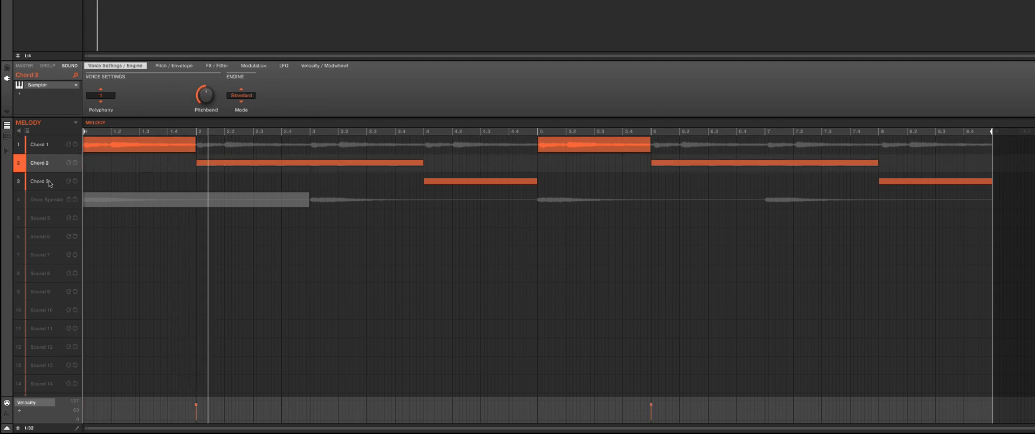
{"action": "left_click", "coordinate": [52, 183]}
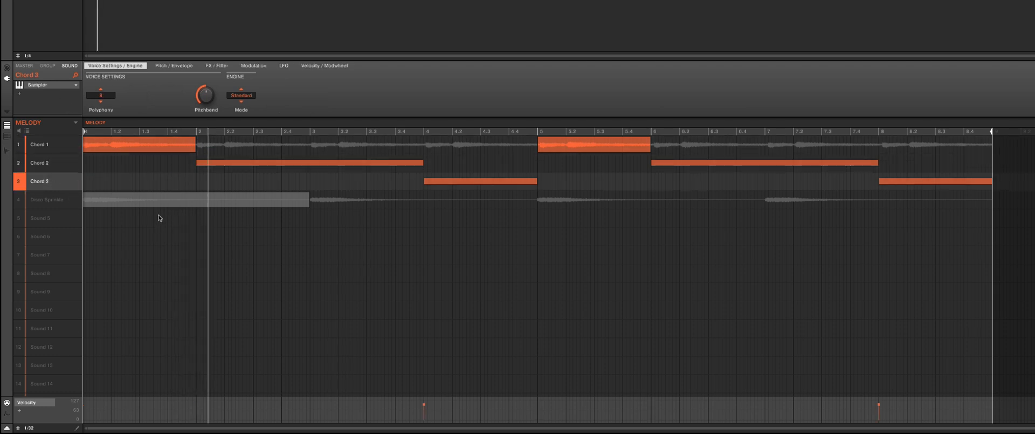
{"action": "left_click", "coordinate": [39, 146]}
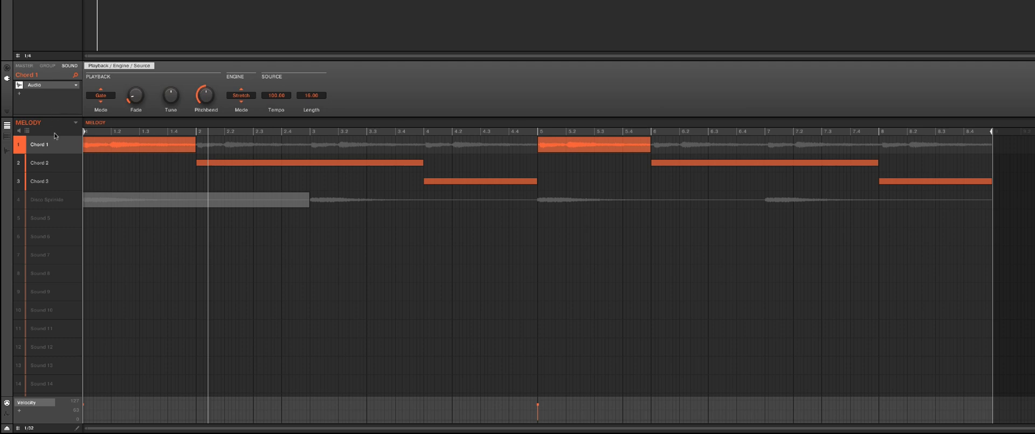
{"action": "left_click", "coordinate": [45, 165]}
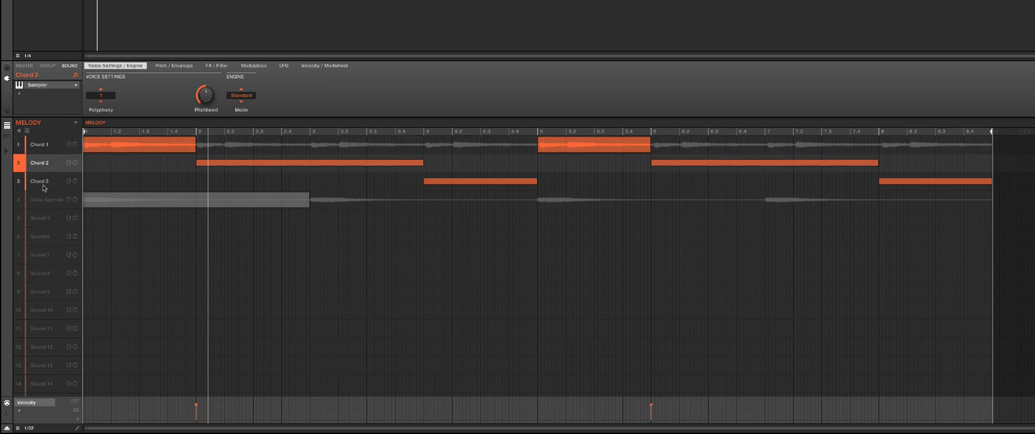
{"action": "left_click", "coordinate": [45, 183]}
{"action": "left_click", "coordinate": [43, 167]}
{"action": "left_click", "coordinate": [41, 181]}
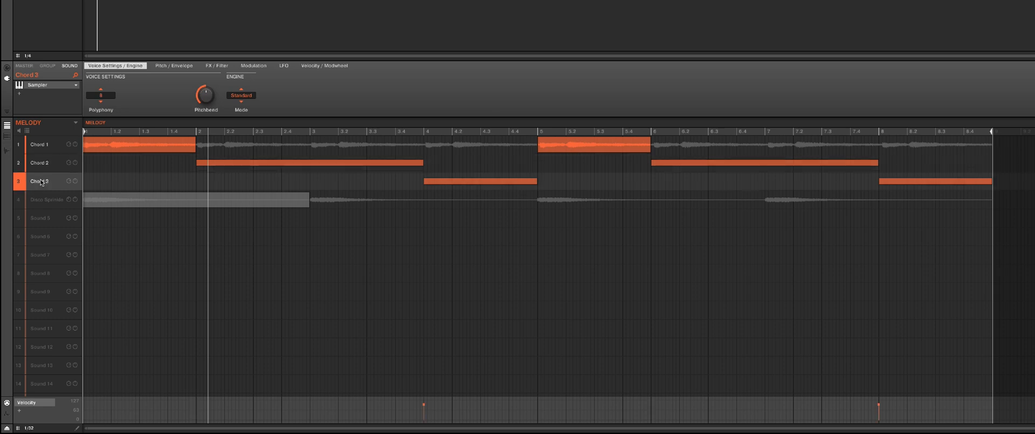
{"action": "left_click", "coordinate": [45, 148]}
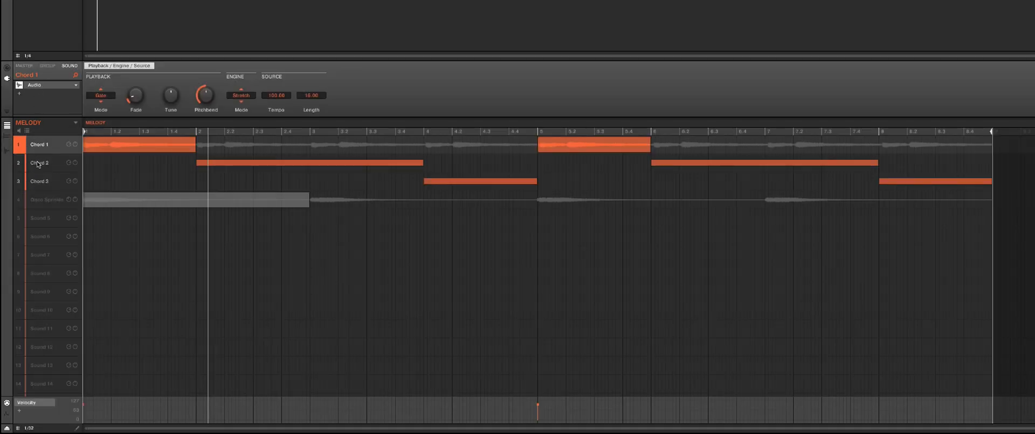
{"action": "left_click", "coordinate": [39, 162]}
{"action": "left_click", "coordinate": [39, 180]}
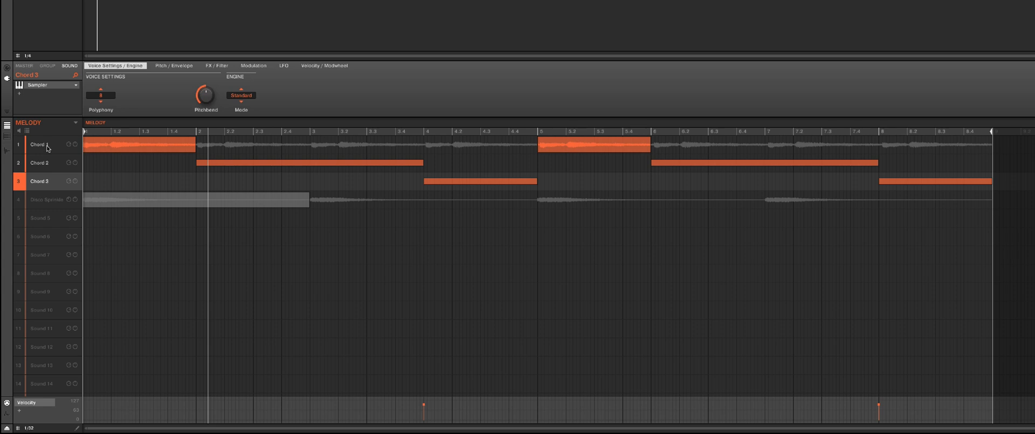
{"action": "key", "text": "space"}
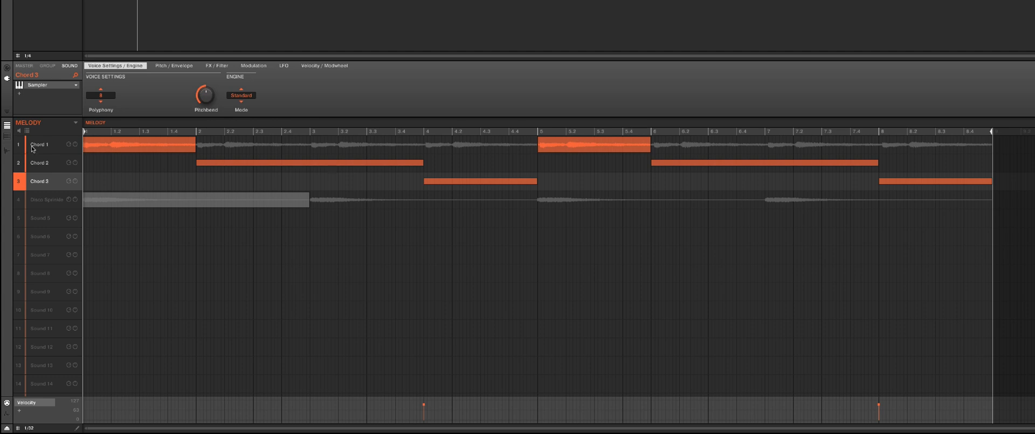
Inspect the playback mode options of the Chord 1 sound without changing them and play the melody pattern
{"action": "left_click", "coordinate": [32, 146]}
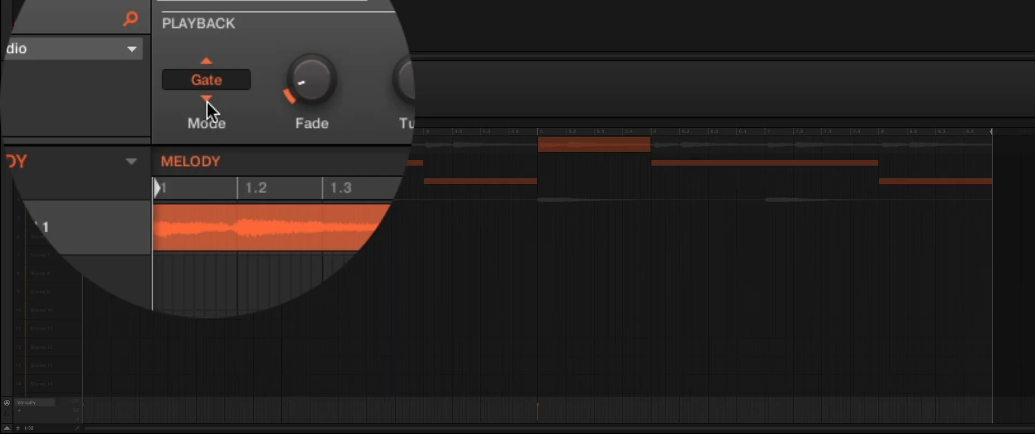
{"action": "left_click", "coordinate": [206, 92]}
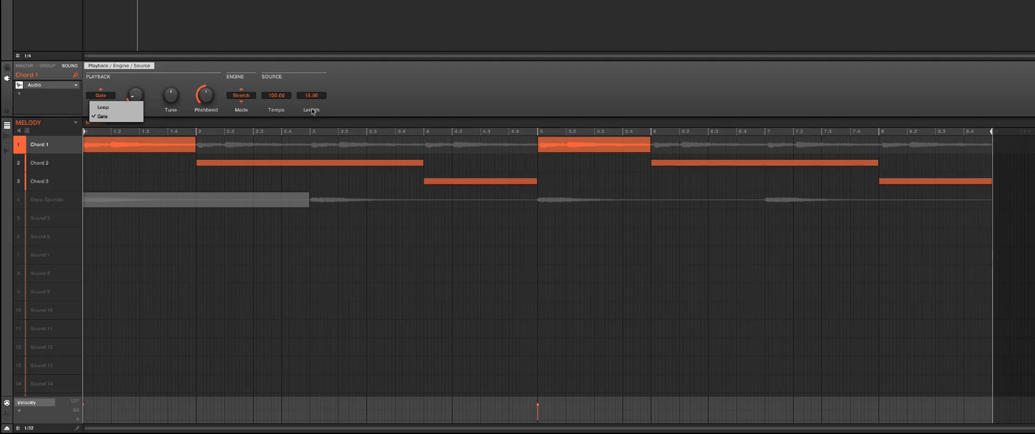
{"action": "left_click", "coordinate": [377, 99]}
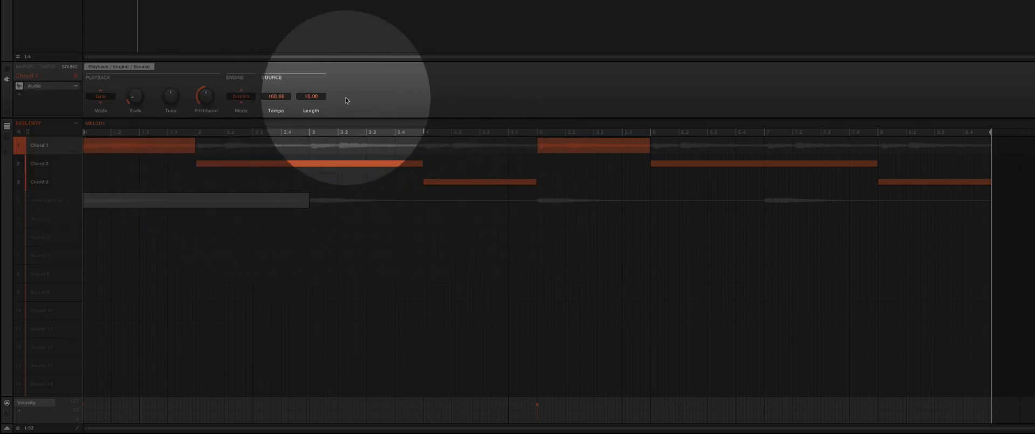
{"action": "key", "text": "space"}
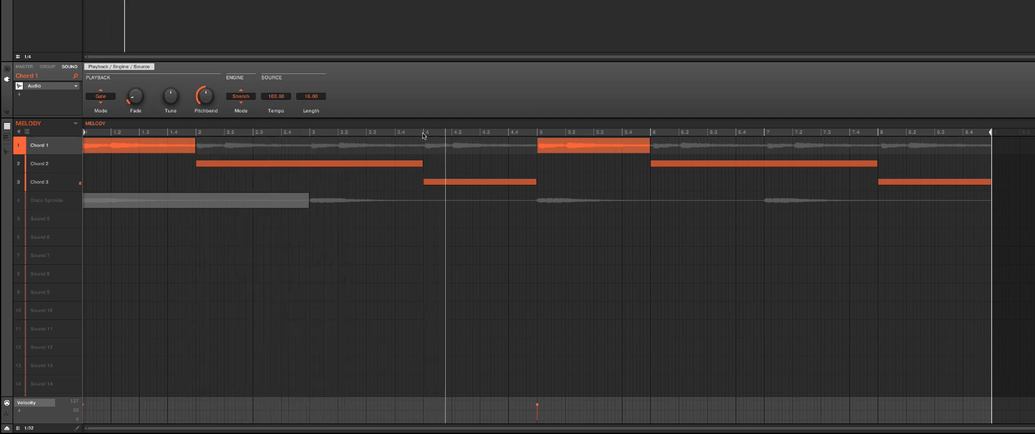
{"action": "key", "text": "space"}
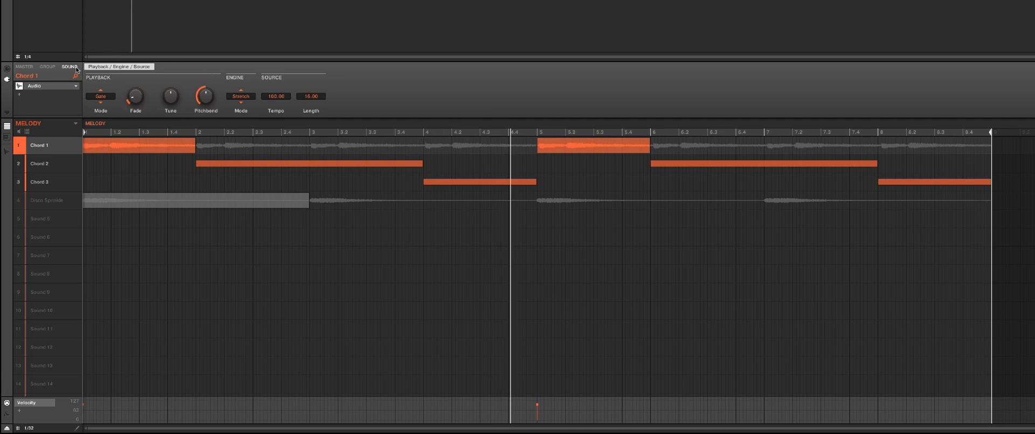
Display the MELODY group's plugin chain in the mixer view and review the Compressor settings
{"action": "left_click", "coordinate": [48, 66]}
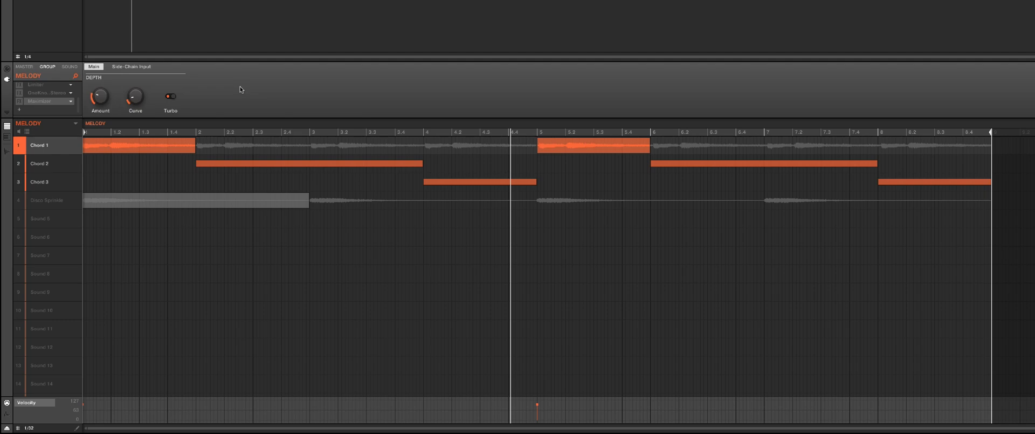
{"action": "scroll", "coordinate": [56, 88], "scroll_direction": "up", "scroll_amount": 3}
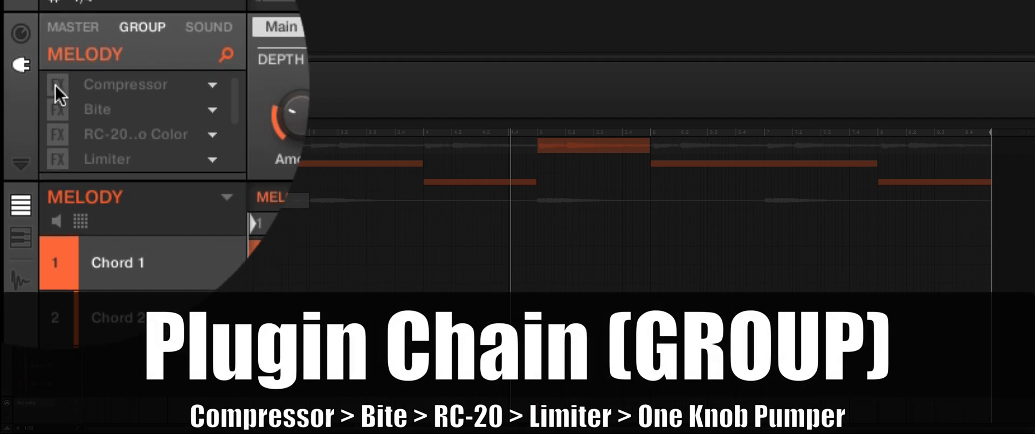
{"action": "left_click", "coordinate": [55, 84]}
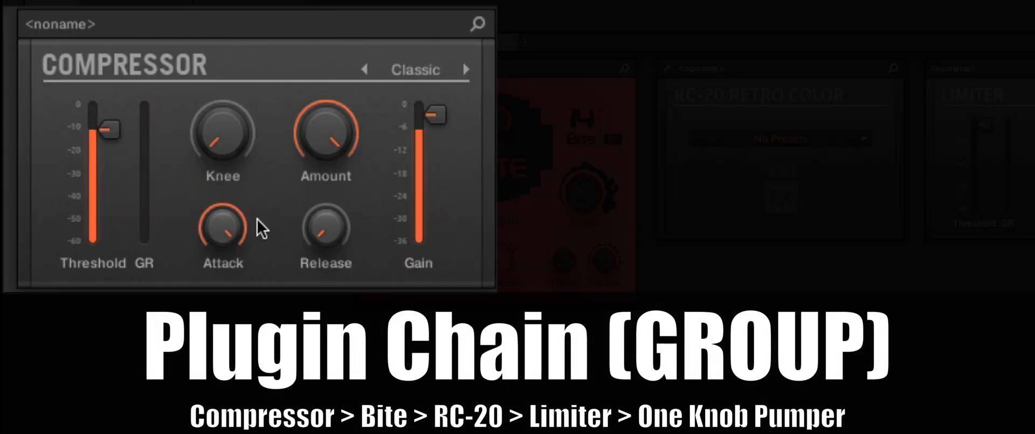
{"action": "mouse_move", "coordinate": [243, 231]}
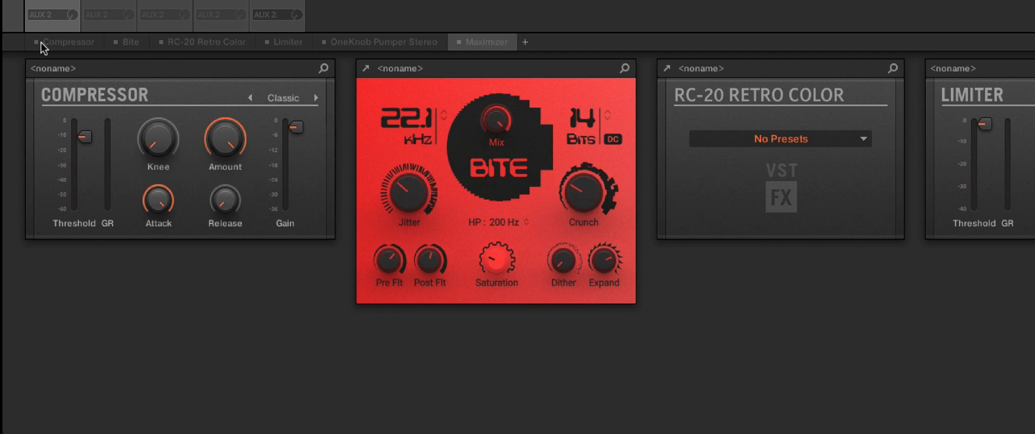
Enable the Compressor, Bite and RC-20 Retro Color effects on the MELODY group and show the RC-20 interface
{"action": "left_click", "coordinate": [41, 43]}
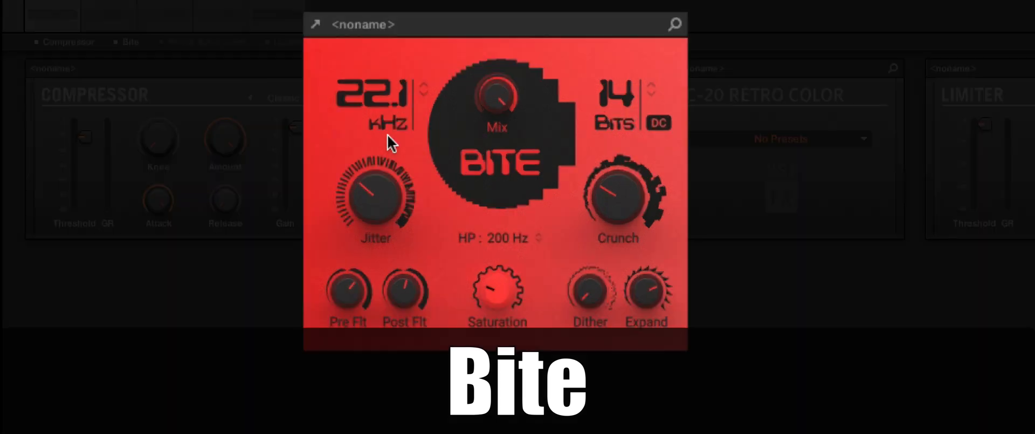
{"action": "mouse_move", "coordinate": [376, 182]}
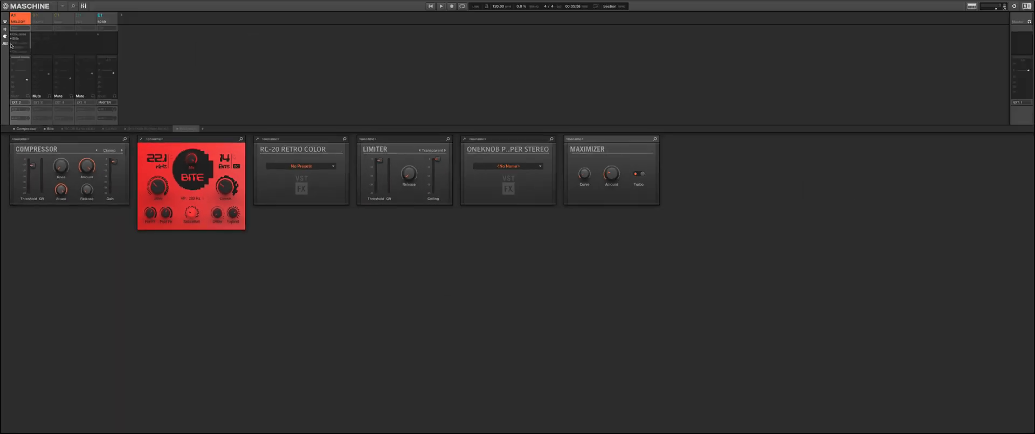
{"action": "left_click", "coordinate": [18, 43]}
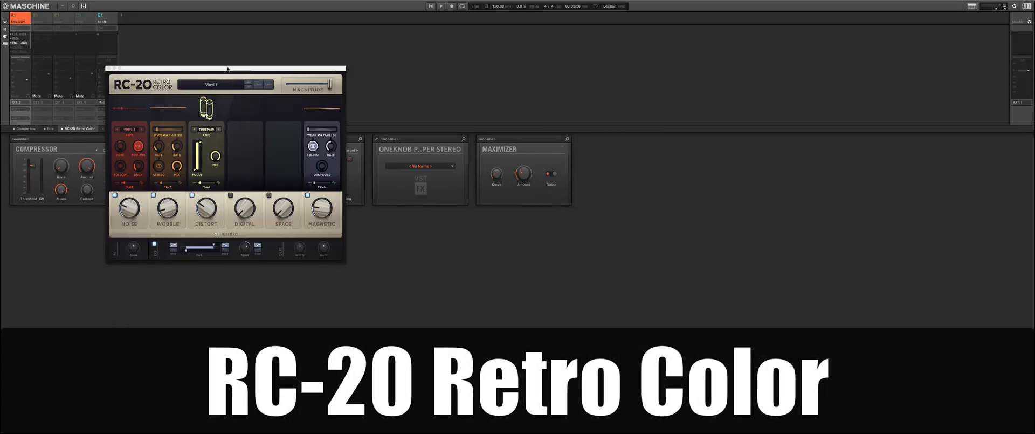
Move the RC-20 interface clear of the MELODY plugin chain and play the melody pattern with the effect active
{"action": "left_click_drag", "start_coordinate": [228, 69], "coordinate": [631, 163]}
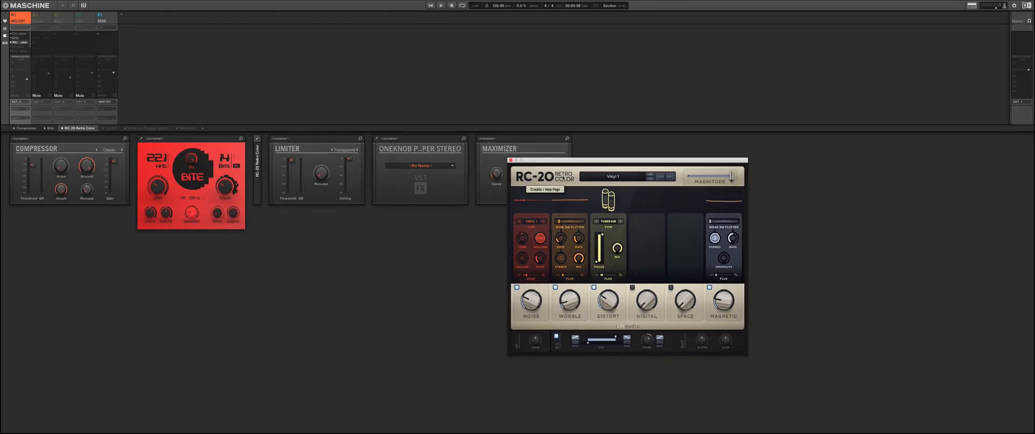
{"action": "left_click", "coordinate": [492, 222]}
{"action": "key", "text": "space"}
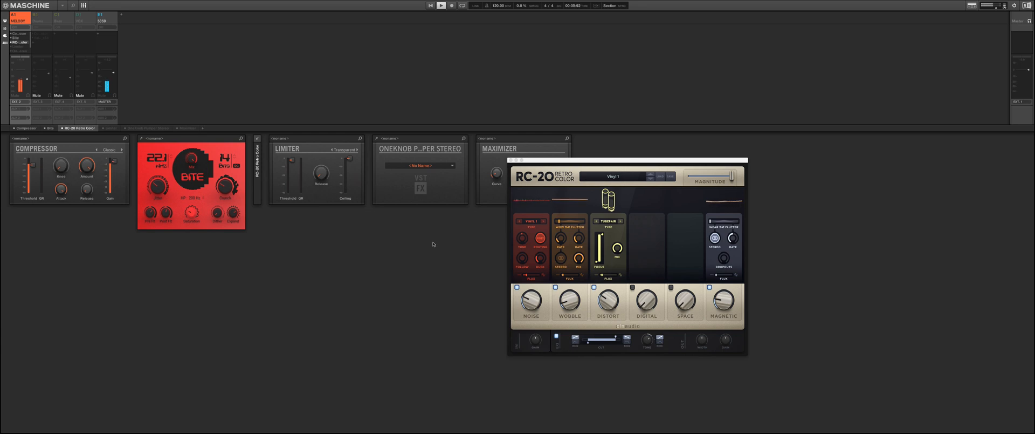
{"action": "key", "text": "space"}
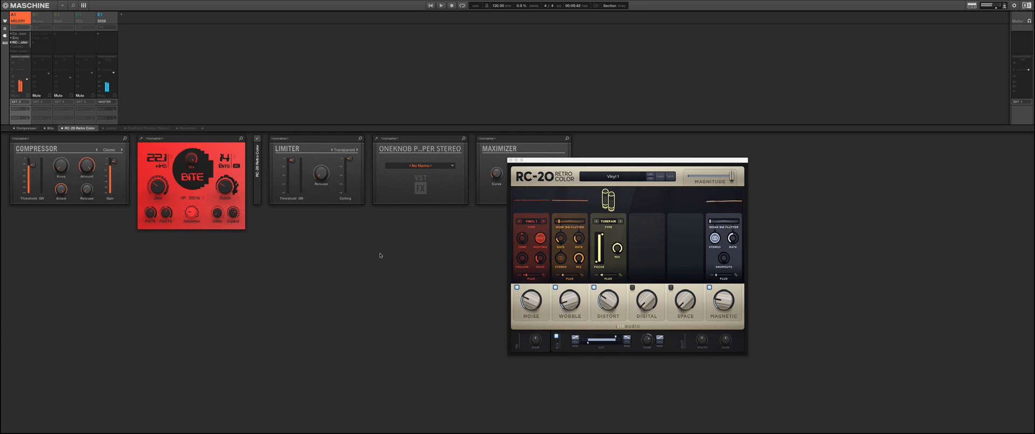
Compare the melody with RC-20 Retro Color bypassed and enabled during playback, leaving the effect enabled
{"action": "left_click", "coordinate": [63, 128]}
{"action": "key", "text": "space"}
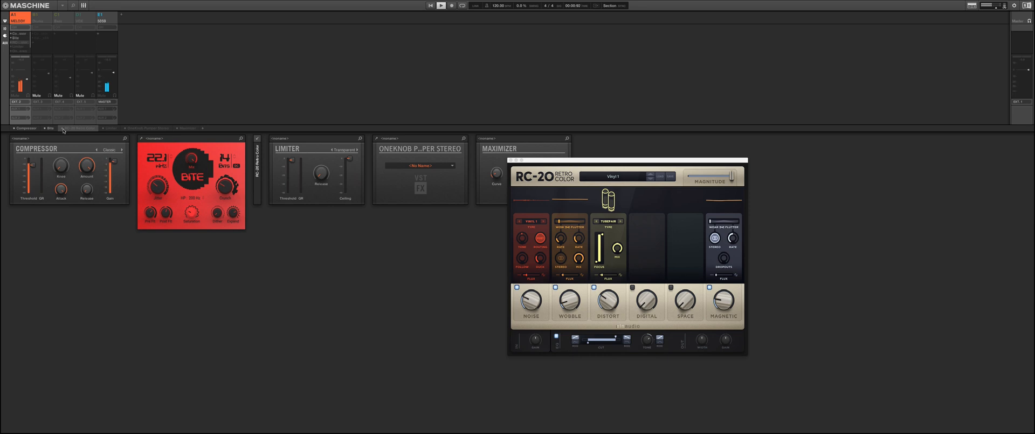
{"action": "key", "text": "space"}
{"action": "left_click", "coordinate": [63, 129]}
{"action": "key", "text": "space"}
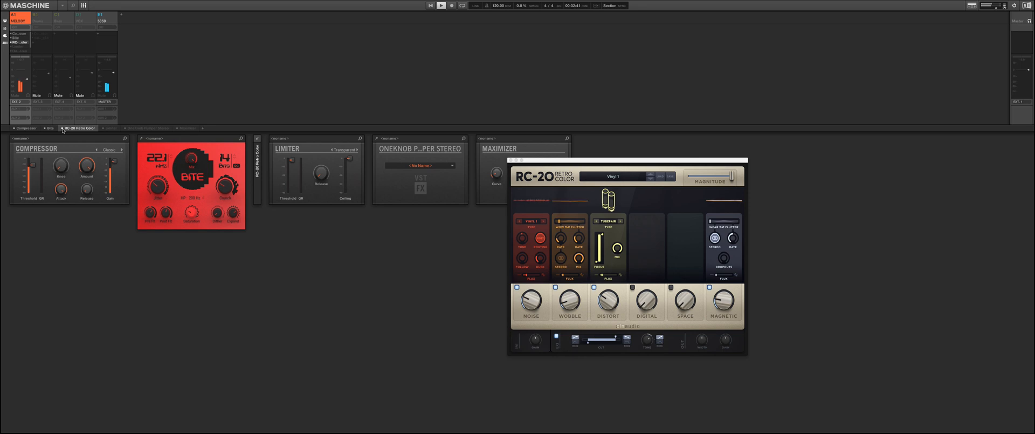
{"action": "key", "text": "space"}
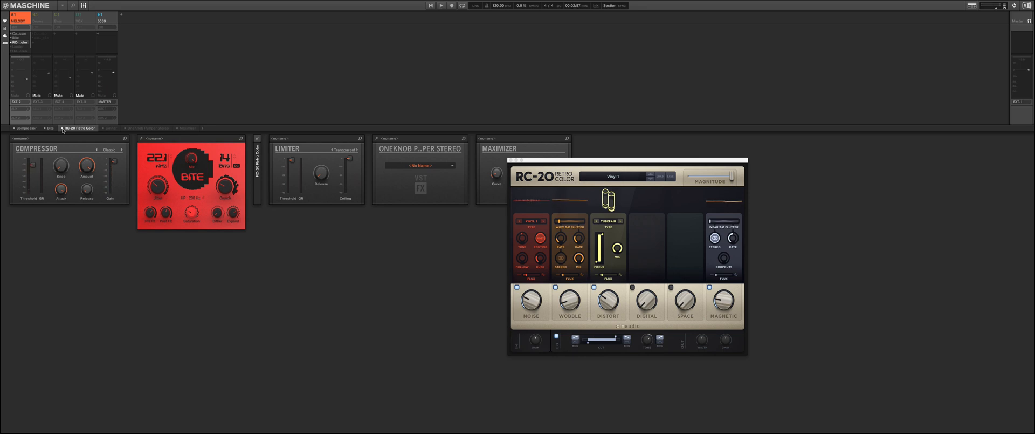
{"action": "left_click", "coordinate": [63, 129]}
{"action": "key", "text": "space"}
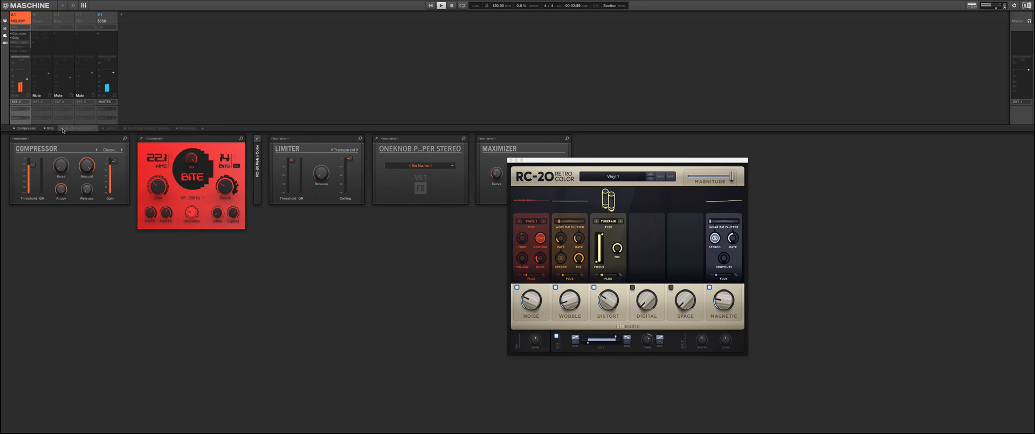
{"action": "left_click", "coordinate": [63, 128]}
{"action": "left_click", "coordinate": [63, 129]}
{"action": "left_click", "coordinate": [63, 128]}
{"action": "key", "text": "space"}
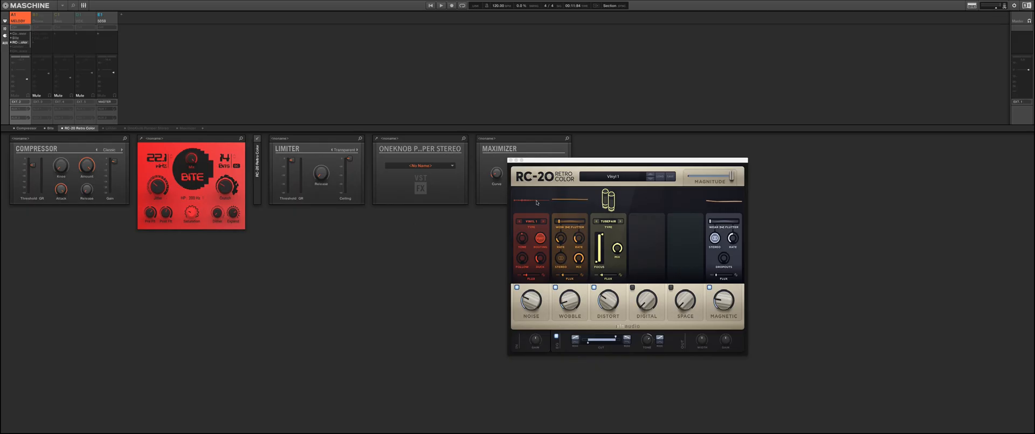
Enable the Limiter and OneKnob Pumper effects on the MELODY group and play the melody with the Pumper interface displayed
{"action": "left_click", "coordinate": [510, 161]}
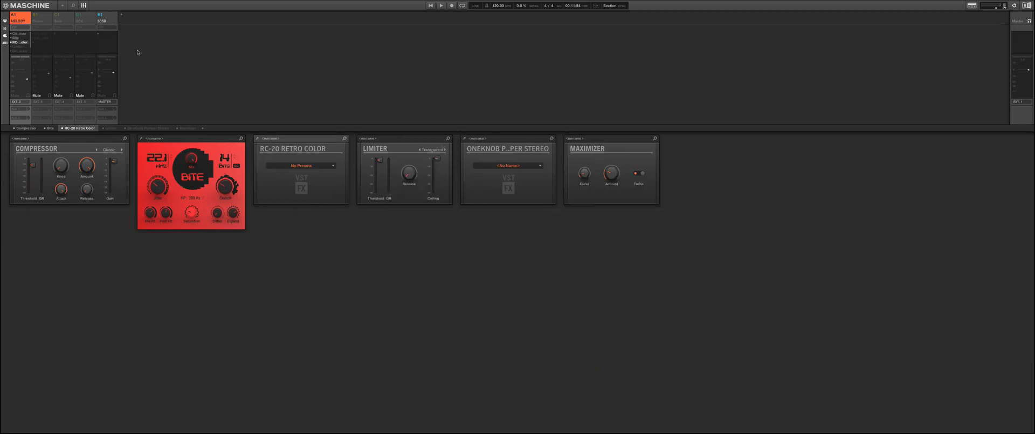
{"action": "left_click", "coordinate": [17, 48]}
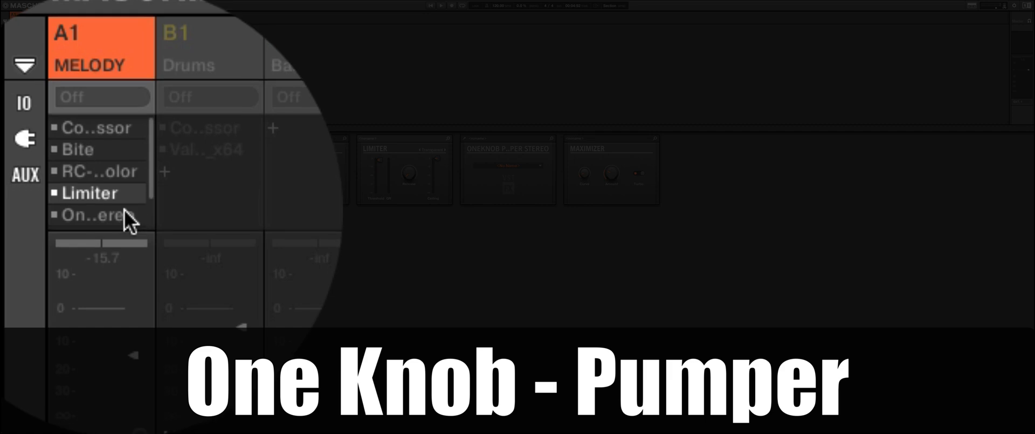
{"action": "left_click", "coordinate": [104, 212]}
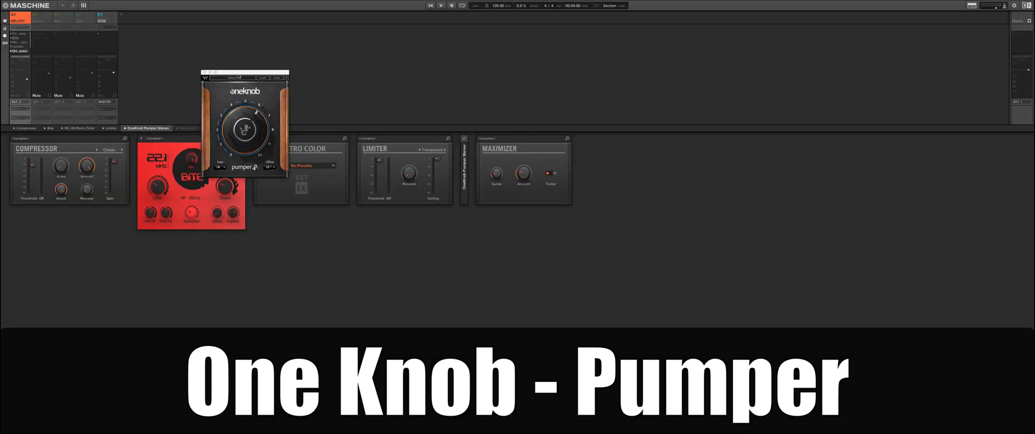
{"action": "left_click_drag", "start_coordinate": [241, 74], "coordinate": [417, 218]}
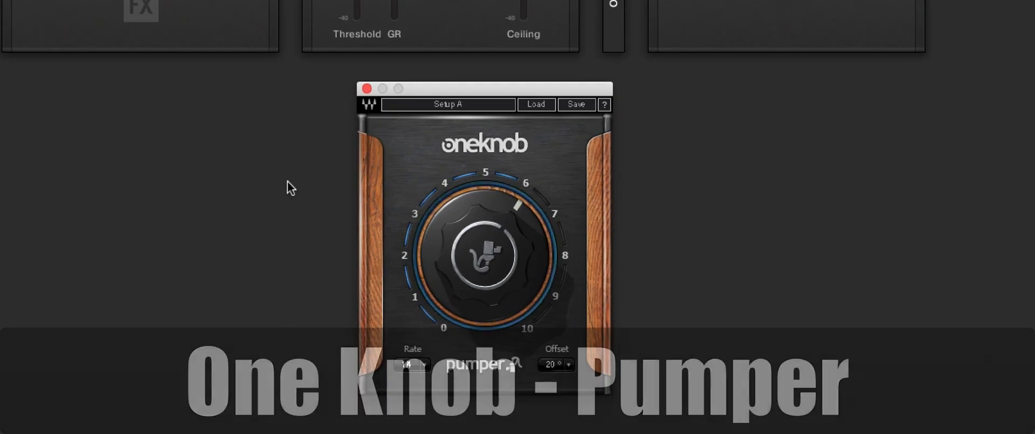
{"action": "left_click", "coordinate": [289, 181]}
{"action": "key", "text": "space"}
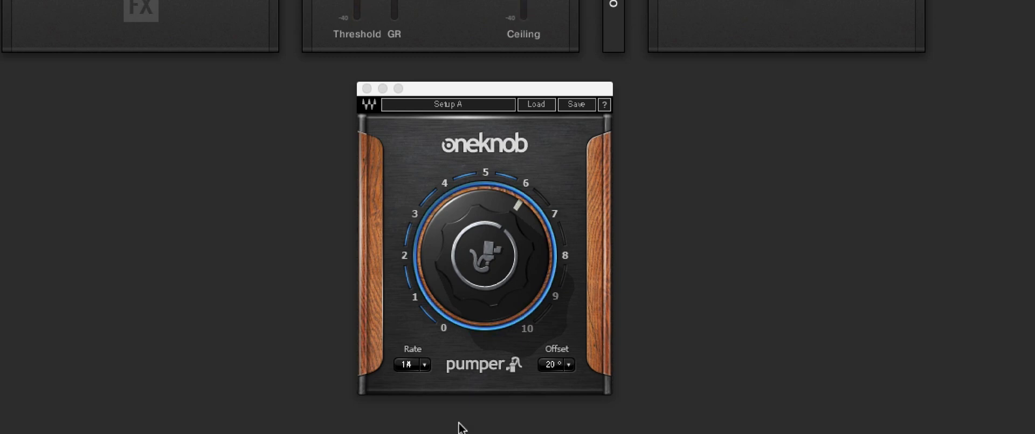
Try different Rate values on the OneKnob Pumper, including 1/8, and play the melody with the chosen rate
{"action": "left_click", "coordinate": [412, 364]}
{"action": "left_click", "coordinate": [419, 364]}
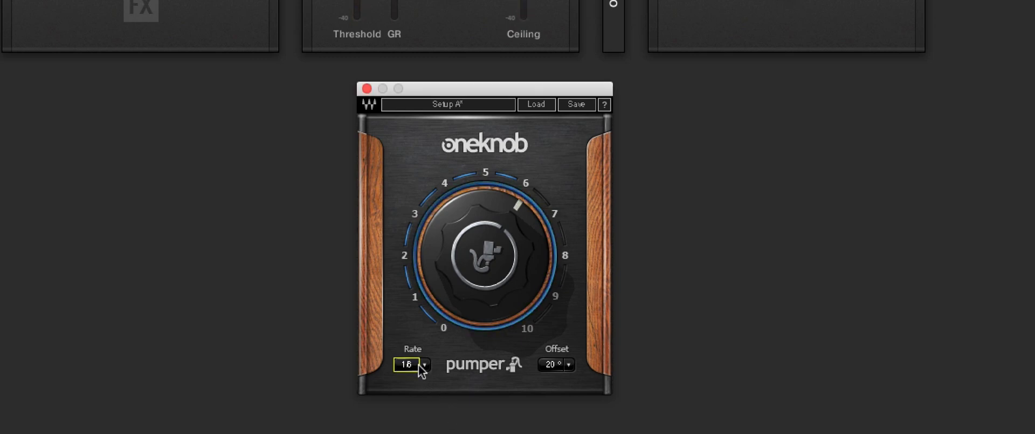
{"action": "left_click", "coordinate": [419, 365]}
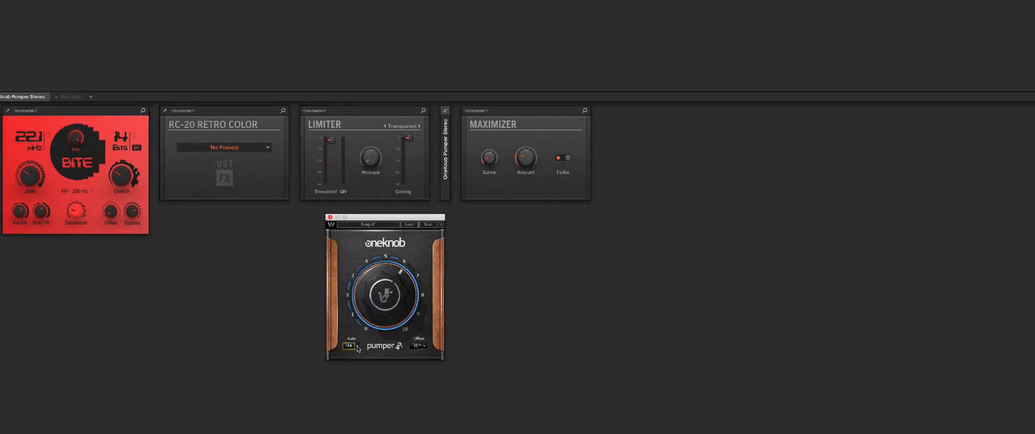
{"action": "left_click", "coordinate": [358, 346]}
{"action": "left_click", "coordinate": [372, 381]}
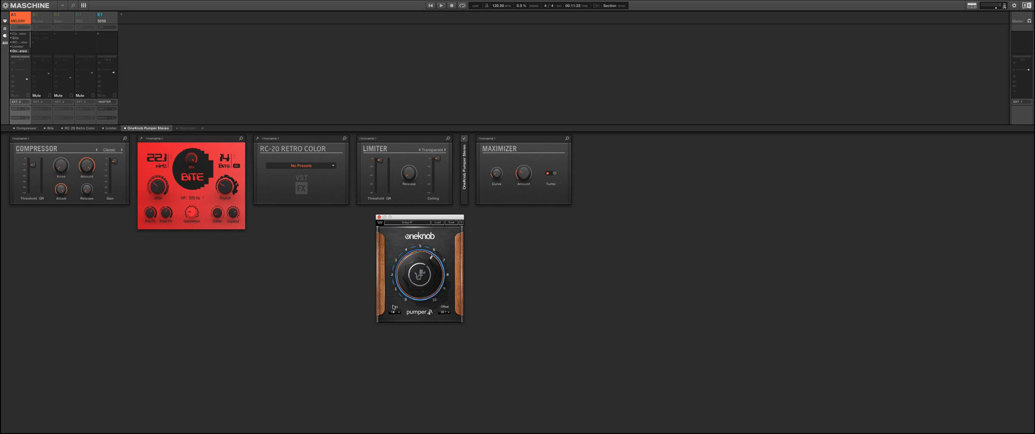
{"action": "left_click", "coordinate": [354, 305]}
{"action": "key", "text": "space"}
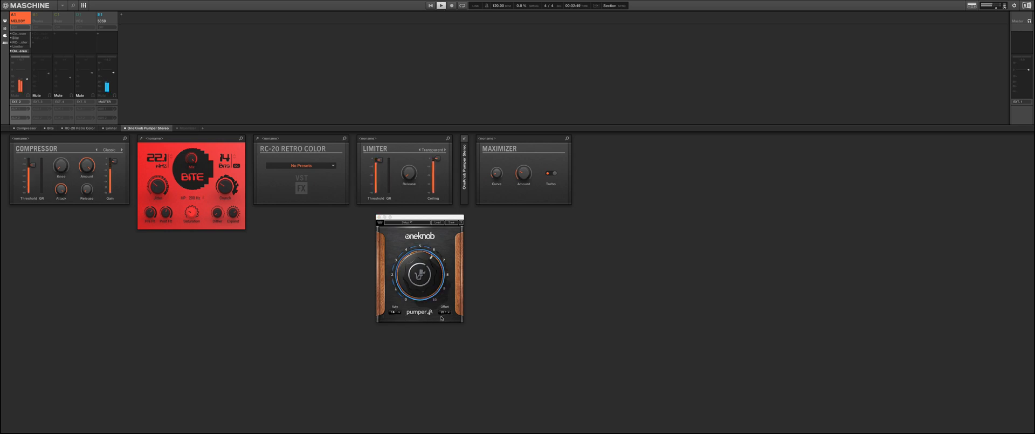
{"action": "key", "text": "space"}
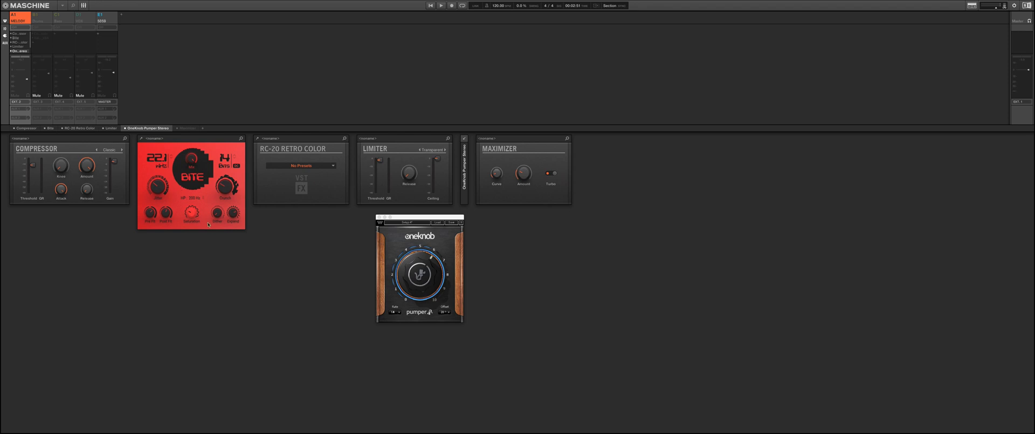
Return to the arrangement view, close the OneKnob Pumper interface and solo the Drums group
{"action": "left_click", "coordinate": [83, 5]}
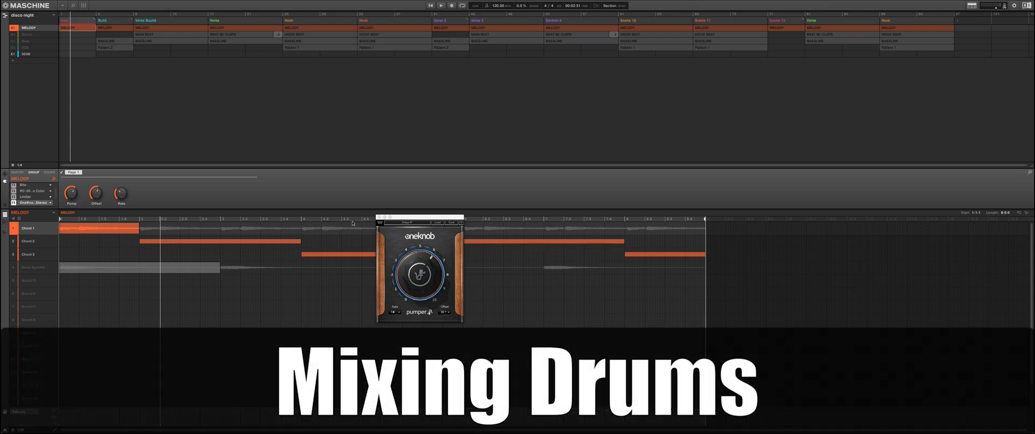
{"action": "left_click", "coordinate": [379, 216]}
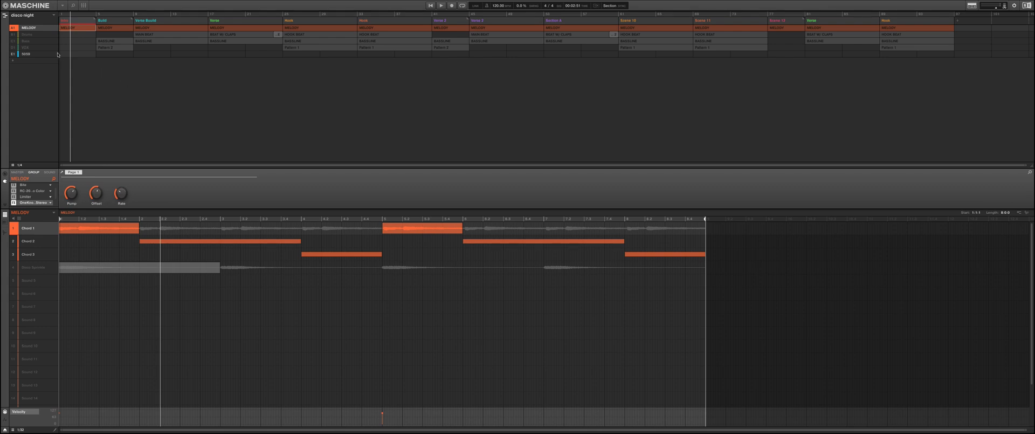
{"action": "left_click", "coordinate": [14, 35]}
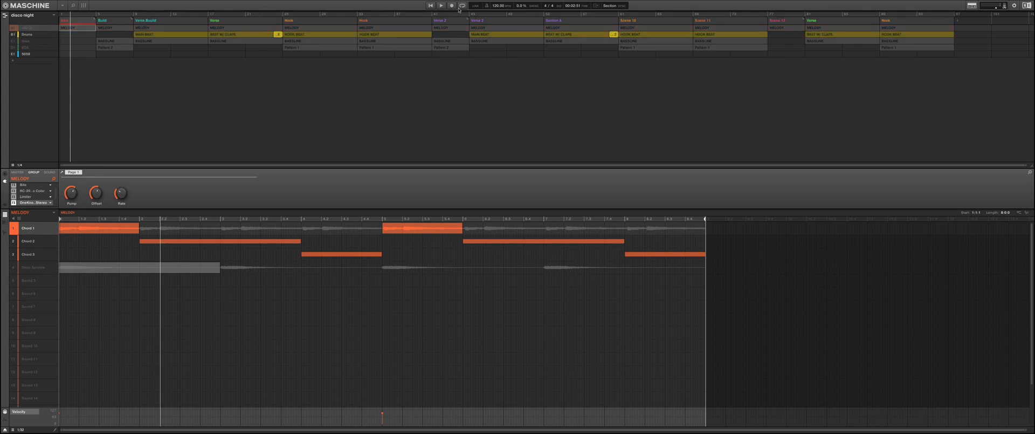
Loop the first section containing the MAIN BEAT pattern, place the playhead inside it and display the Drums group's pattern
{"action": "left_click", "coordinate": [467, 6]}
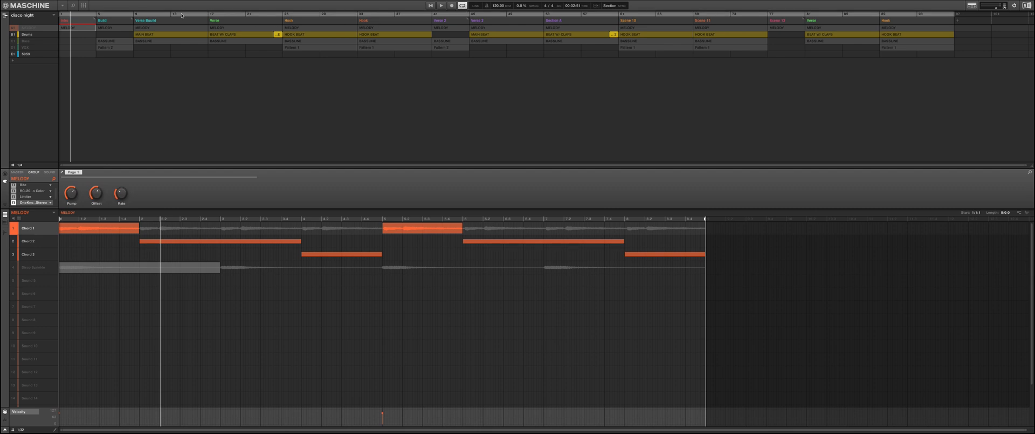
{"action": "left_click", "coordinate": [175, 21]}
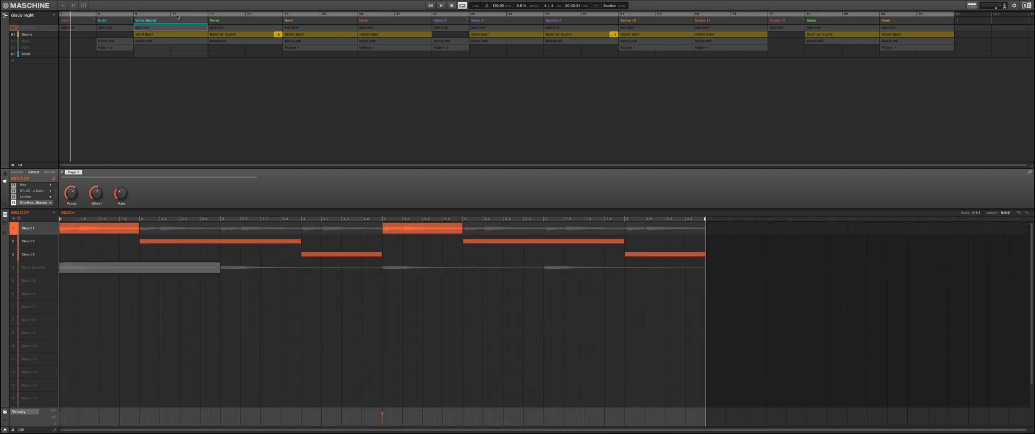
{"action": "left_click", "coordinate": [178, 15]}
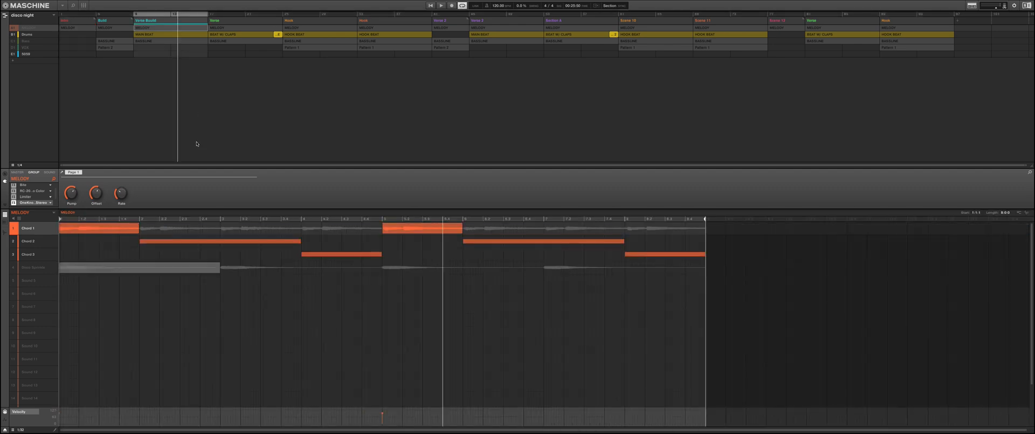
{"action": "left_click", "coordinate": [29, 36]}
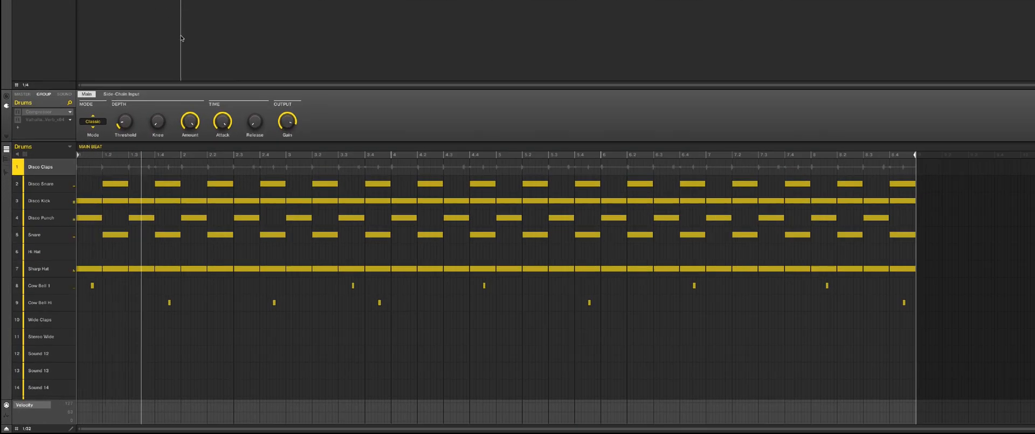
Display the Disco Claps sound's plugins, solo that sound and play it in the HOOK BEAT pattern
{"action": "left_click", "coordinate": [65, 95]}
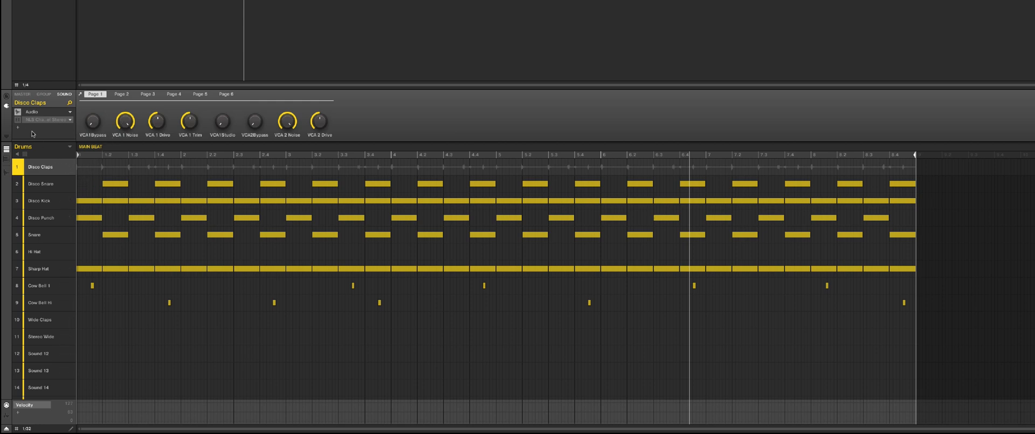
{"action": "right_click", "coordinate": [18, 168]}
{"action": "key", "text": "space"}
{"action": "key", "text": "space"}
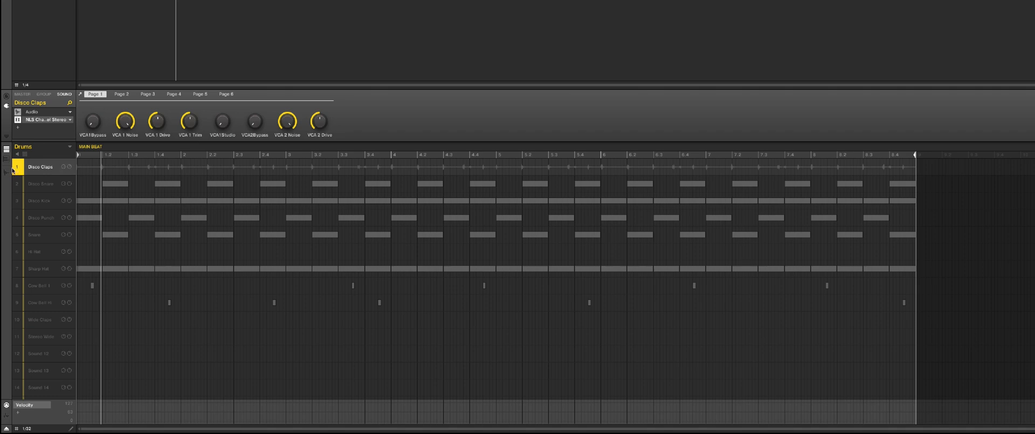
{"action": "left_click", "coordinate": [367, 1]}
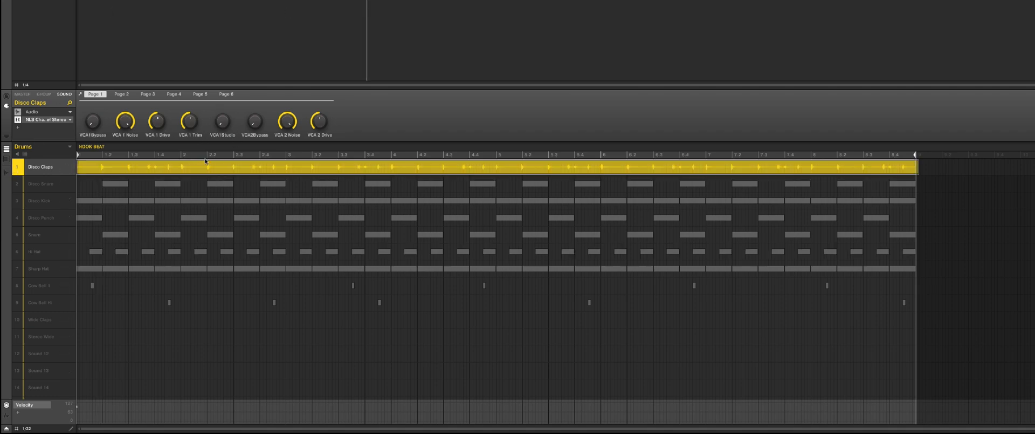
{"action": "key", "text": "space"}
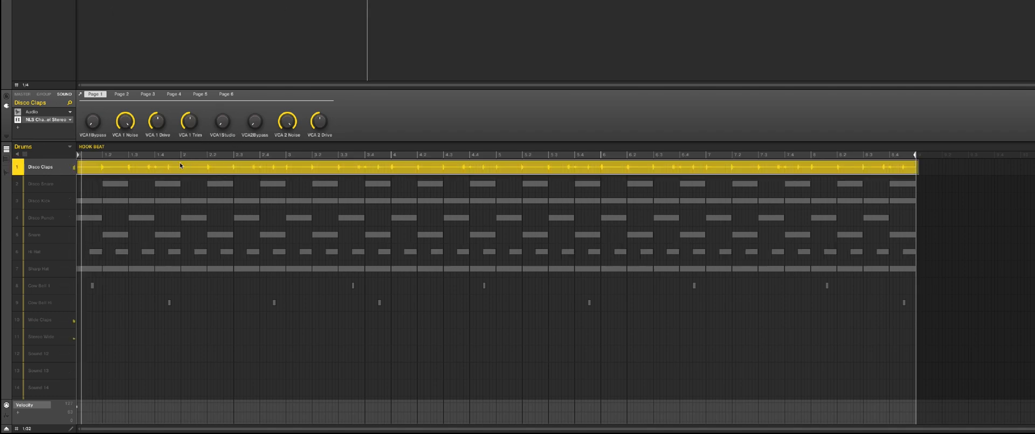
Compare the Disco Claps with the NLS Channel effect bypassed and enabled, leaving the effect enabled
{"action": "left_click", "coordinate": [18, 120]}
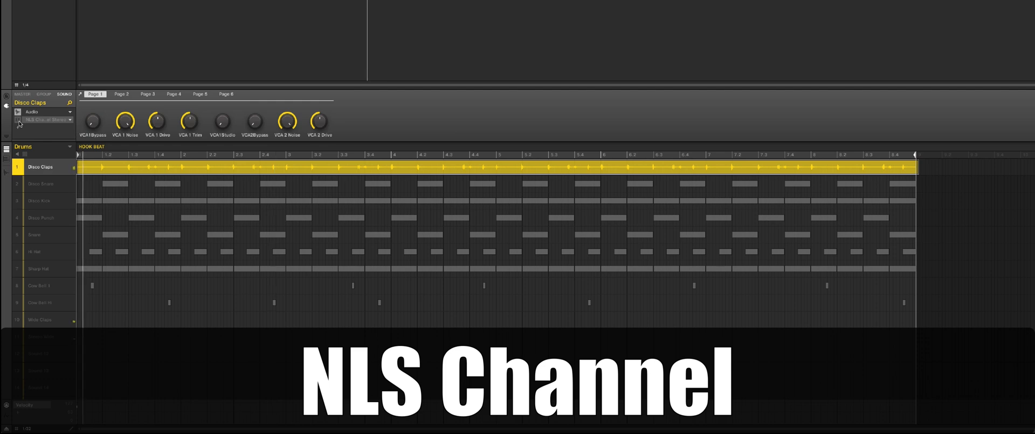
{"action": "left_click", "coordinate": [18, 120]}
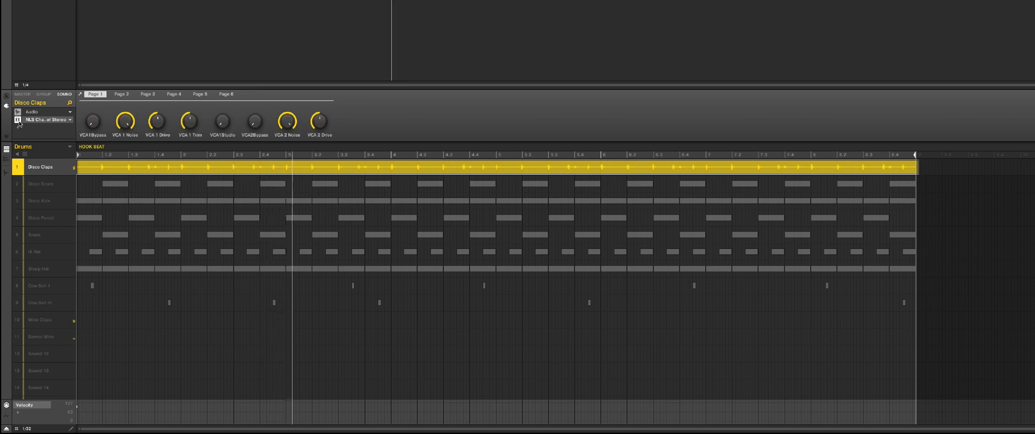
{"action": "left_click", "coordinate": [19, 122]}
{"action": "left_click", "coordinate": [18, 120]}
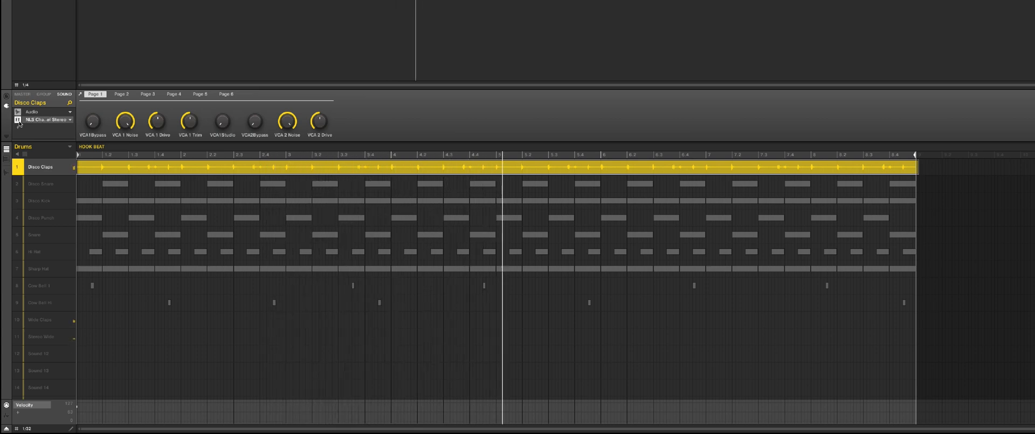
Show the NLS Channel interface for the Disco Claps, move it into clear view and examine its Drive control
{"action": "left_click", "coordinate": [33, 121]}
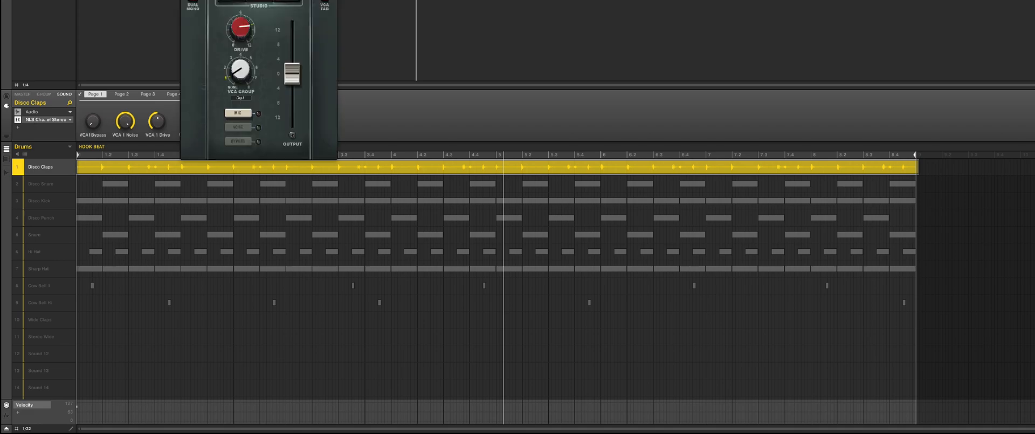
{"action": "left_click_drag", "start_coordinate": [280, 1], "coordinate": [704, 87]}
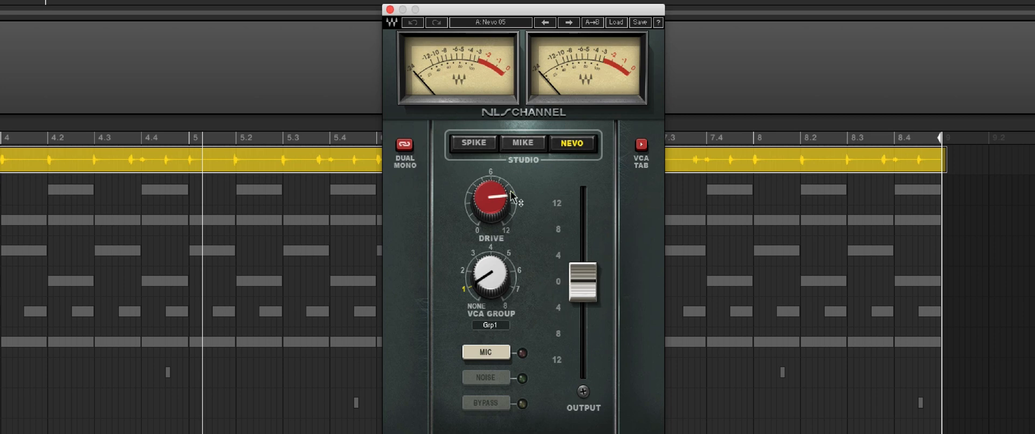
{"action": "left_click_drag", "start_coordinate": [492, 198], "coordinate": [489, 173]}
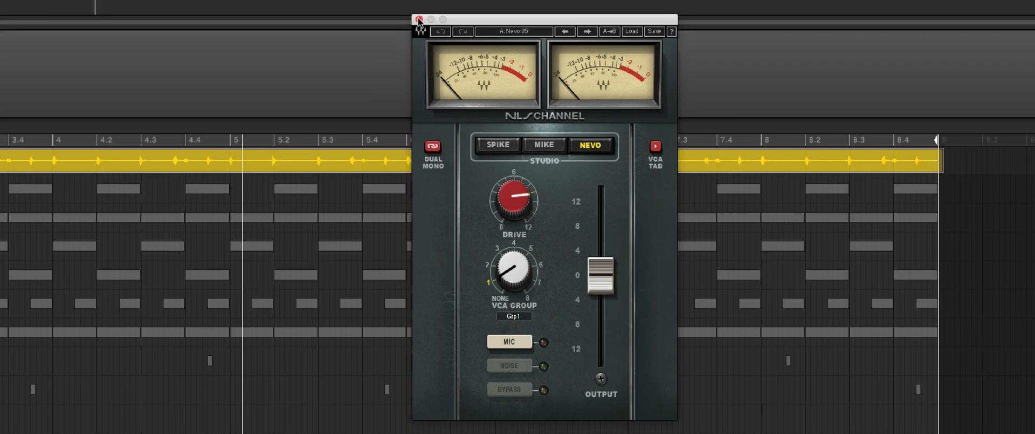
Close the NLS Channel window and compare the Disco Claps during playback with the effect bypassed and enabled
{"action": "left_click", "coordinate": [390, 10]}
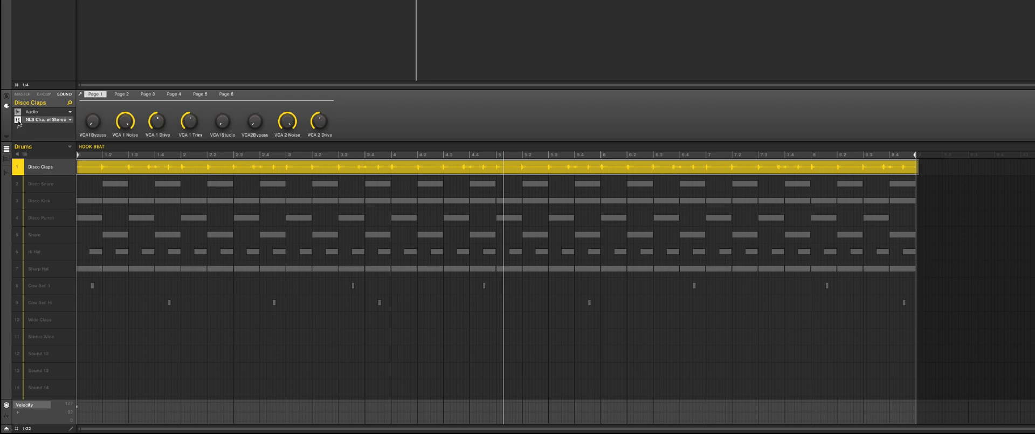
{"action": "key", "text": "space"}
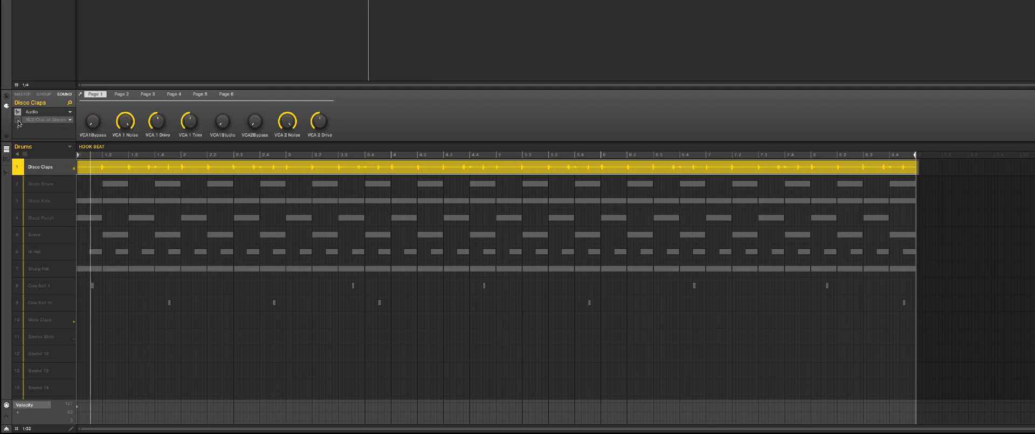
{"action": "left_click", "coordinate": [18, 119]}
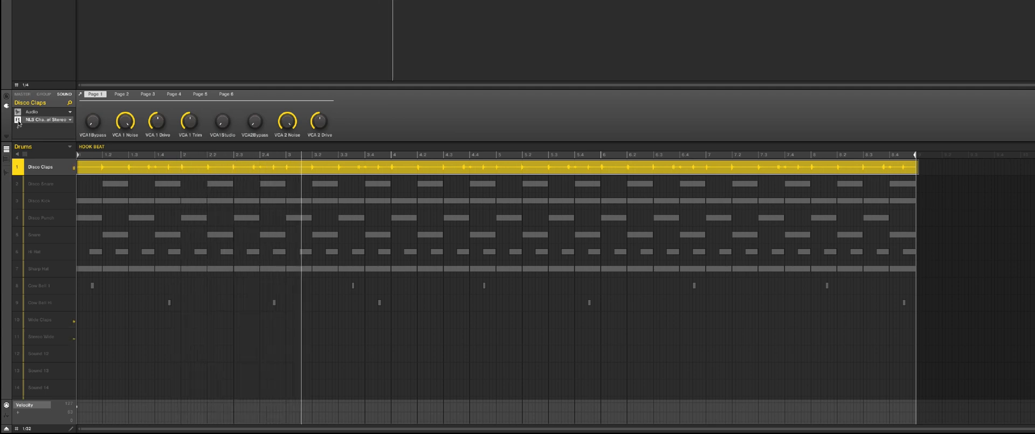
{"action": "left_click", "coordinate": [17, 120]}
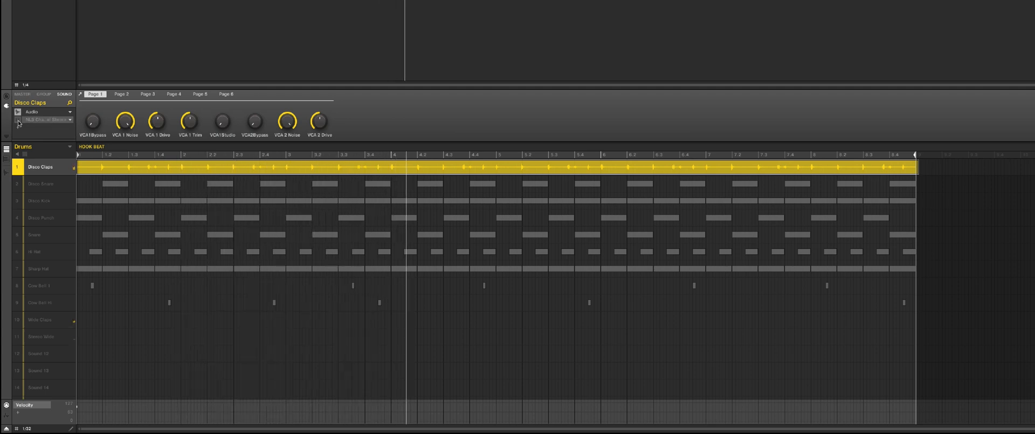
{"action": "left_click", "coordinate": [18, 120]}
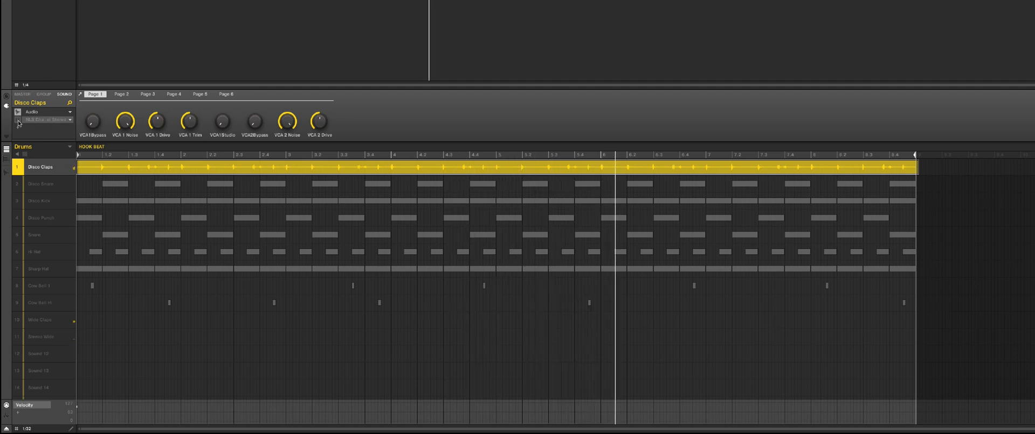
{"action": "left_click", "coordinate": [18, 120]}
{"action": "left_click", "coordinate": [18, 120]}
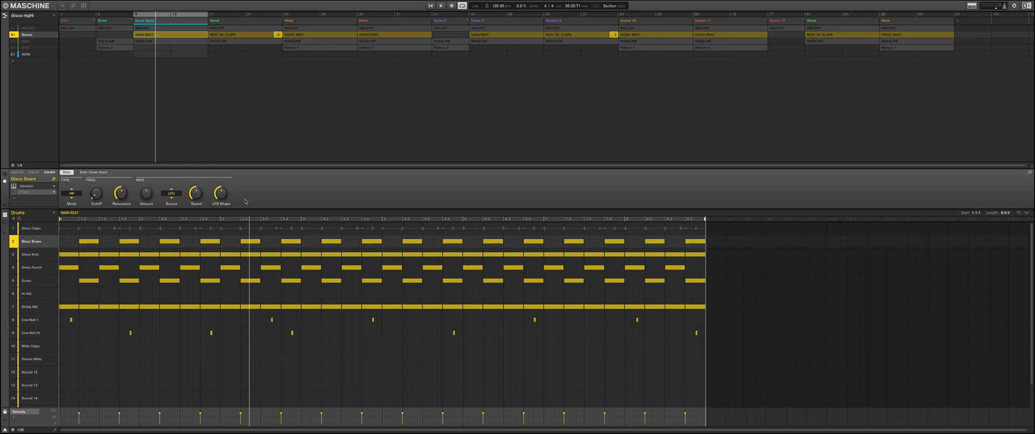
Solo the Disco Snare in the MAIN BEAT pattern and compare it with its HP Filter bypassed and enabled, leaving it enabled
{"action": "right_click", "coordinate": [13, 242]}
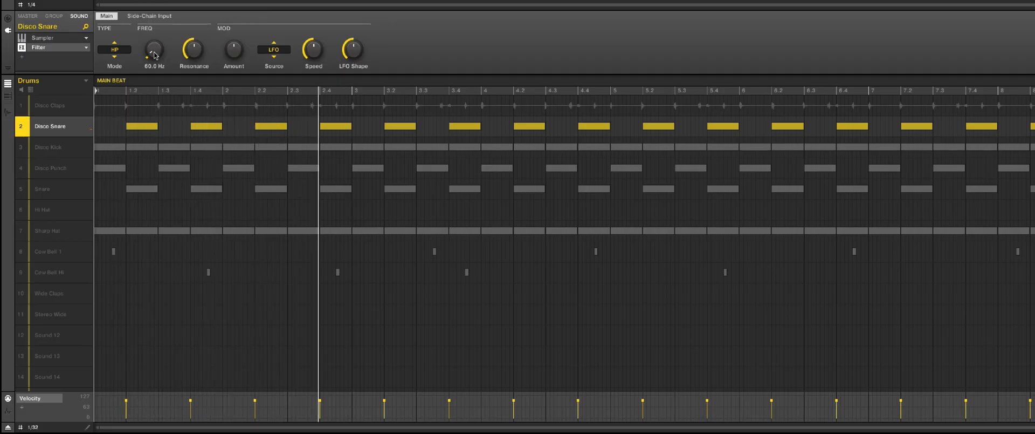
{"action": "left_click", "coordinate": [22, 47]}
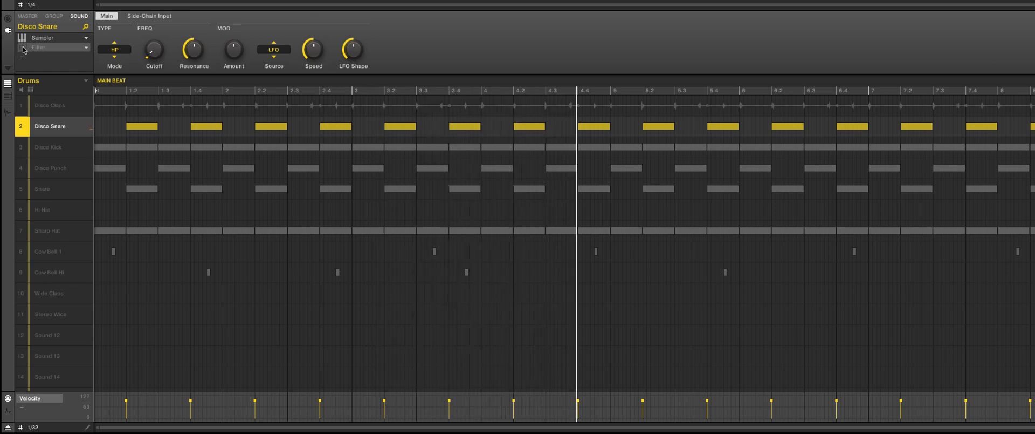
{"action": "left_click", "coordinate": [22, 47]}
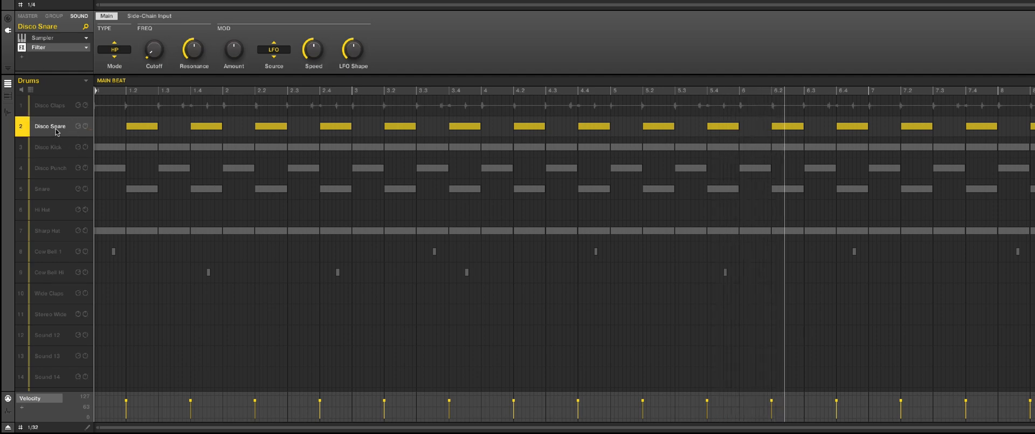
Solo the Disco Kick and show its plugins, switch the solo to the Disco Punch and play it alone
{"action": "left_click", "coordinate": [23, 151]}
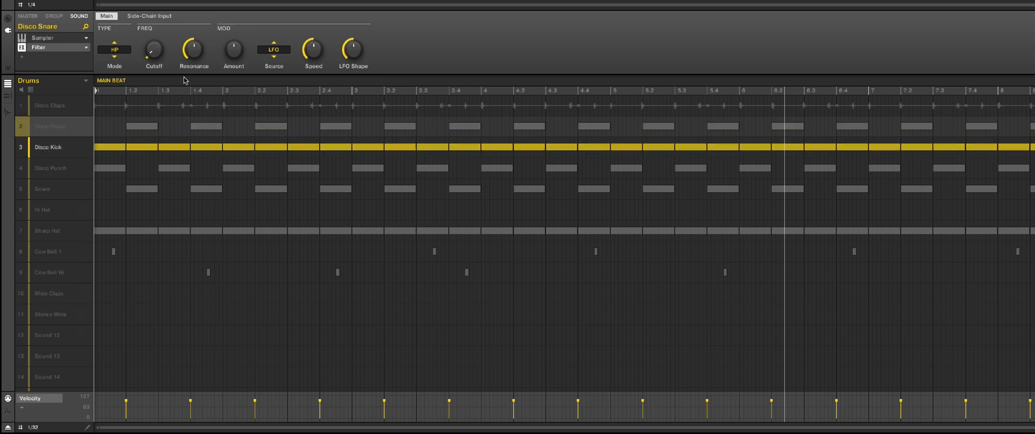
{"action": "left_click", "coordinate": [58, 152]}
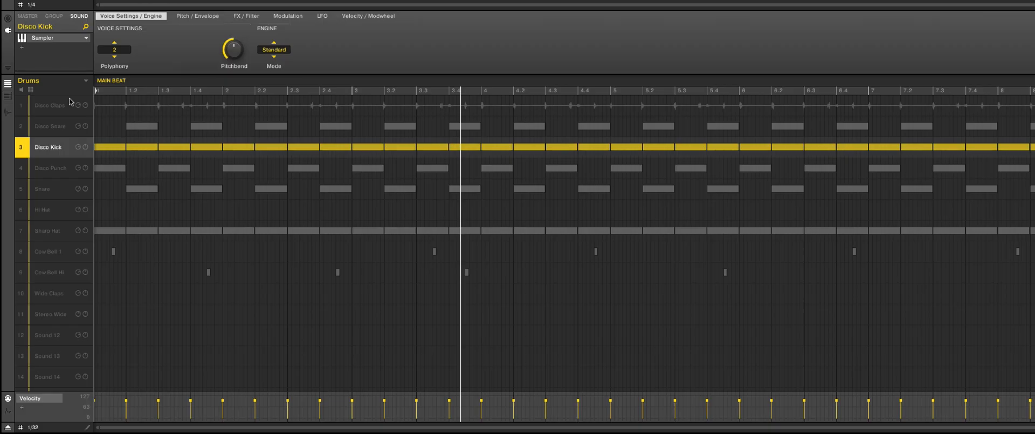
{"action": "left_click", "coordinate": [24, 172]}
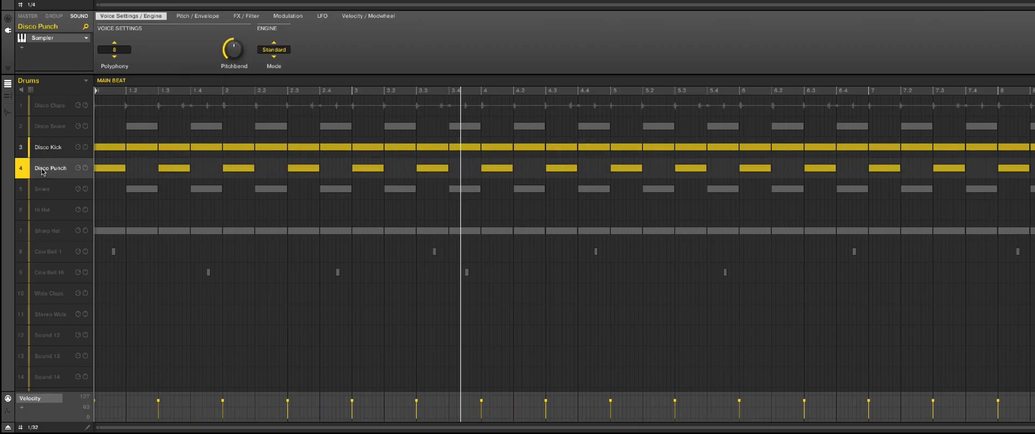
{"action": "left_click", "coordinate": [20, 152]}
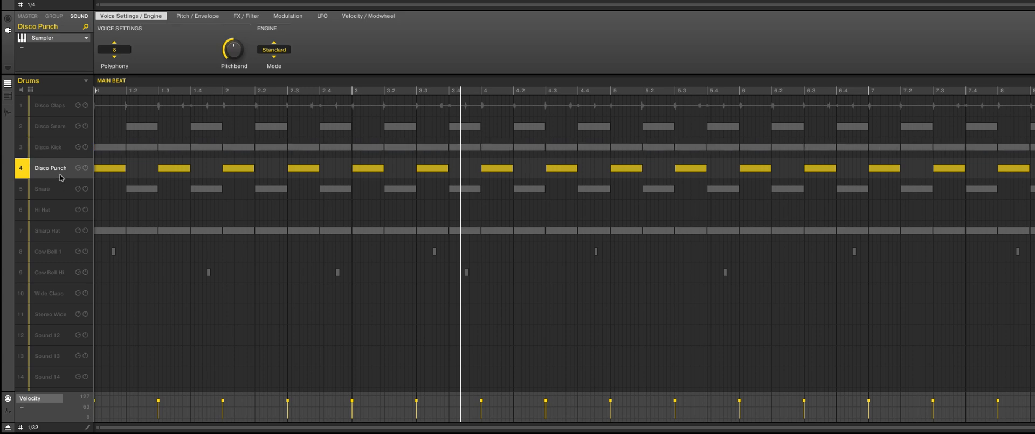
{"action": "key", "text": "space"}
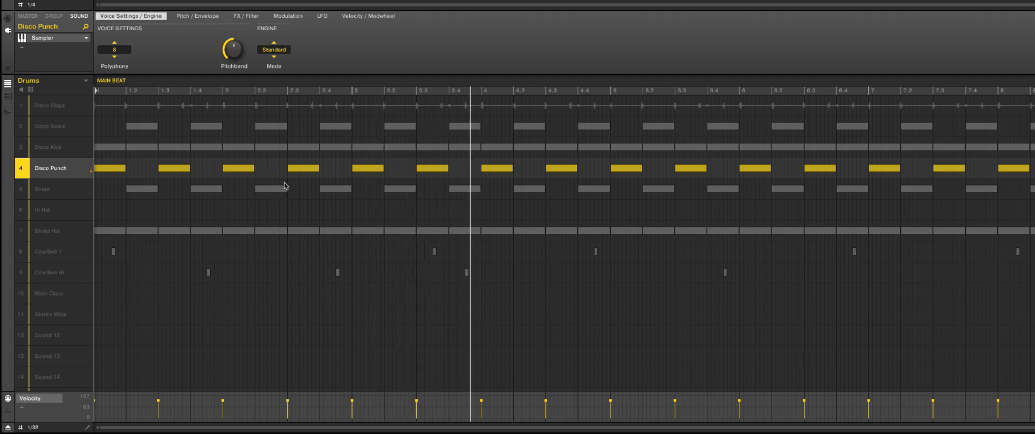
{"action": "key", "text": "space"}
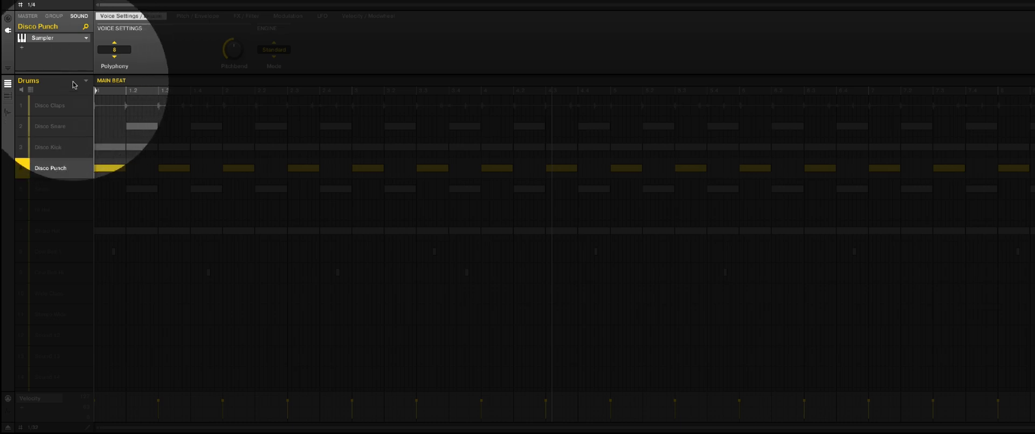
Solo the Snare in place of the Disco Punch and play it with its Compressor bypassed
{"action": "left_click", "coordinate": [23, 188]}
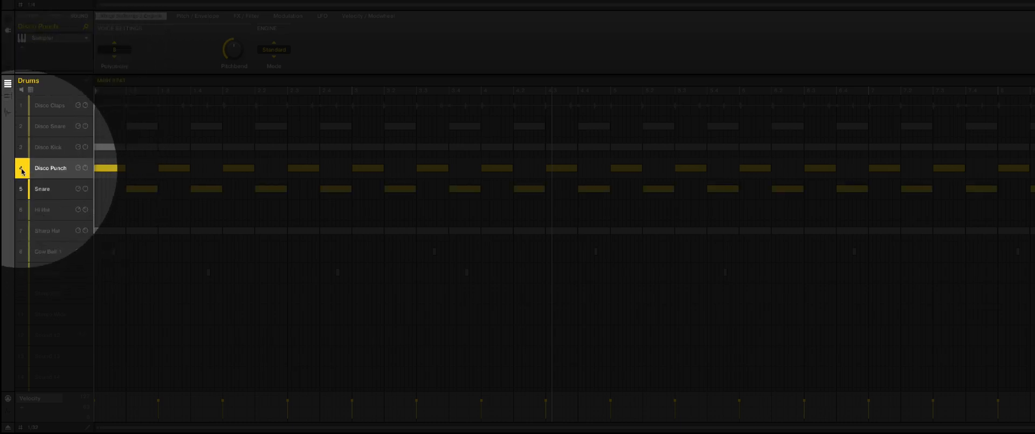
{"action": "left_click", "coordinate": [22, 169]}
{"action": "left_click", "coordinate": [39, 188]}
{"action": "key", "text": "space"}
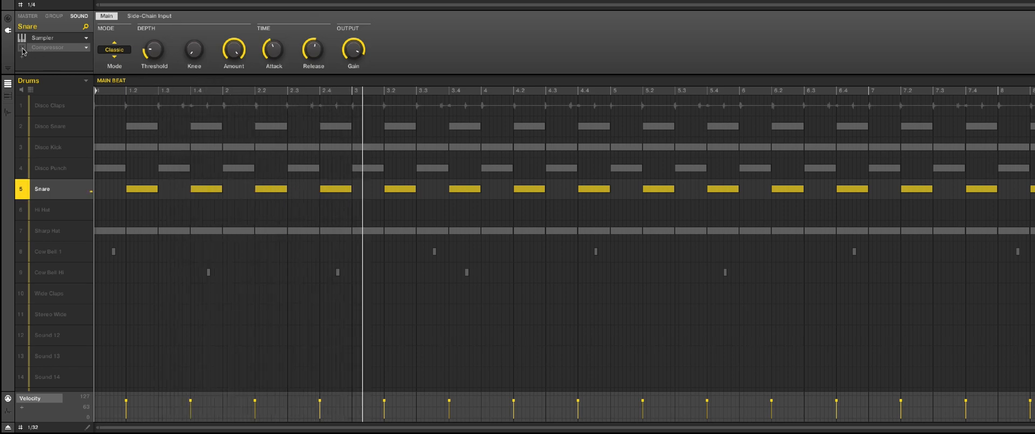
{"action": "key", "text": "space"}
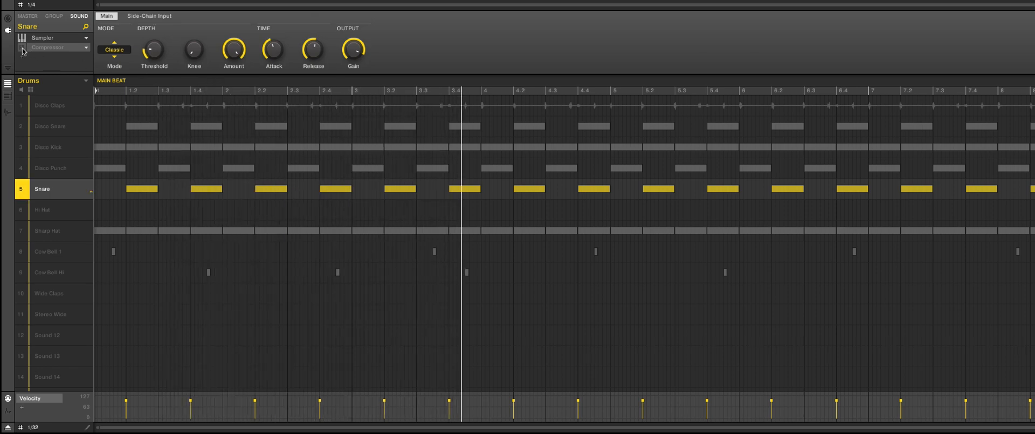
Enable the Snare's Compressor, examine its settings in the full plugin view and return to the pattern view
{"action": "left_click", "coordinate": [23, 49]}
{"action": "key", "text": "Tab"}
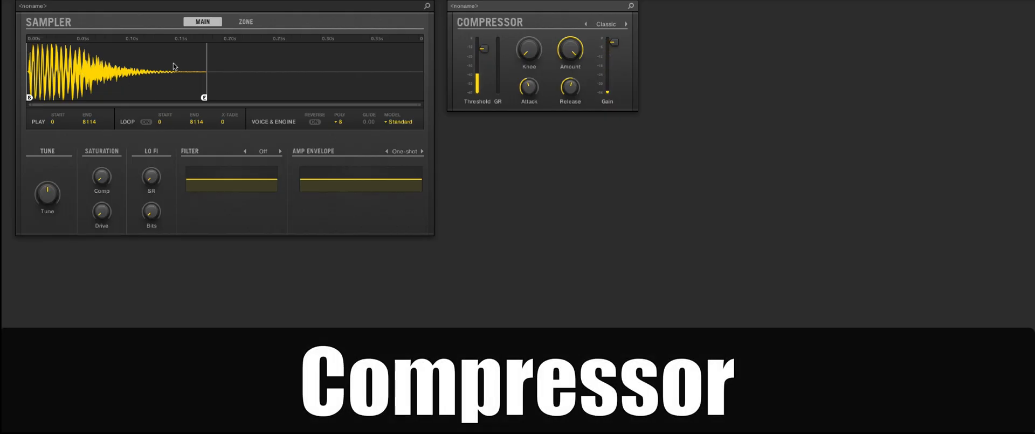
{"action": "key", "text": "Tab"}
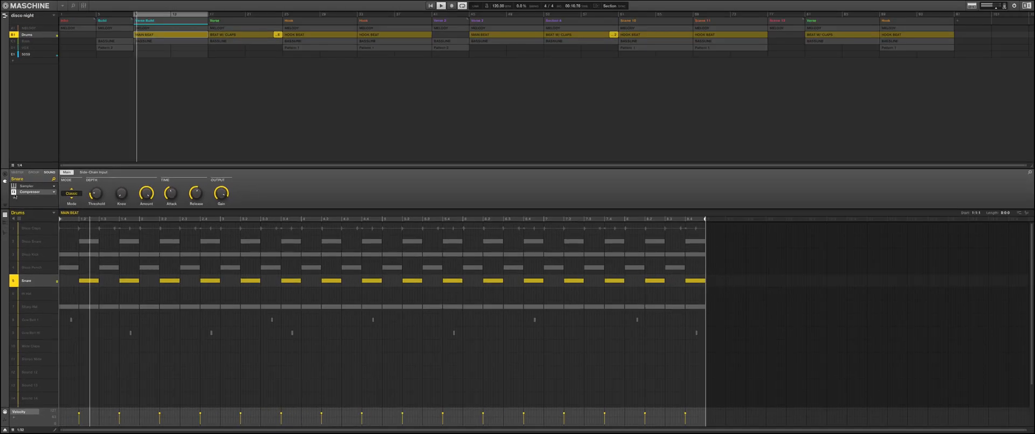
Compare the Snare with its Compressor bypassed and enabled, leave it enabled and unsolo the sound
{"action": "left_click", "coordinate": [20, 66]}
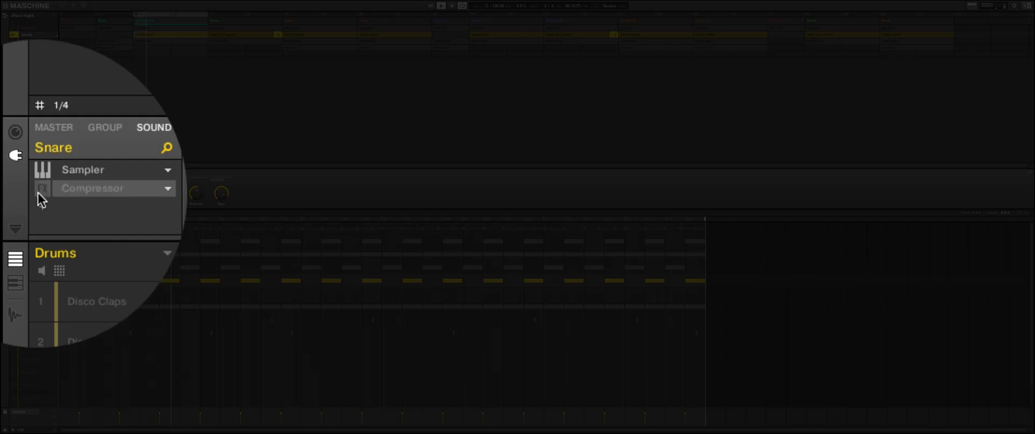
{"action": "left_click", "coordinate": [39, 191]}
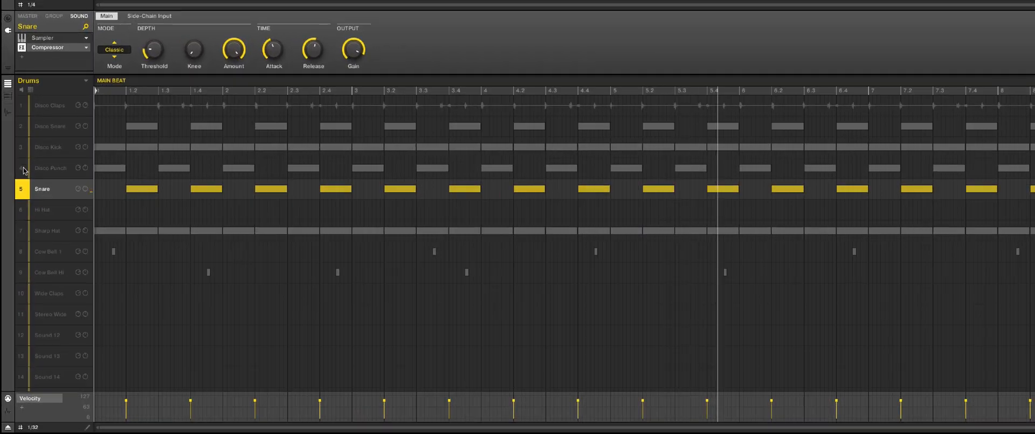
{"action": "right_click", "coordinate": [22, 181]}
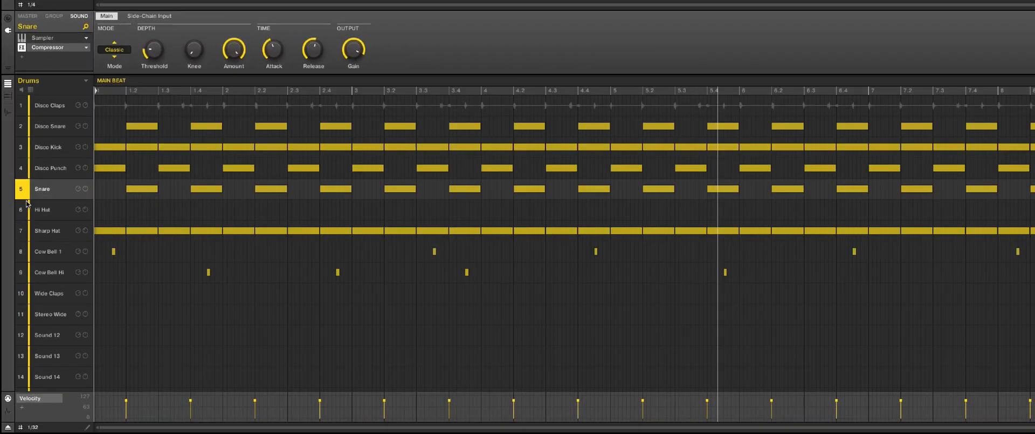
Solo the Sharp Hat, select it and bring the start of its plugin chain into view
{"action": "right_click", "coordinate": [22, 233]}
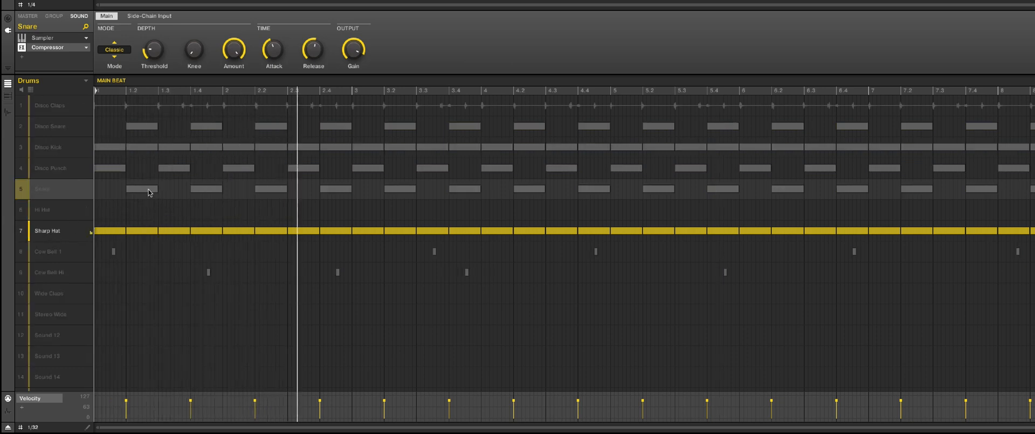
{"action": "left_click", "coordinate": [43, 231]}
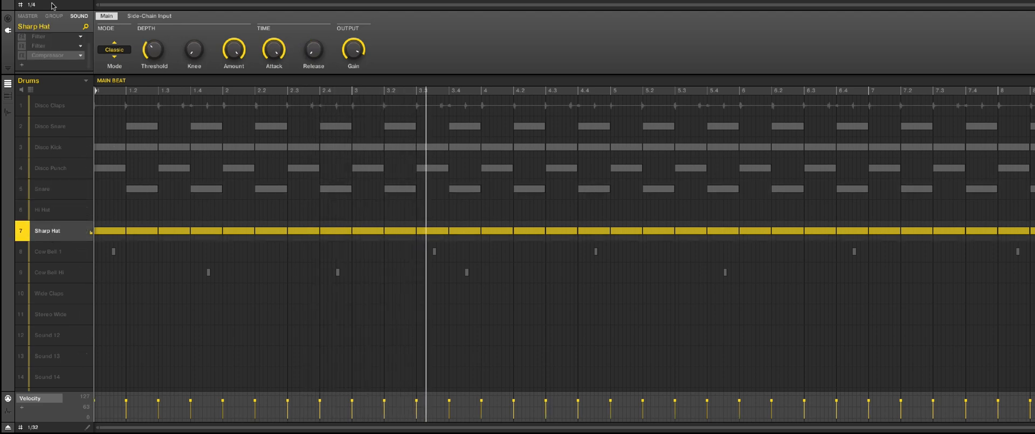
{"action": "scroll", "coordinate": [52, 45], "scroll_direction": "up", "scroll_amount": 2}
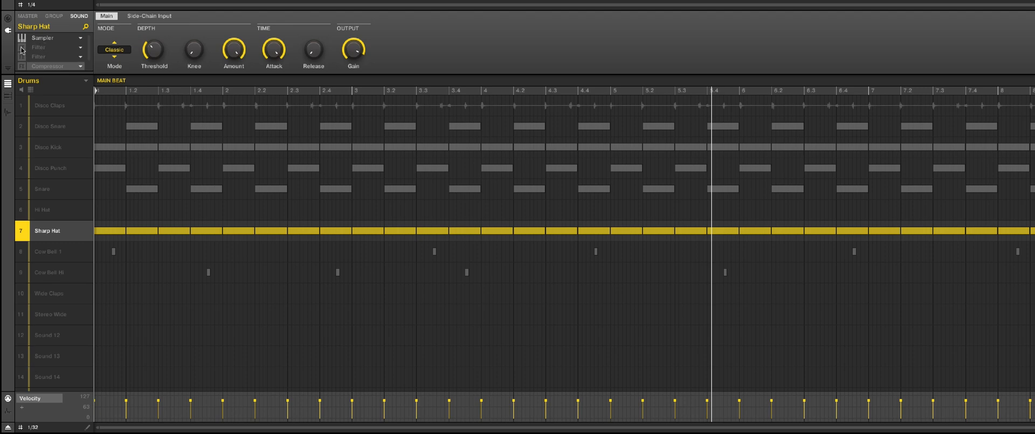
Compare the Sharp Hat during playback with its first Filter (HP) enabled and bypassed, leaving the filter enabled
{"action": "left_click", "coordinate": [36, 49]}
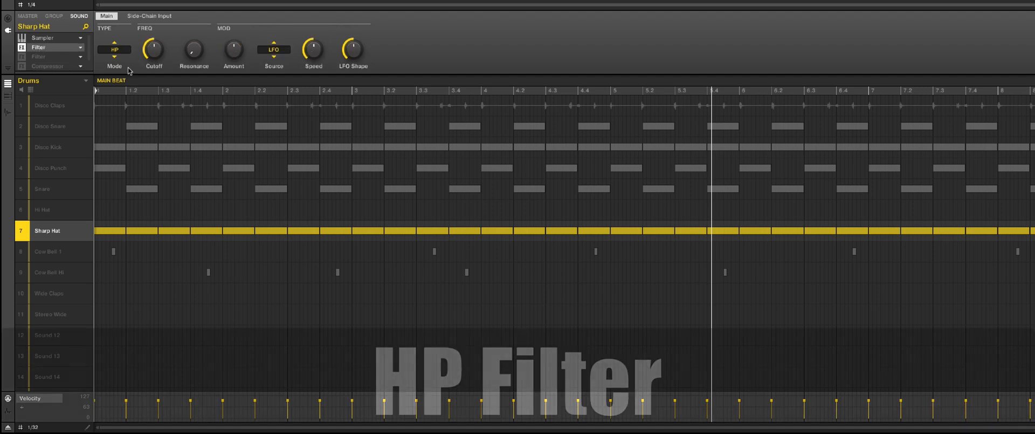
{"action": "key", "text": "space"}
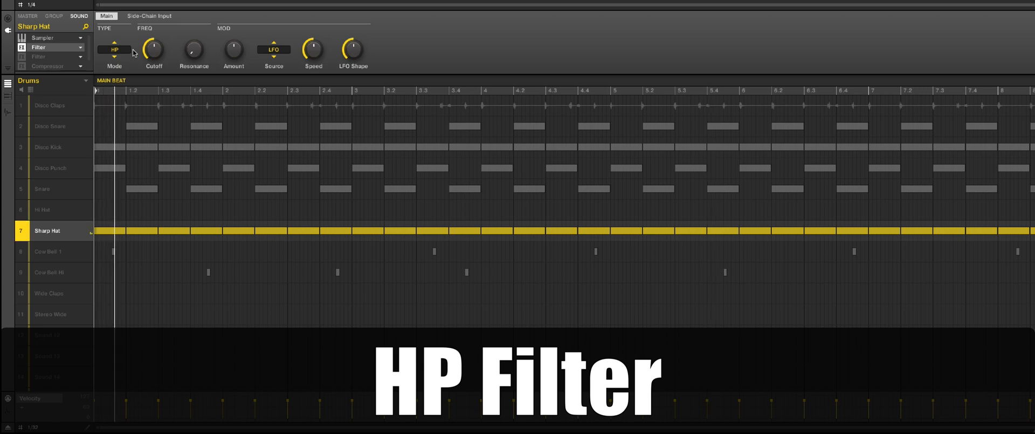
{"action": "left_click", "coordinate": [20, 49]}
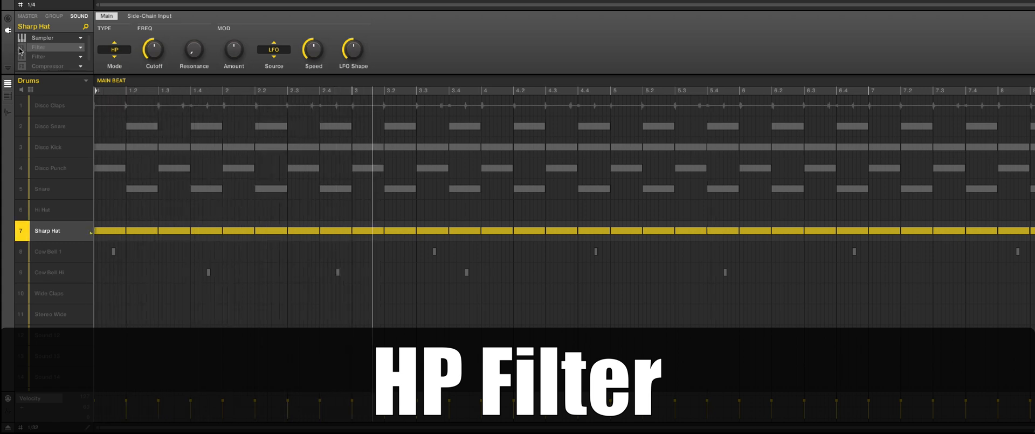
{"action": "left_click", "coordinate": [21, 48]}
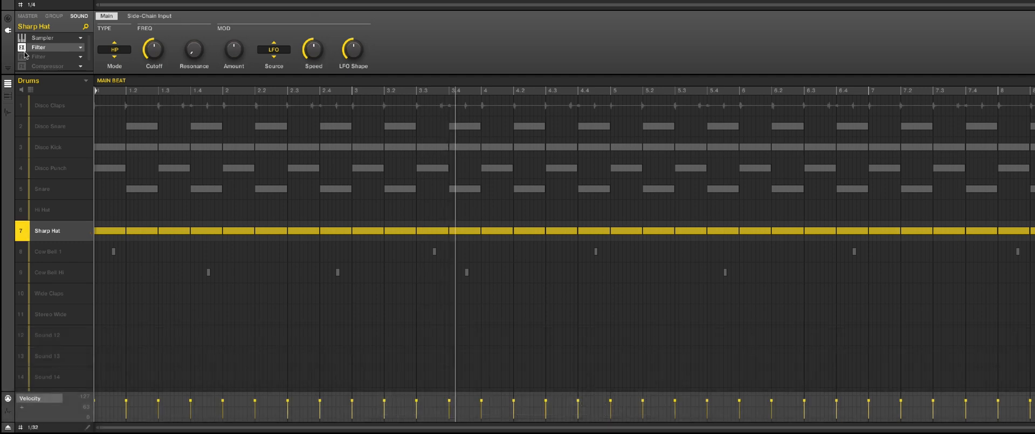
Enable the Sharp Hat's second Filter (LP) and review the settings of both the HP and LP filters
{"action": "left_click", "coordinate": [39, 56]}
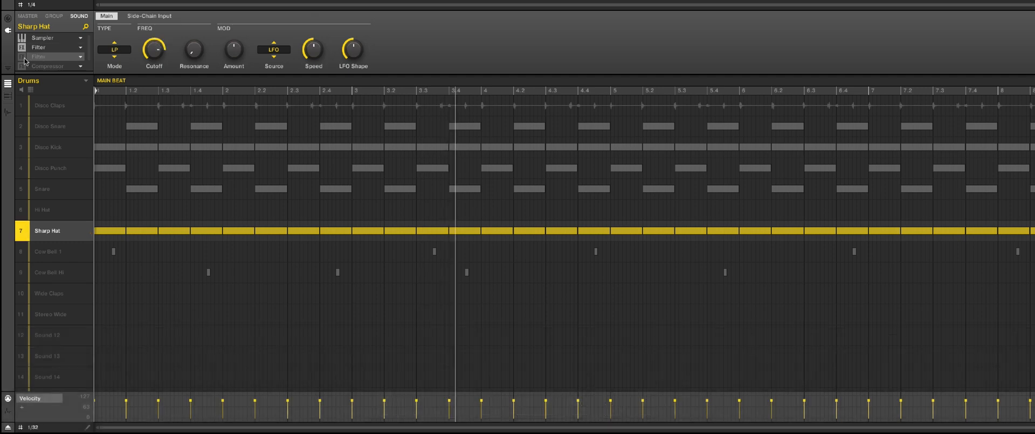
{"action": "left_click", "coordinate": [23, 58]}
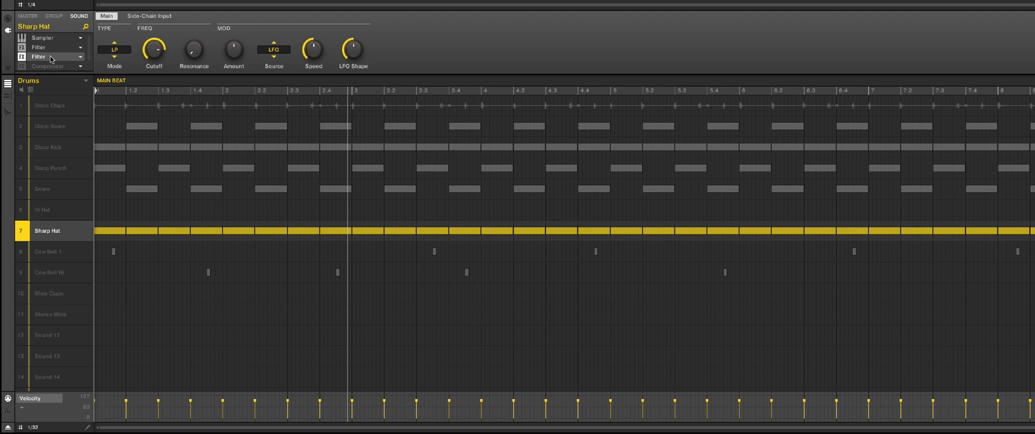
{"action": "left_click", "coordinate": [46, 47]}
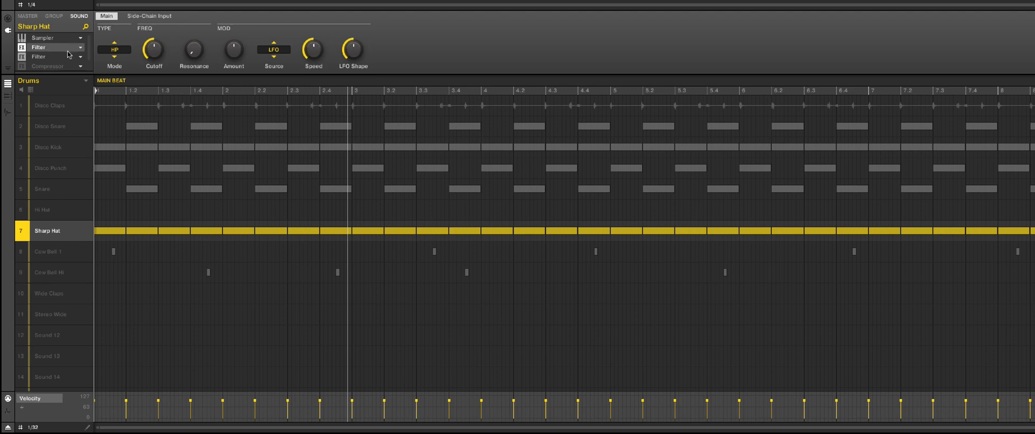
{"action": "left_click", "coordinate": [48, 58]}
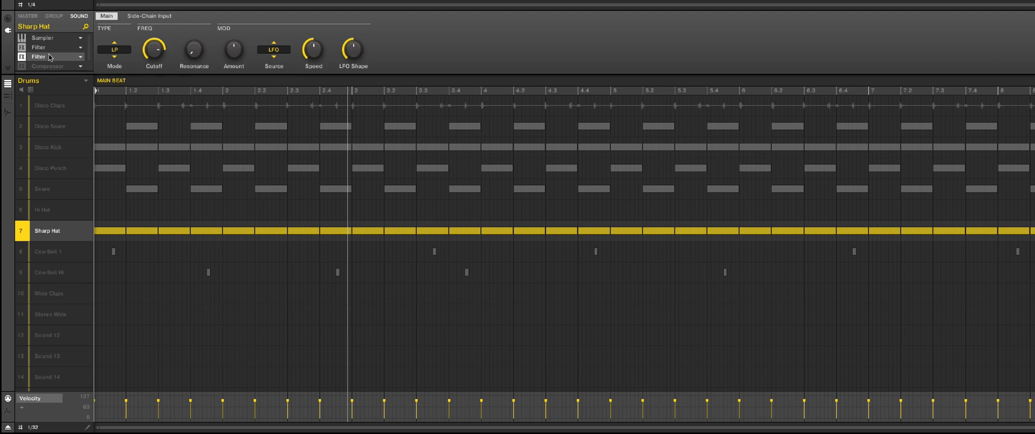
{"action": "scroll", "coordinate": [50, 58], "scroll_direction": "down", "scroll_amount": 1}
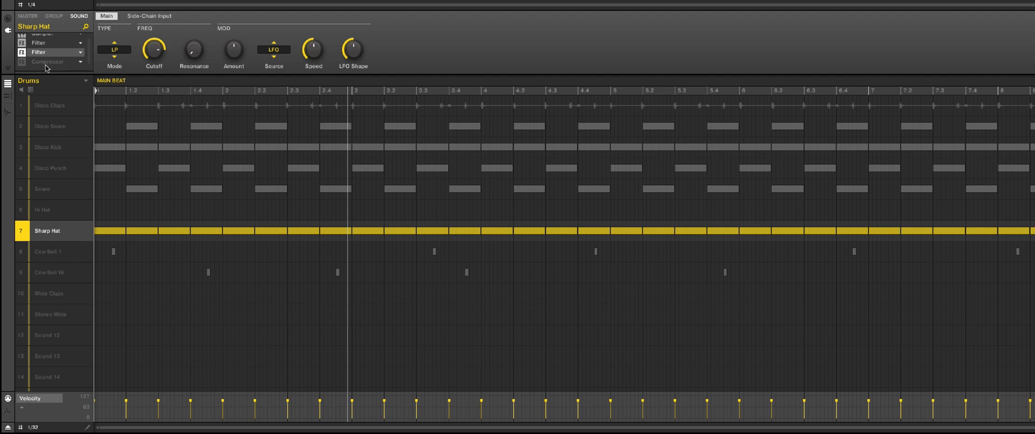
Enable the Sharp Hat's Compressor, show its settings and compare it bypassed and enabled during playback, leaving it enabled
{"action": "scroll", "coordinate": [48, 63], "scroll_direction": "down", "scroll_amount": 1}
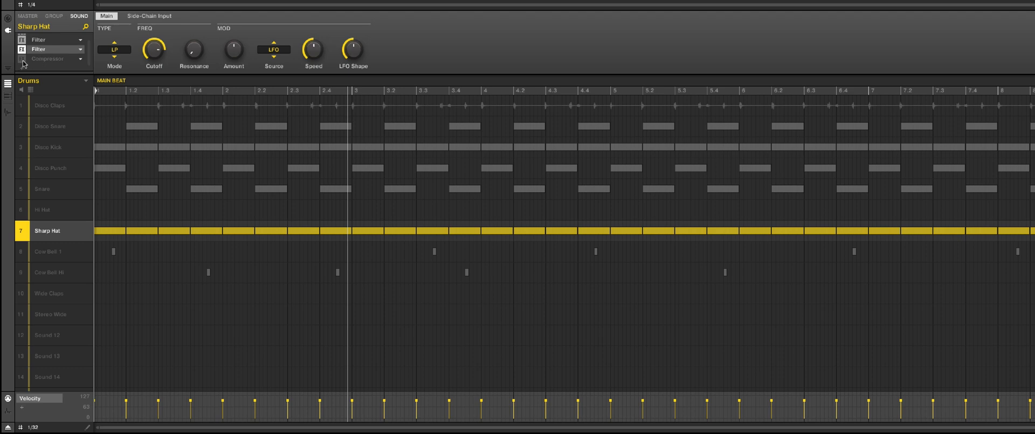
{"action": "left_click", "coordinate": [23, 60]}
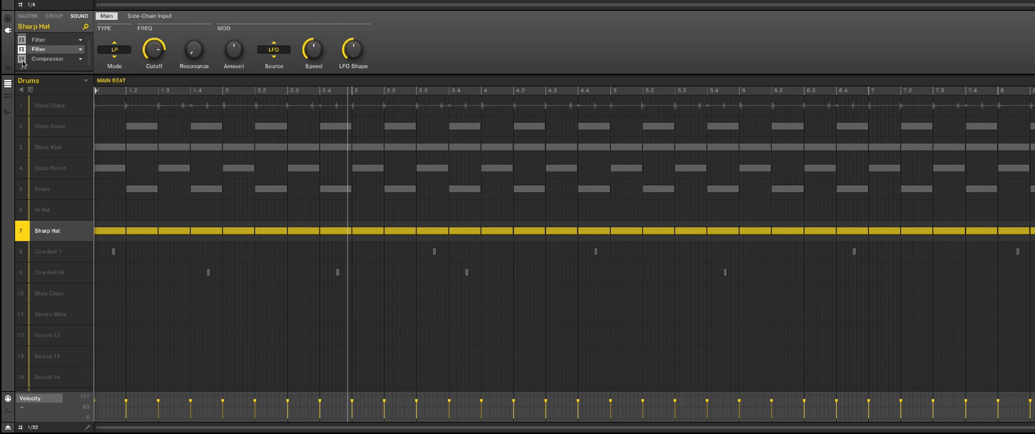
{"action": "left_click", "coordinate": [55, 60]}
{"action": "key", "text": "space"}
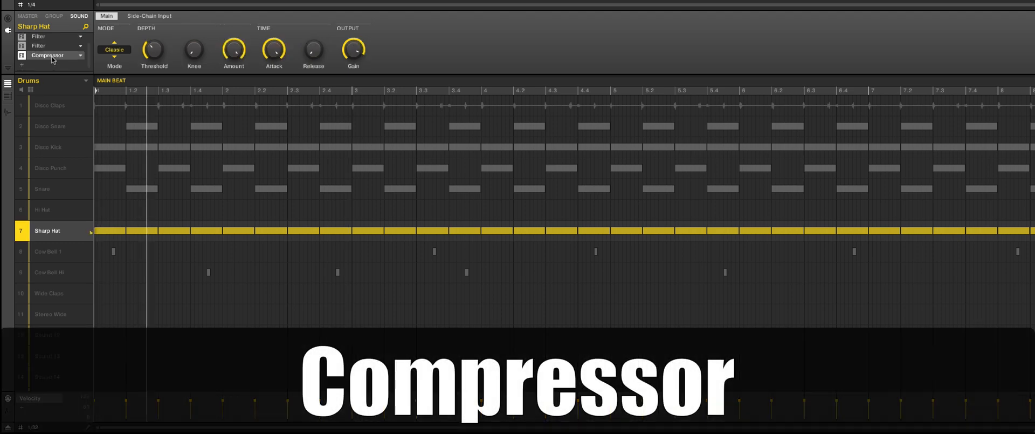
{"action": "left_click", "coordinate": [22, 55]}
{"action": "left_click", "coordinate": [22, 55]}
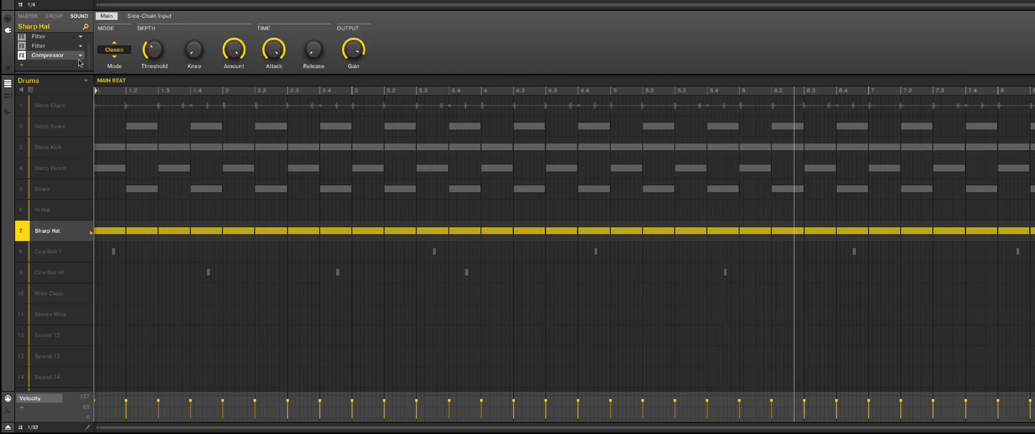
{"action": "left_click", "coordinate": [23, 56]}
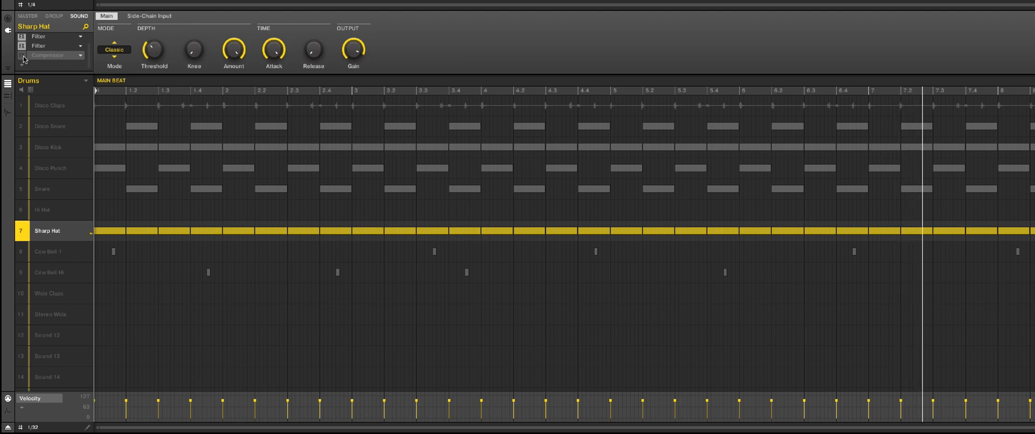
{"action": "left_click", "coordinate": [23, 56]}
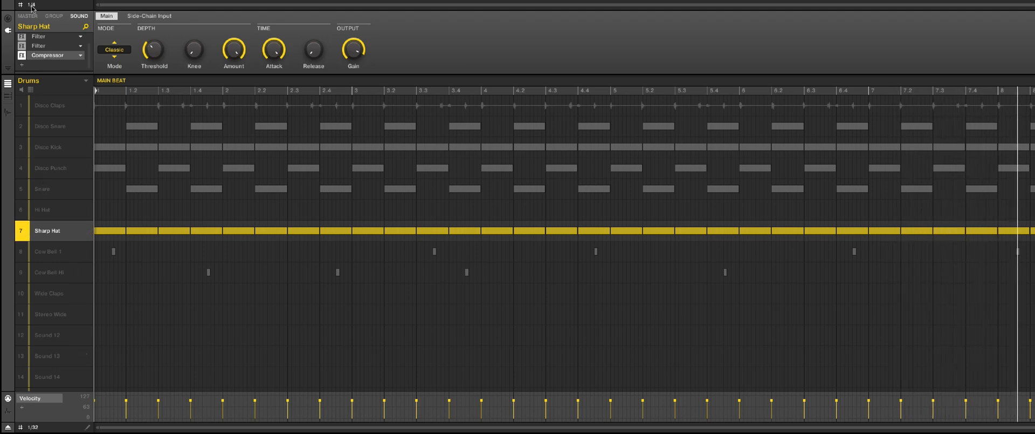
Compare the Sharp Hat with both Filters and the Compressor bypassed together and then all enabled again
{"action": "scroll", "coordinate": [39, 43], "scroll_direction": "up", "scroll_amount": 1}
{"action": "left_click", "coordinate": [23, 48]}
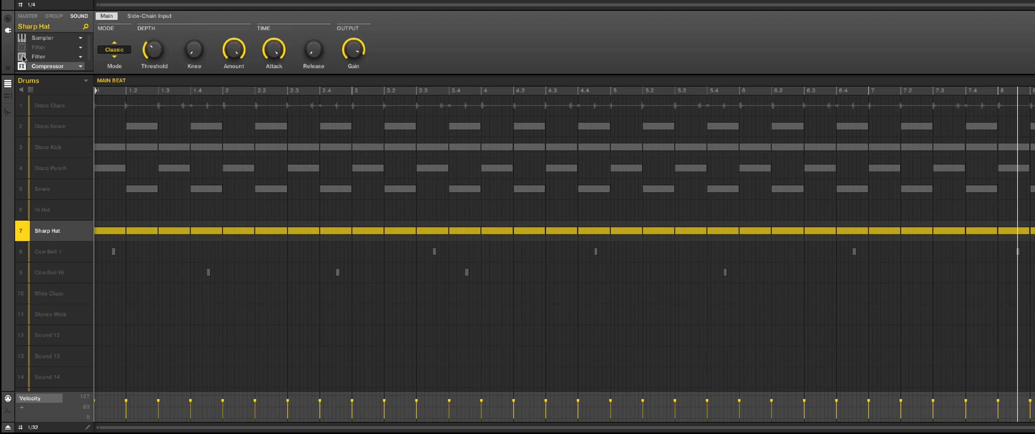
{"action": "left_click", "coordinate": [23, 66]}
{"action": "scroll", "coordinate": [41, 59], "scroll_direction": "down", "scroll_amount": 1}
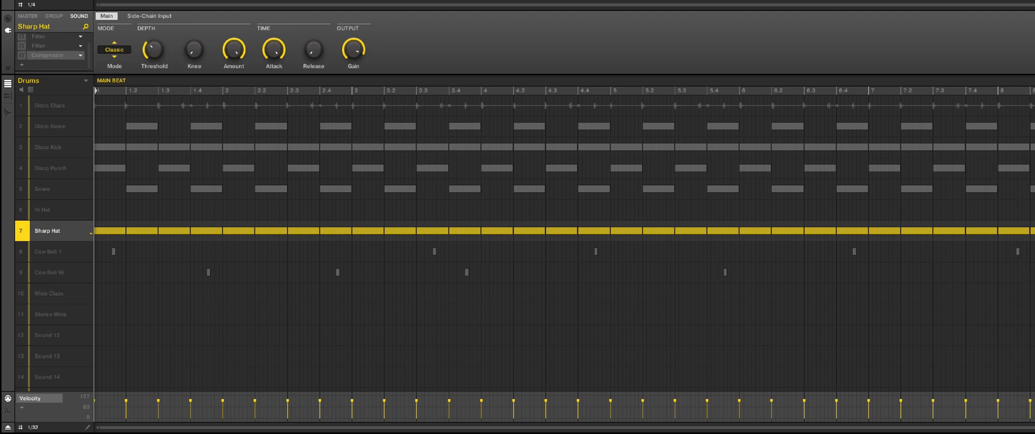
{"action": "scroll", "coordinate": [35, 52], "scroll_direction": "up", "scroll_amount": 1}
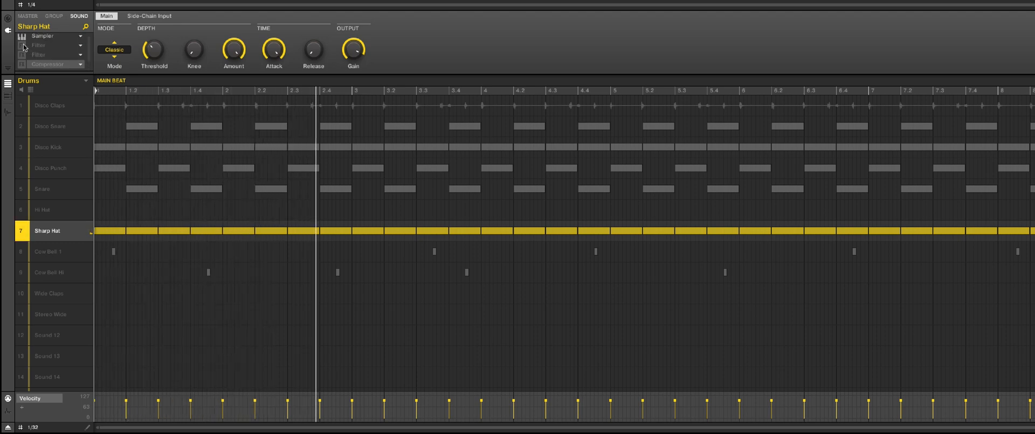
{"action": "left_click", "coordinate": [22, 54]}
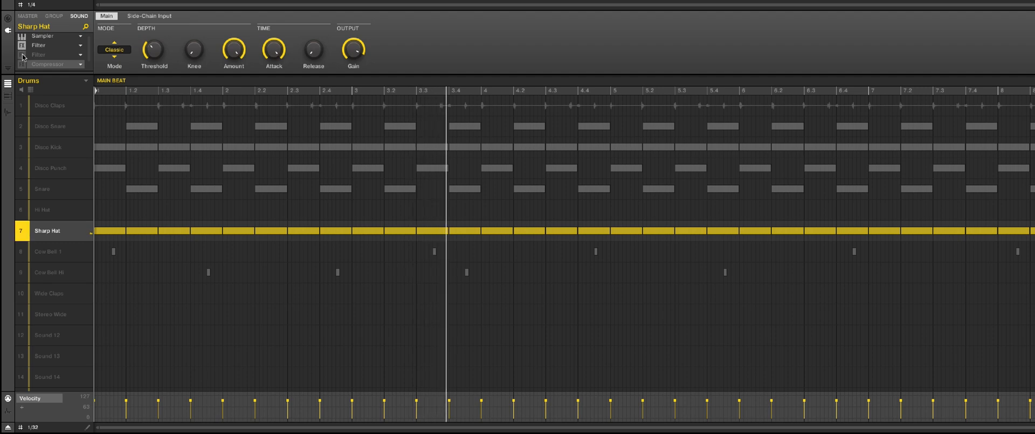
{"action": "left_click", "coordinate": [22, 64]}
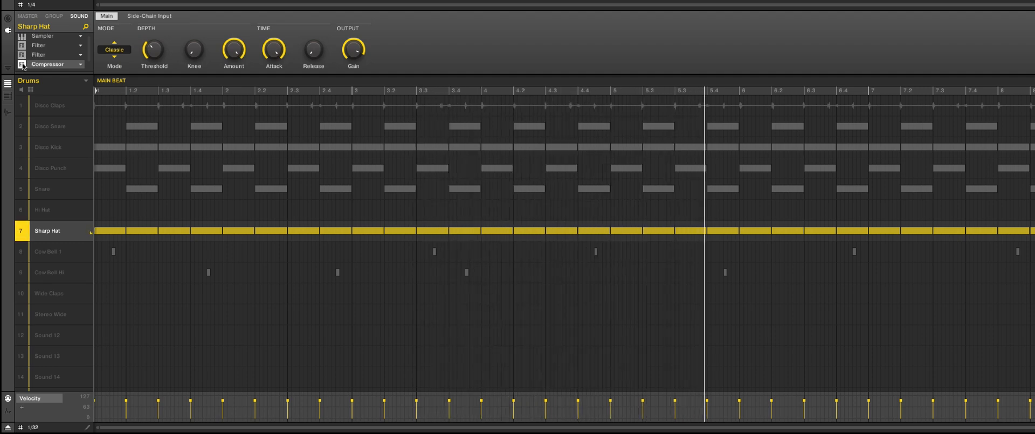
{"action": "scroll", "coordinate": [42, 49], "scroll_direction": "down", "scroll_amount": 1}
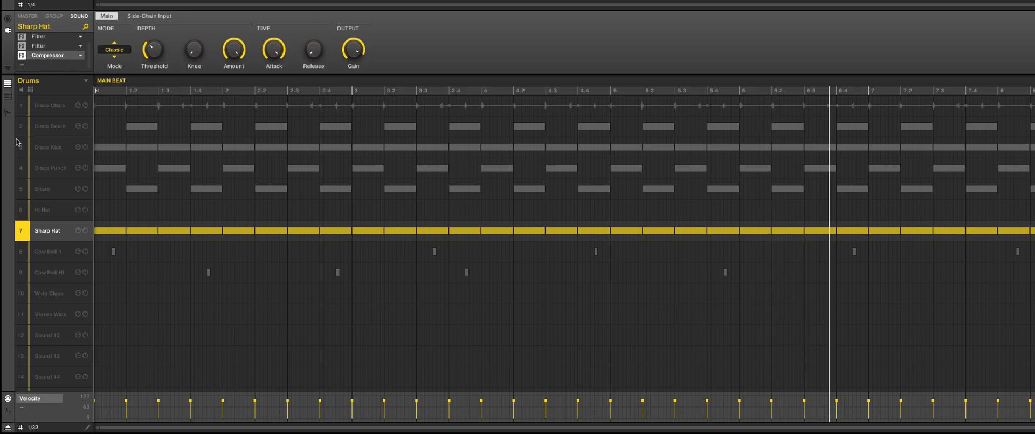
Audition Cow Bell 1 and Cow Bell Hi, then unsolo them so that all Drums sounds are active
{"action": "left_click", "coordinate": [38, 252]}
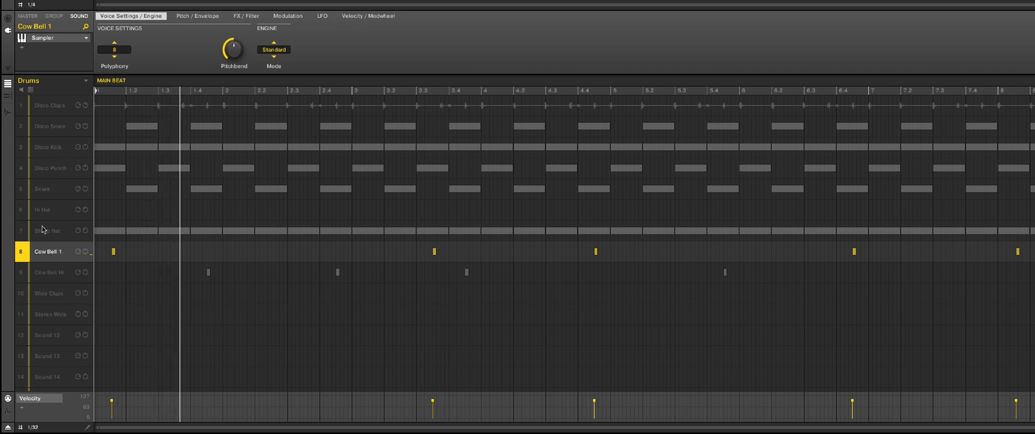
{"action": "left_click", "coordinate": [40, 274]}
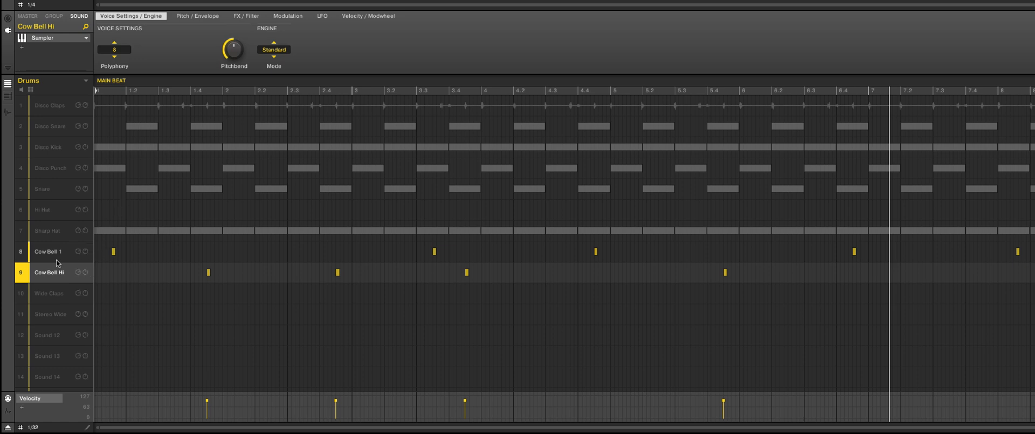
{"action": "right_click", "coordinate": [24, 256]}
{"action": "right_click", "coordinate": [24, 255]}
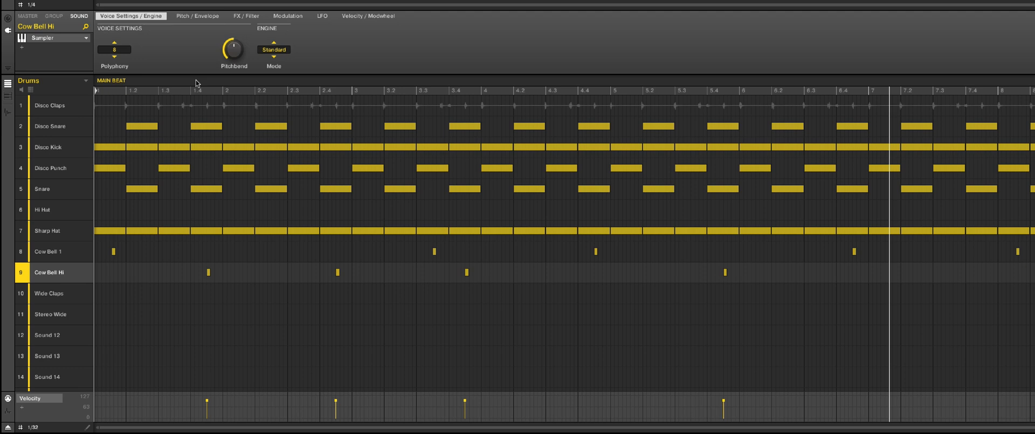
Show the Drums group's plugin chain, enable its Compressor and inspect the compressor in the mixer view
{"action": "key", "text": "space"}
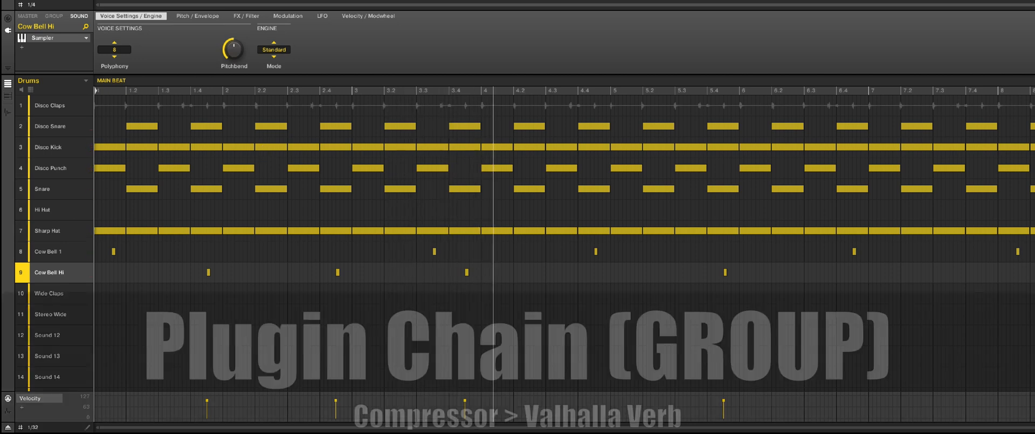
{"action": "left_click", "coordinate": [58, 17]}
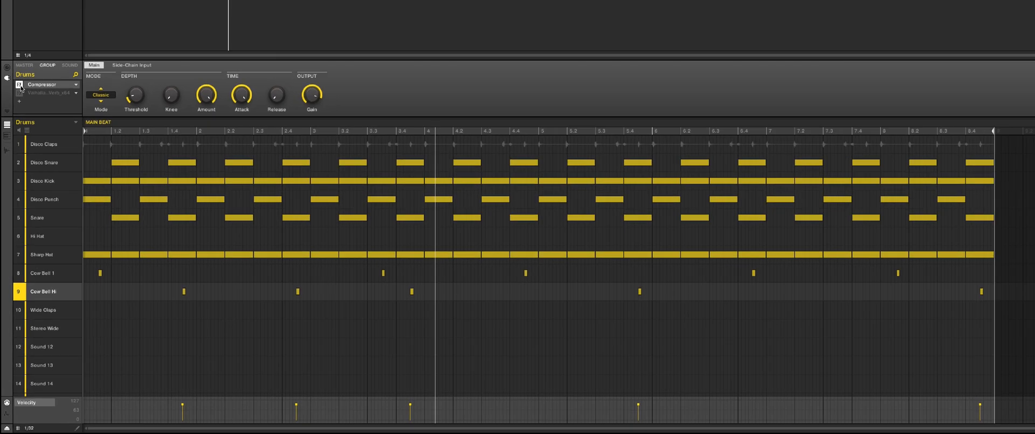
{"action": "left_click", "coordinate": [20, 85]}
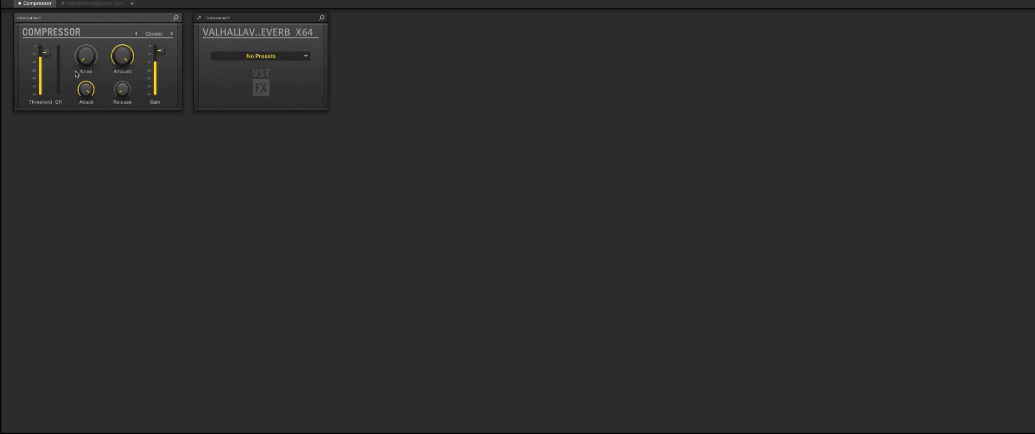
{"action": "key", "text": "Tab"}
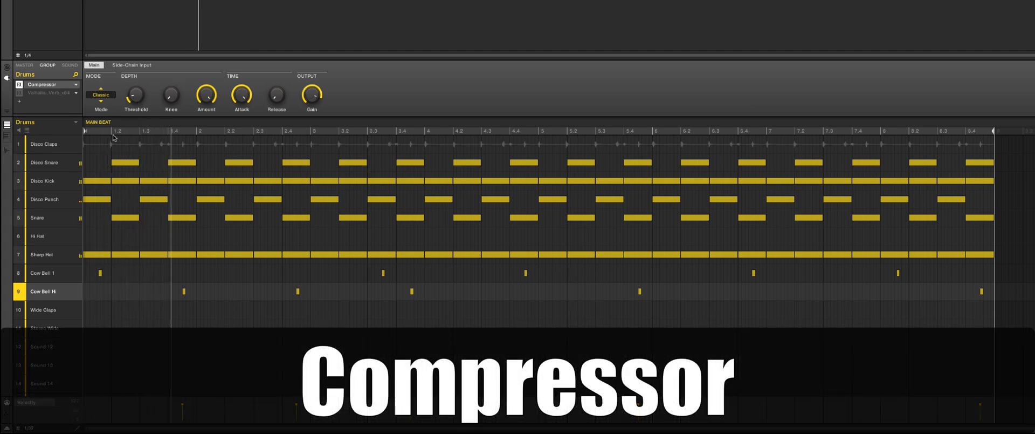
Compare the full Drums group with its group Compressor bypassed and enabled, leaving the compressor enabled
{"action": "left_click", "coordinate": [19, 85]}
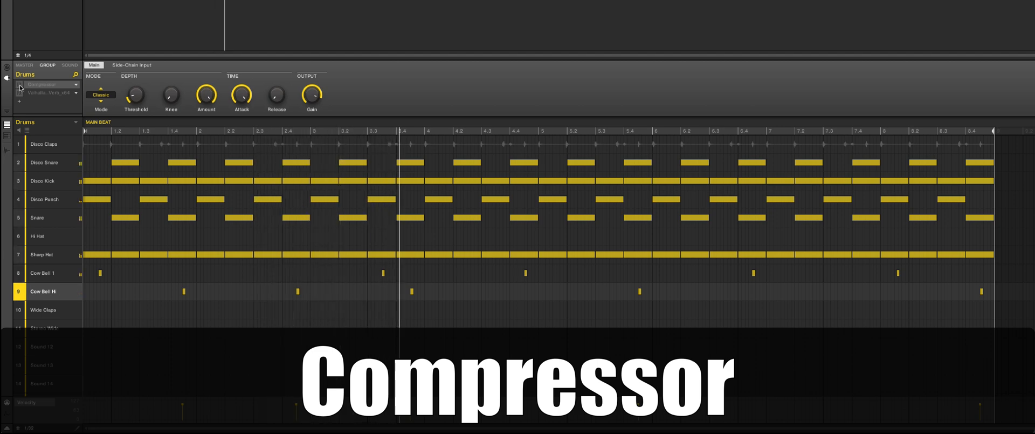
{"action": "left_click", "coordinate": [19, 86]}
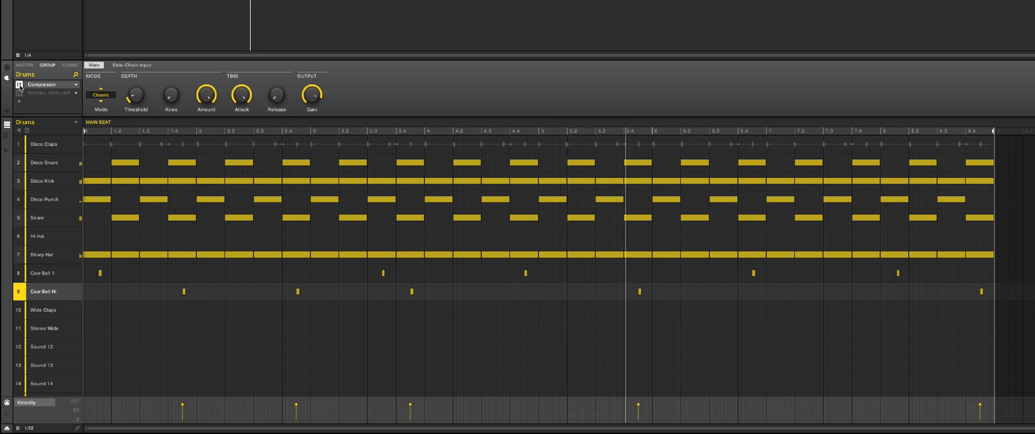
{"action": "left_click", "coordinate": [20, 87]}
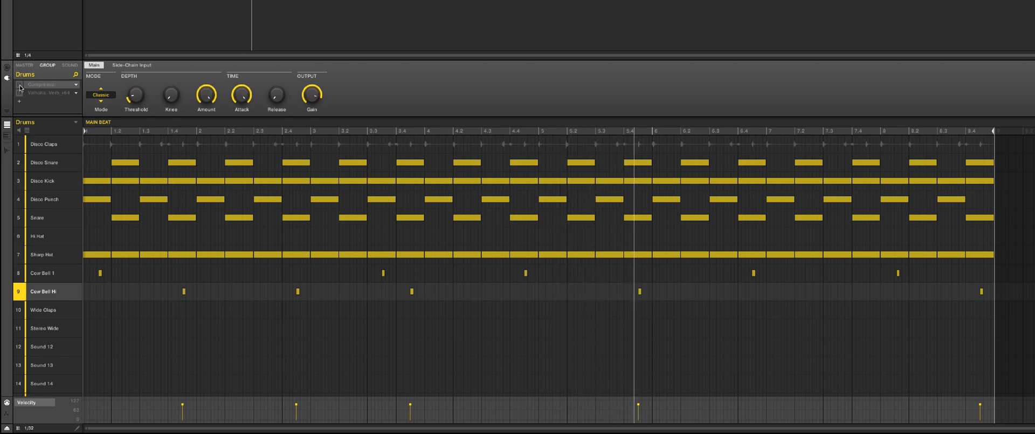
{"action": "left_click", "coordinate": [20, 86]}
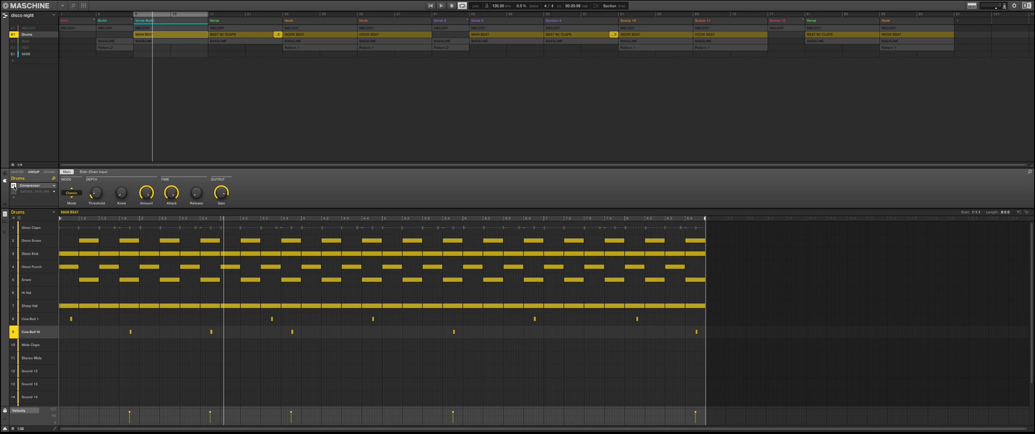
Enable ValhallaVintageVerb on the Drums group, open its plugin window and move it clear of the plugin chain
{"action": "left_click", "coordinate": [14, 192]}
{"action": "left_click", "coordinate": [23, 192]}
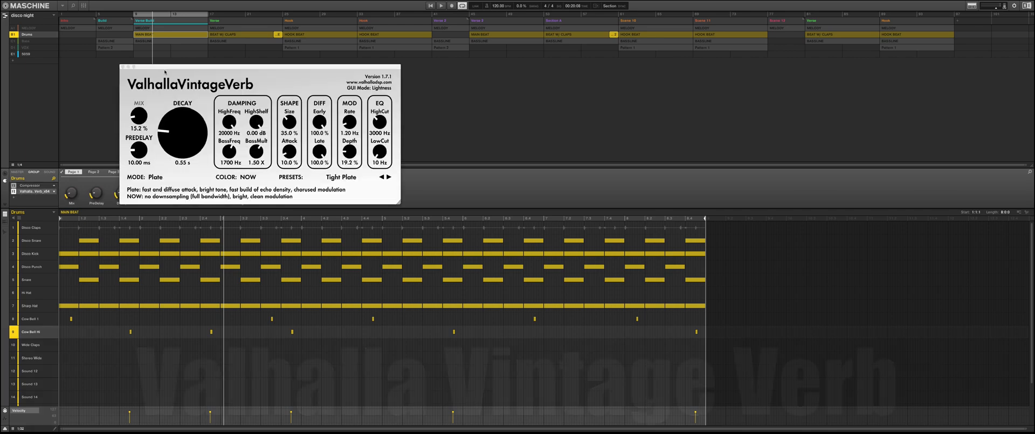
{"action": "left_click_drag", "start_coordinate": [165, 71], "coordinate": [464, 126]}
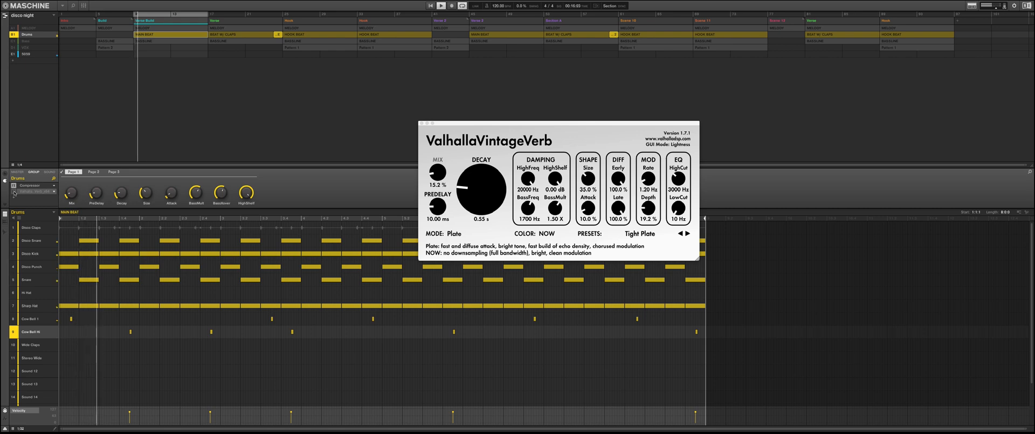
Compare the Drums group during playback with ValhallaVintageVerb enabled and bypassed
{"action": "left_click", "coordinate": [15, 192]}
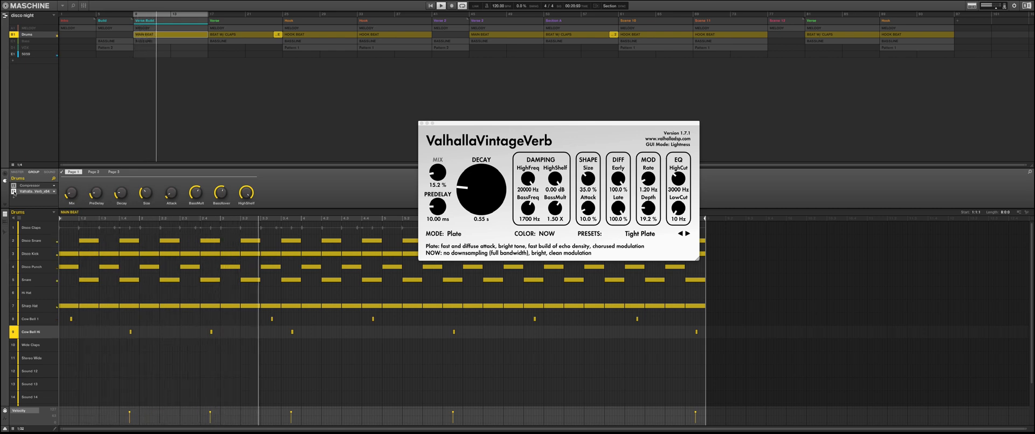
{"action": "left_click", "coordinate": [15, 192]}
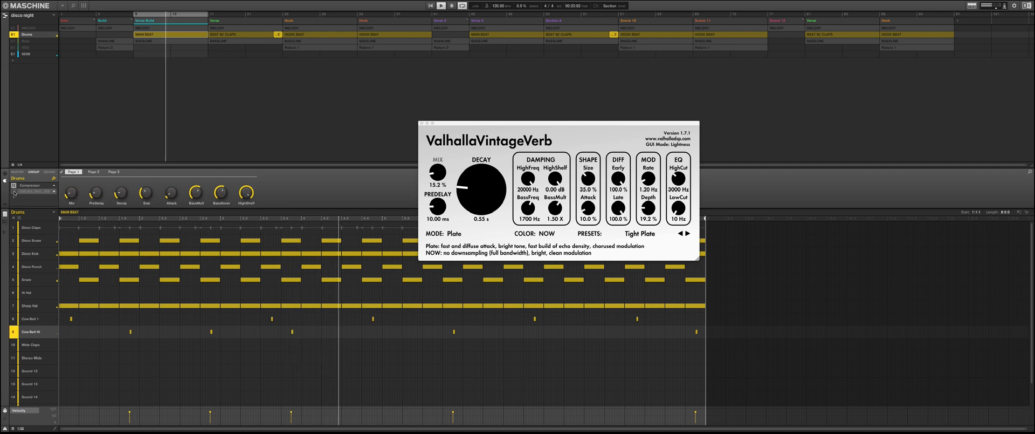
{"action": "left_click", "coordinate": [14, 192]}
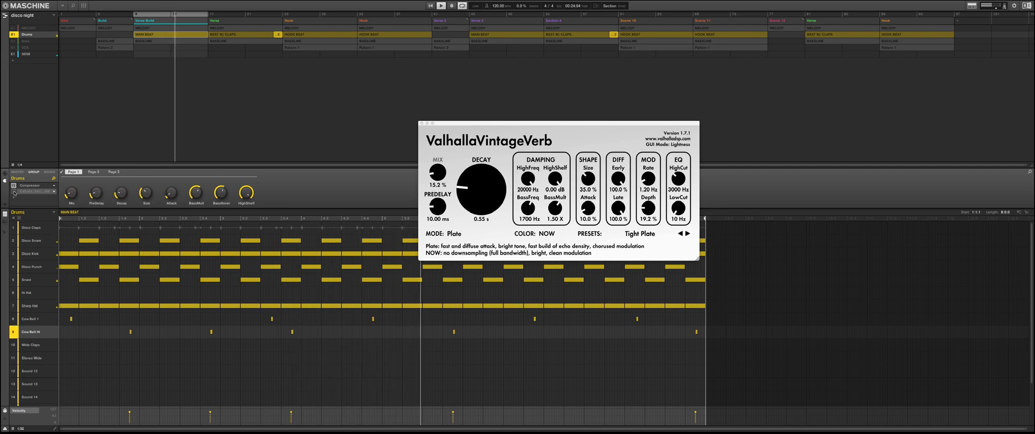
{"action": "left_click", "coordinate": [15, 192]}
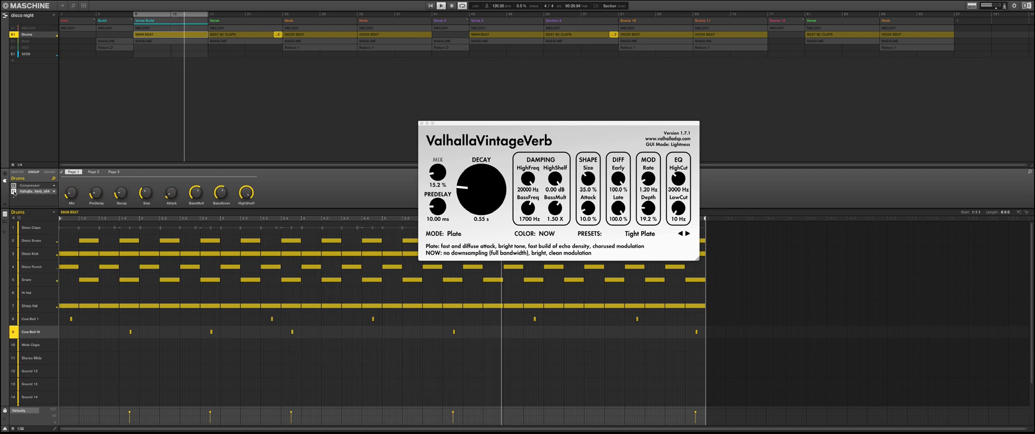
Add Maschine's internal Reverb after ValhallaVintageVerb on the Drums group, close the Valhalla window and keep the Room mode
{"action": "right_click", "coordinate": [15, 197]}
{"action": "mouse_move", "coordinate": [32, 208]}
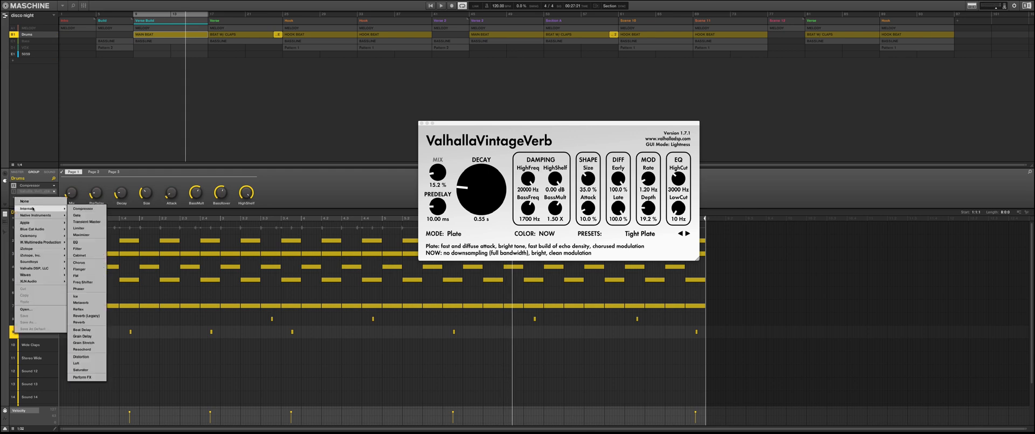
{"action": "left_click", "coordinate": [86, 322]}
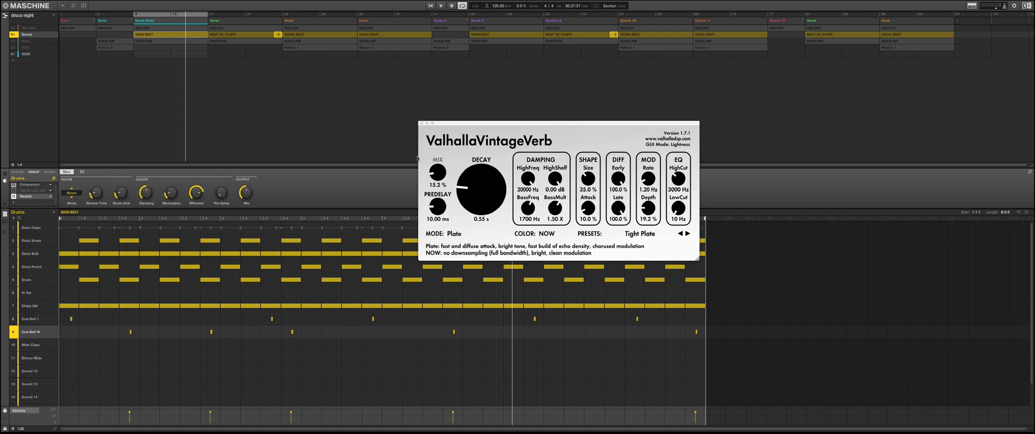
{"action": "left_click", "coordinate": [422, 123]}
{"action": "left_click", "coordinate": [74, 193]}
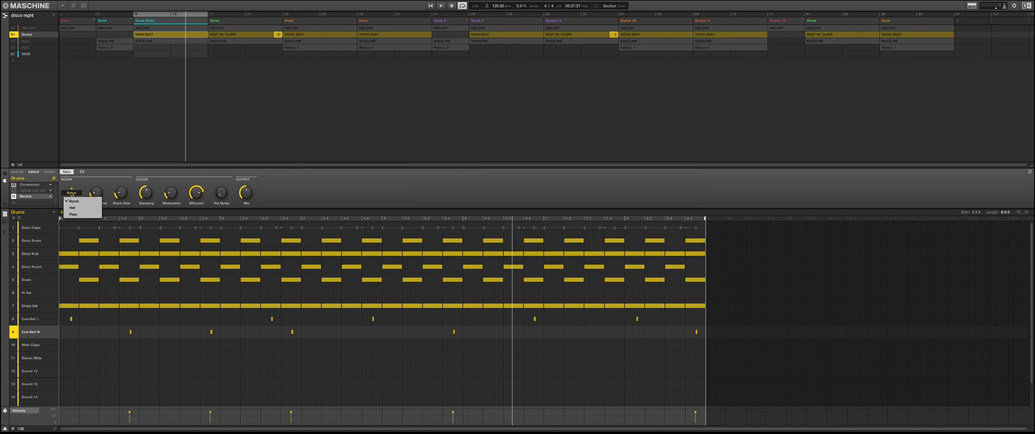
{"action": "left_click", "coordinate": [290, 189]}
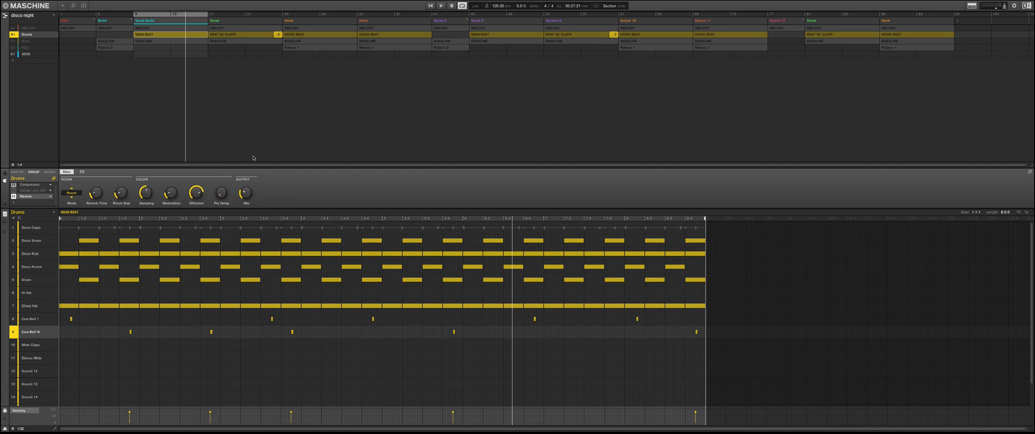
During playback, shorten the Reverb Time, raise Room Size and Pre Delay, and lower the Reverb's Mix to about 7 %
{"action": "key", "text": "space"}
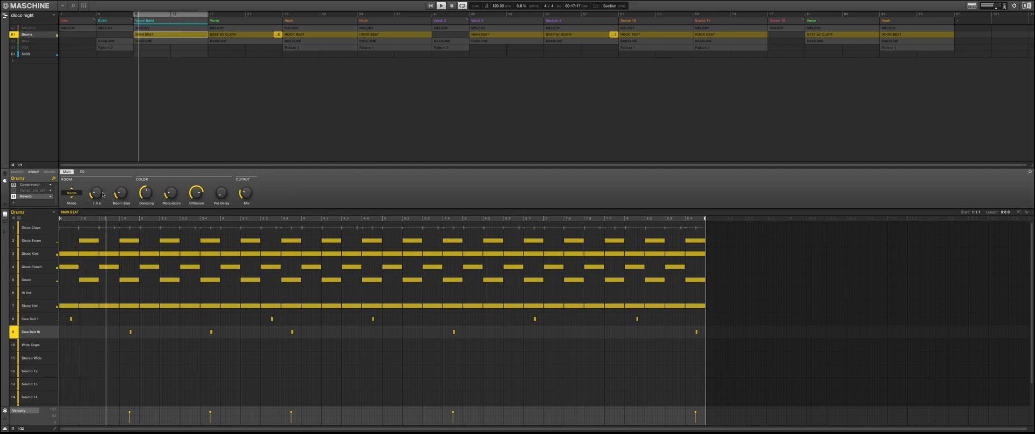
{"action": "mouse_move", "coordinate": [99, 195]}
{"action": "left_click_drag", "start_coordinate": [99, 196], "coordinate": [122, 171]}
{"action": "left_click_drag", "start_coordinate": [222, 194], "coordinate": [247, 206]}
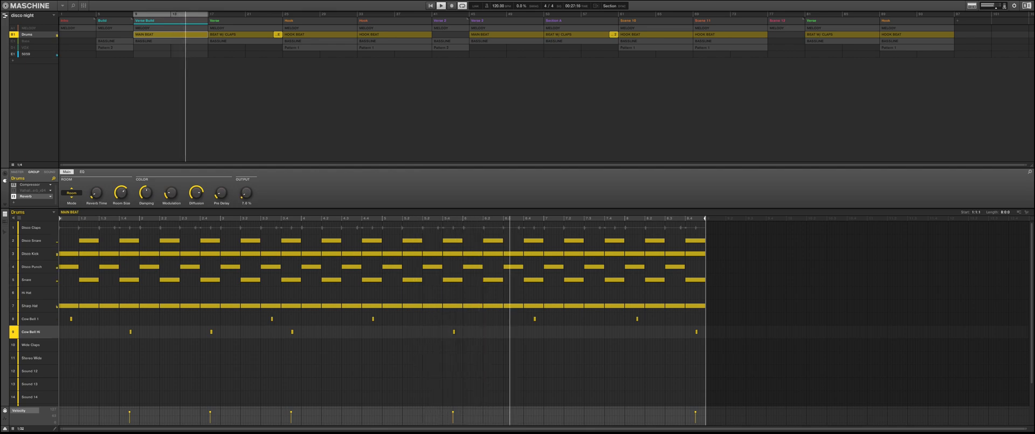
During playback, compare the Drums group with the internal Reverb and with ValhallaVintageVerb by enabling one and bypassing the other
{"action": "left_click", "coordinate": [11, 197]}
{"action": "left_click", "coordinate": [13, 197]}
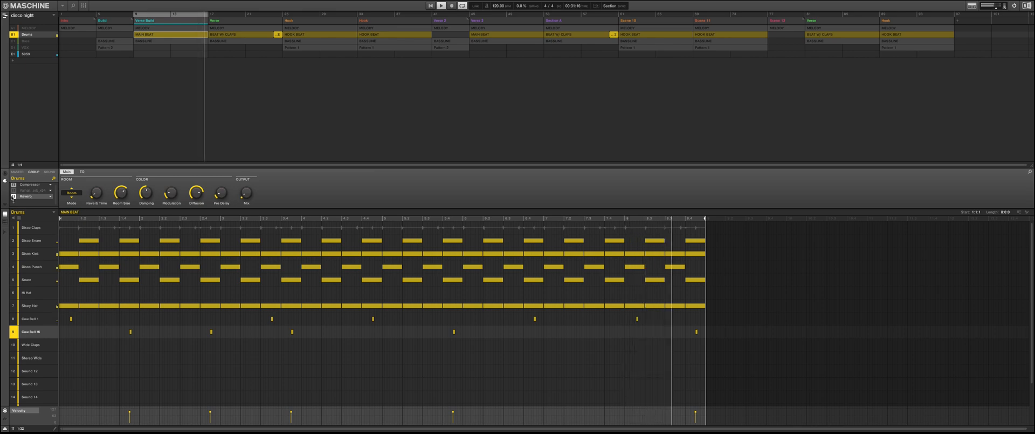
{"action": "left_click", "coordinate": [13, 197]}
{"action": "left_click", "coordinate": [14, 191]}
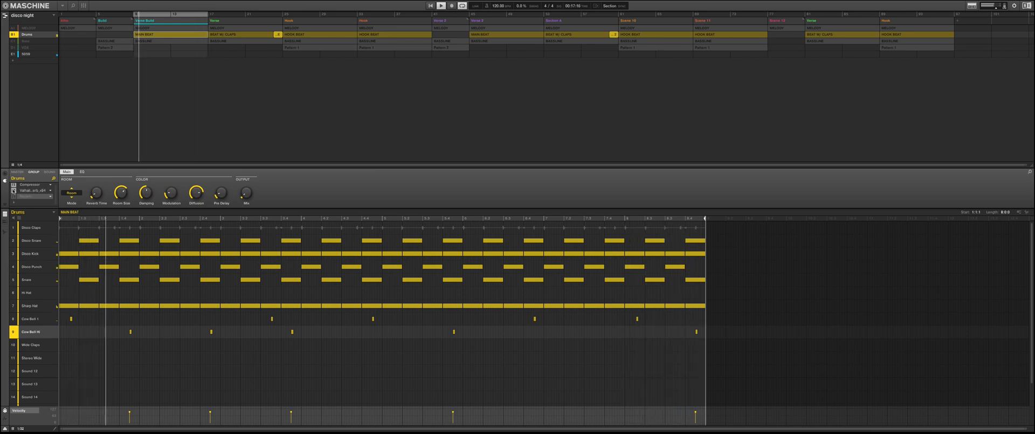
{"action": "left_click", "coordinate": [14, 191]}
{"action": "left_click", "coordinate": [13, 197]}
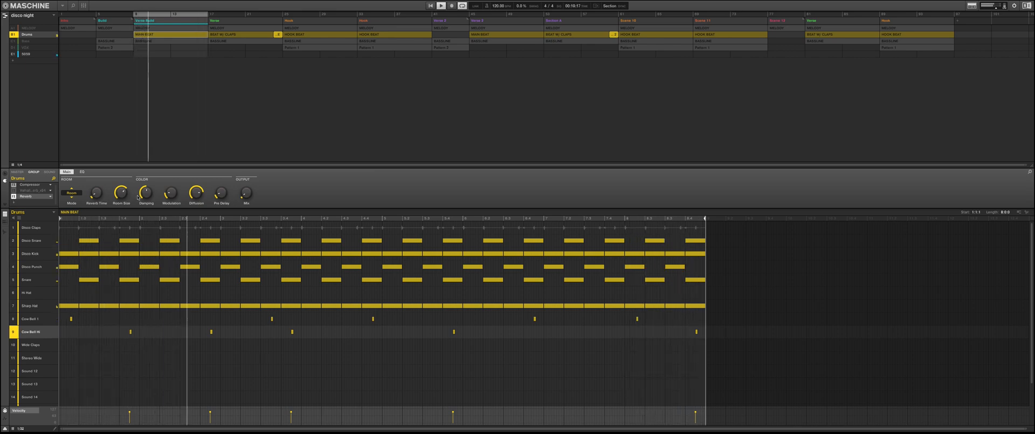
Raise the Reverb's Damping and Diffusion to maximum and compare it again with ValhallaVintageVerb during playback
{"action": "mouse_move", "coordinate": [97, 192]}
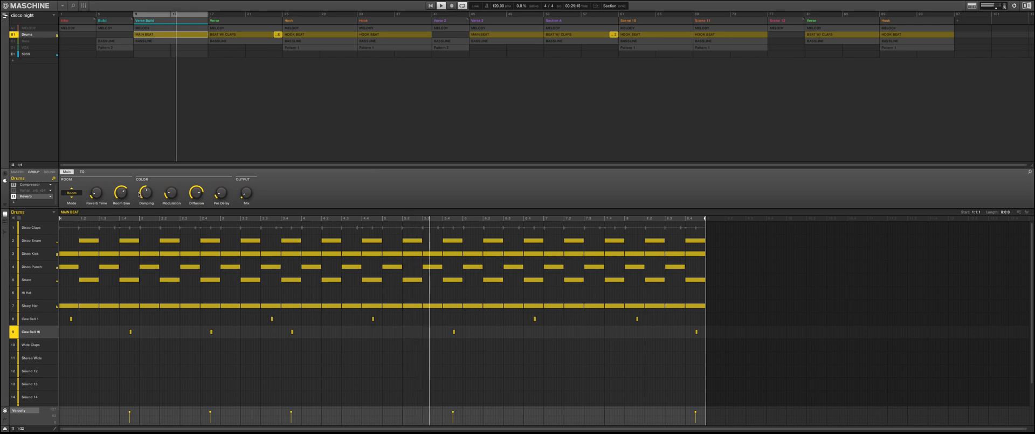
{"action": "mouse_move", "coordinate": [143, 196]}
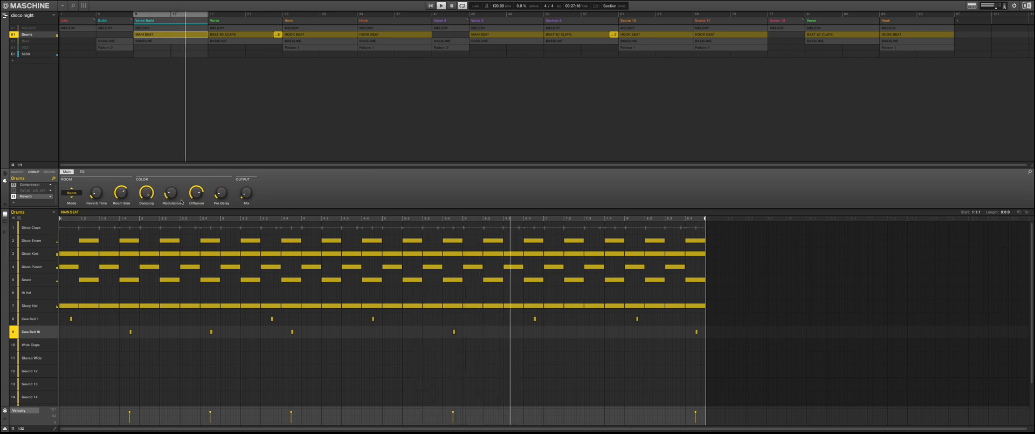
{"action": "mouse_move", "coordinate": [197, 198]}
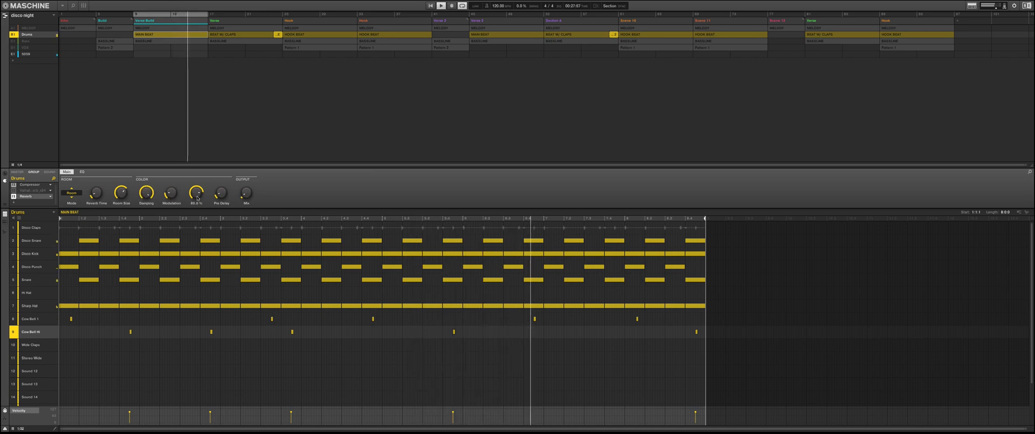
{"action": "left_click", "coordinate": [13, 196]}
{"action": "left_click", "coordinate": [14, 191]}
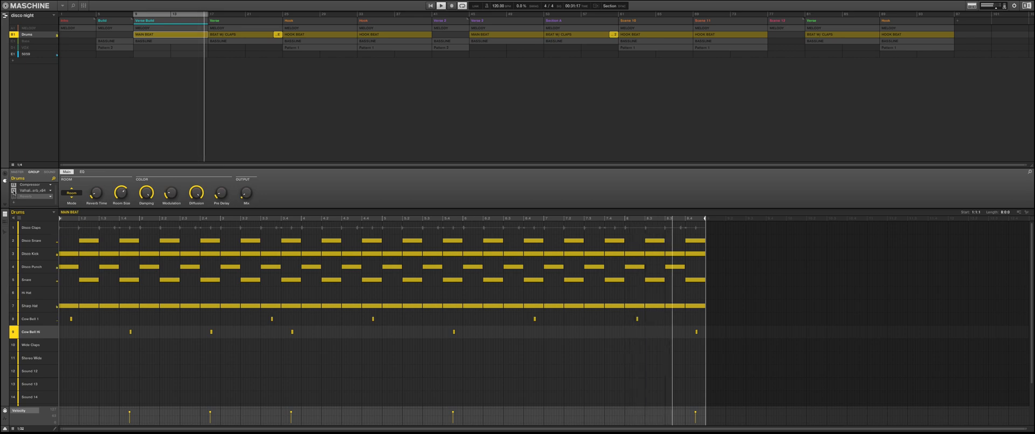
{"action": "left_click", "coordinate": [14, 191]}
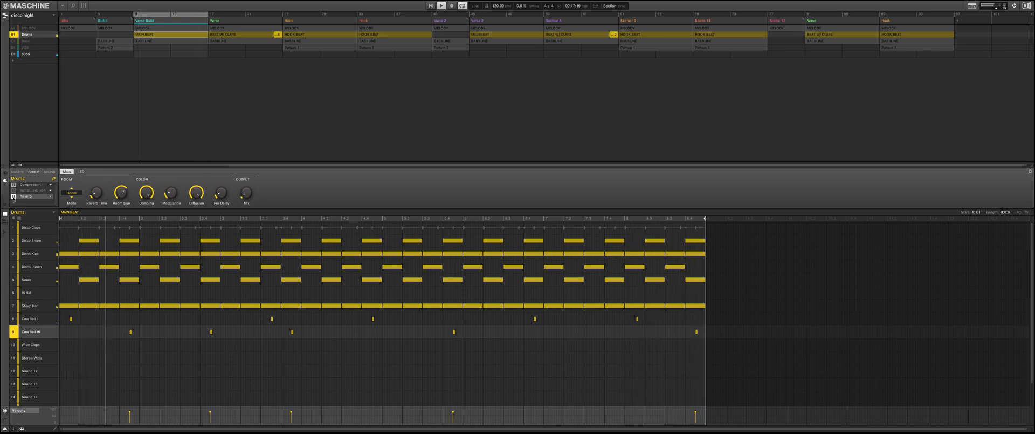
{"action": "mouse_move", "coordinate": [195, 198]}
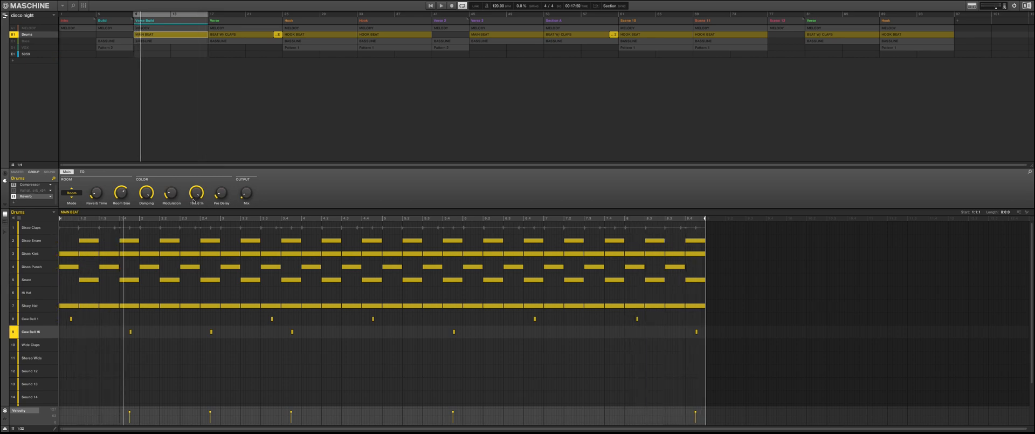
Remove the internal Reverb from the Drums group, re-enable ValhallaVintageVerb and briefly play the beat
{"action": "left_click", "coordinate": [50, 197]}
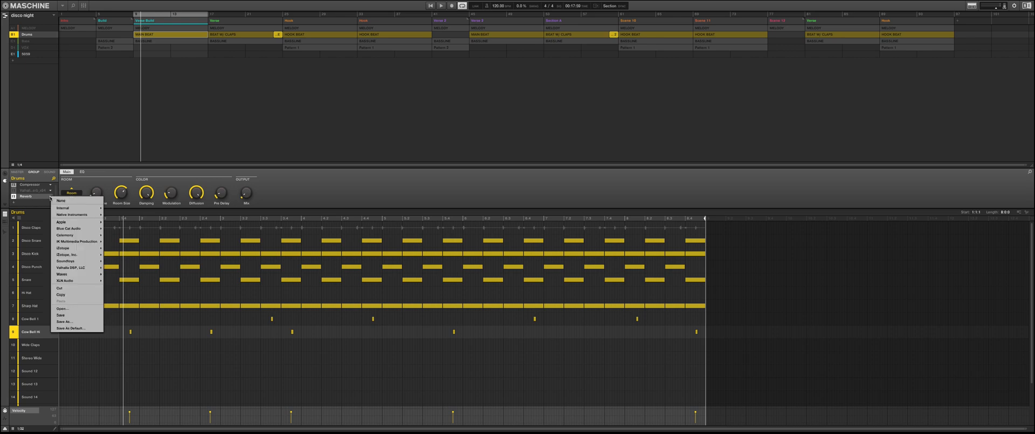
{"action": "left_click", "coordinate": [58, 201]}
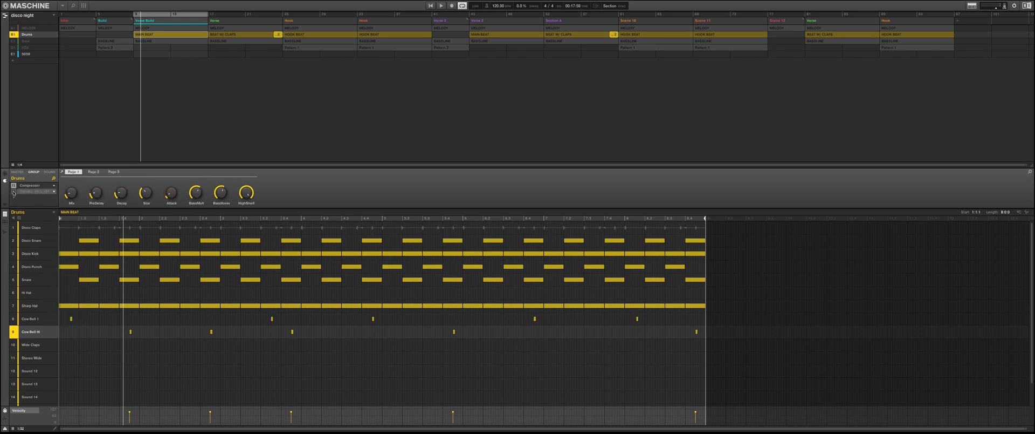
{"action": "left_click", "coordinate": [14, 191]}
{"action": "key", "text": "space"}
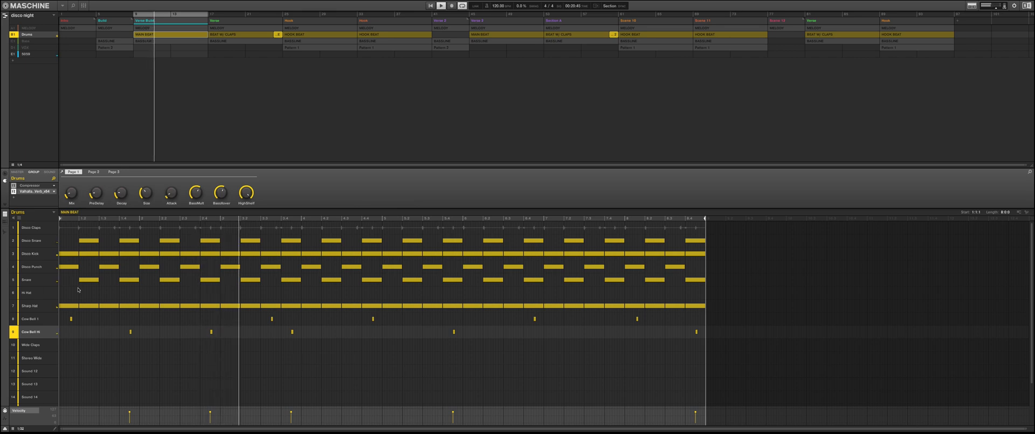
{"action": "key", "text": "space"}
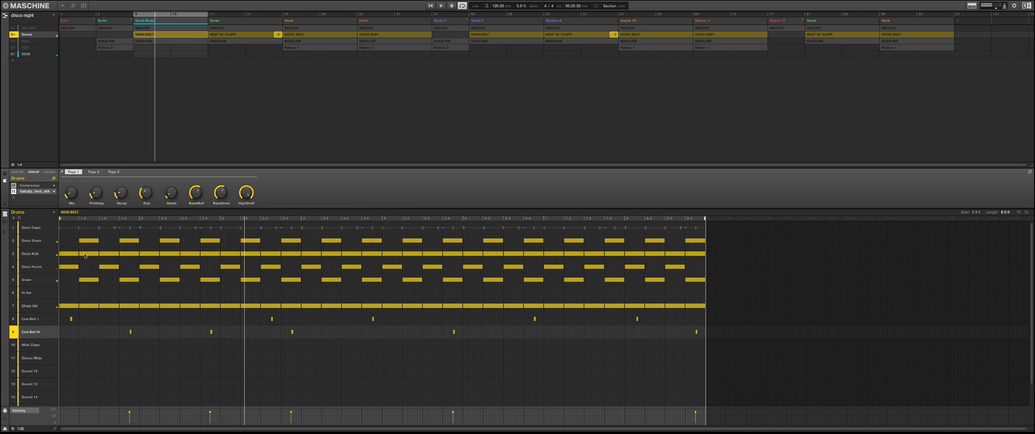
Go to the first Hook section and point out the Wide Claps and Stereo Wide sounds alongside Disco Claps in the Drums group
{"action": "left_click", "coordinate": [294, 25]}
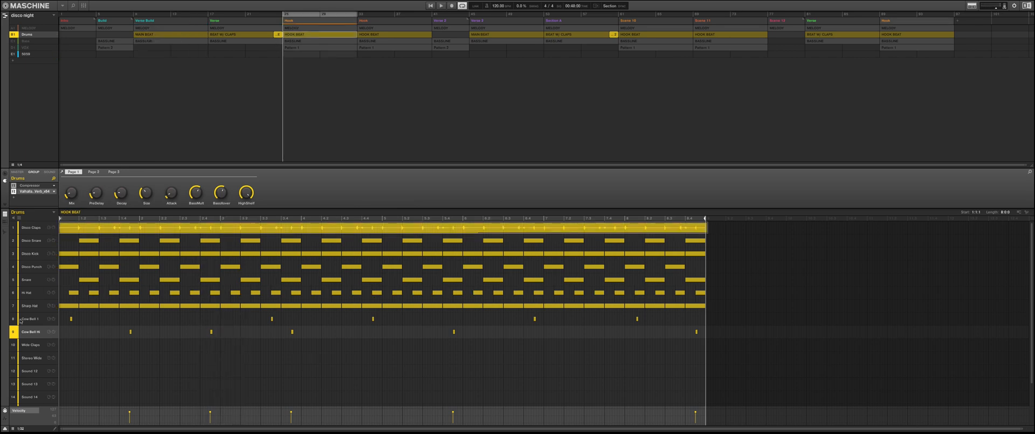
{"action": "left_click", "coordinate": [23, 346]}
{"action": "left_click", "coordinate": [26, 359]}
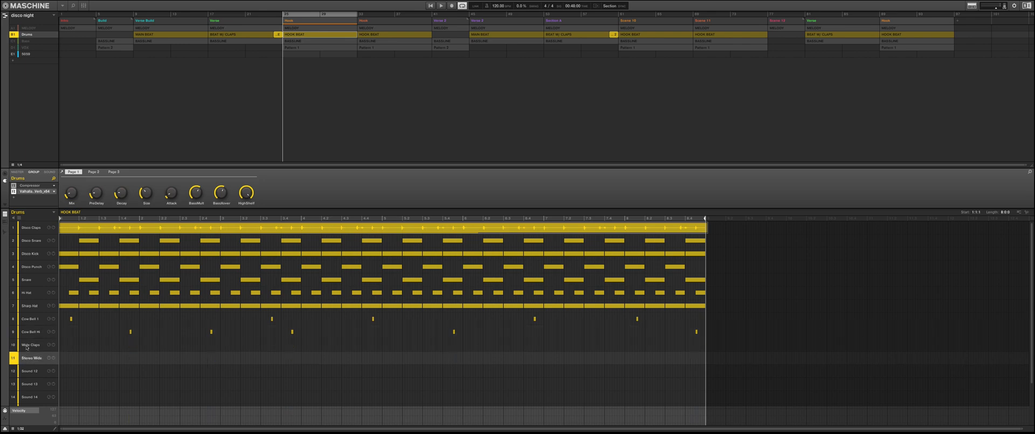
{"action": "left_click", "coordinate": [27, 346]}
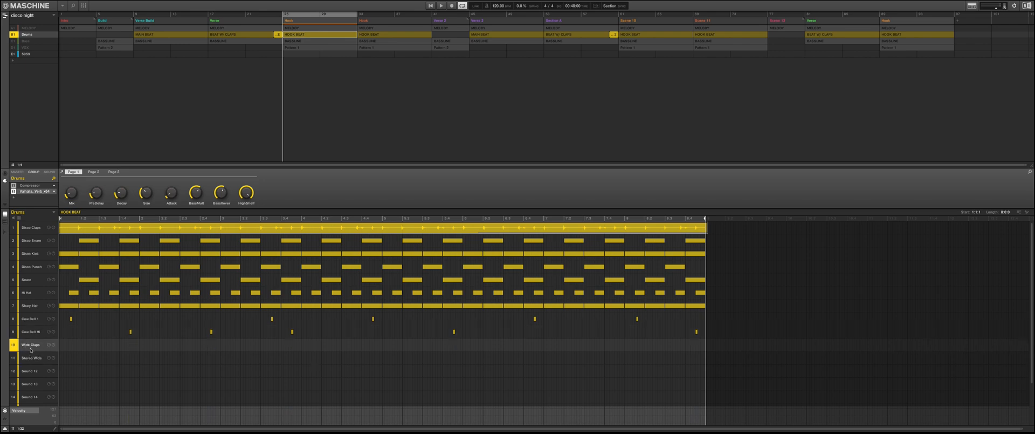
{"action": "left_click", "coordinate": [38, 230]}
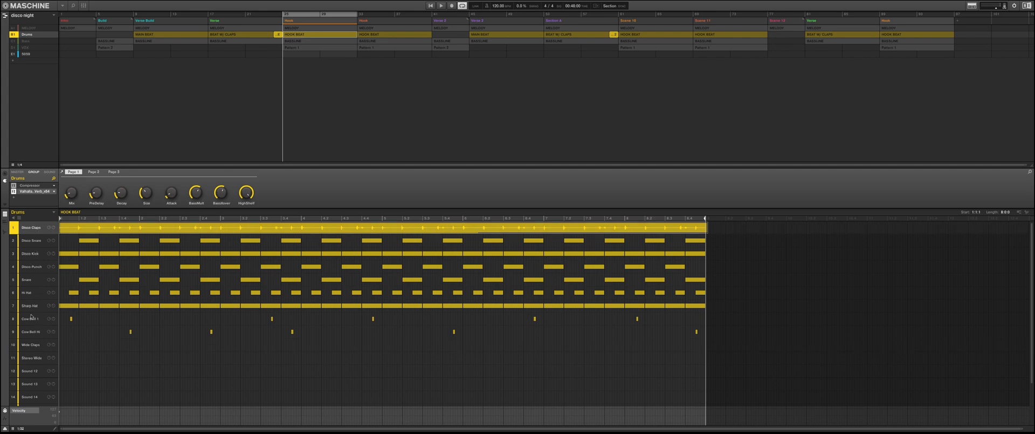
{"action": "left_click", "coordinate": [31, 346]}
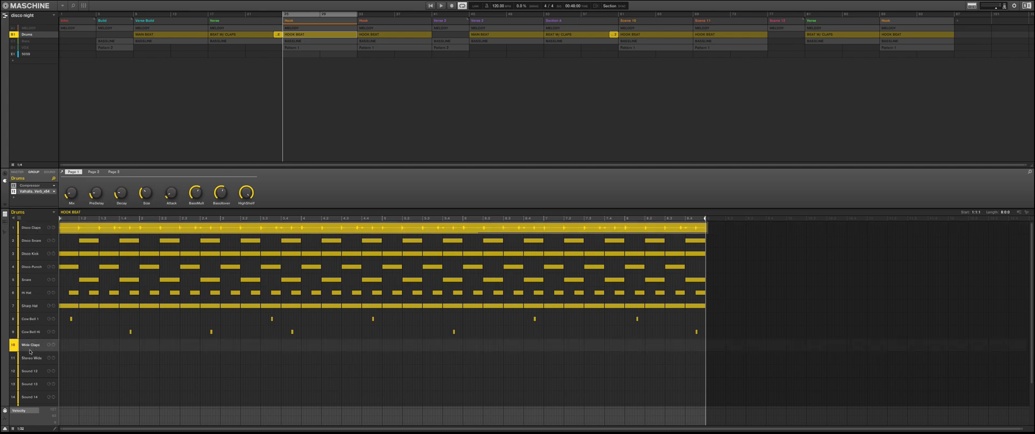
{"action": "left_click", "coordinate": [30, 357]}
Show the Drums sounds in the mixer and compare the Replika settings on Wide Claps and Stereo Wide
{"action": "key", "text": "ctrl+m"}
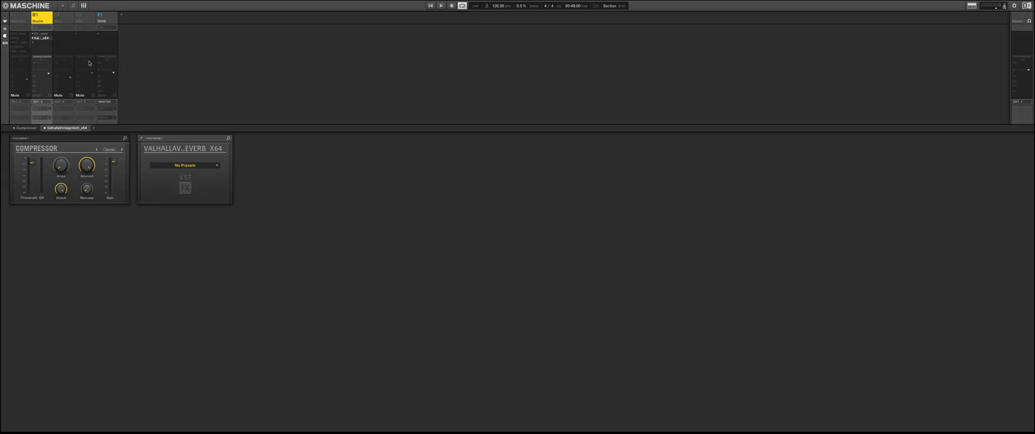
{"action": "left_click", "coordinate": [48, 18]}
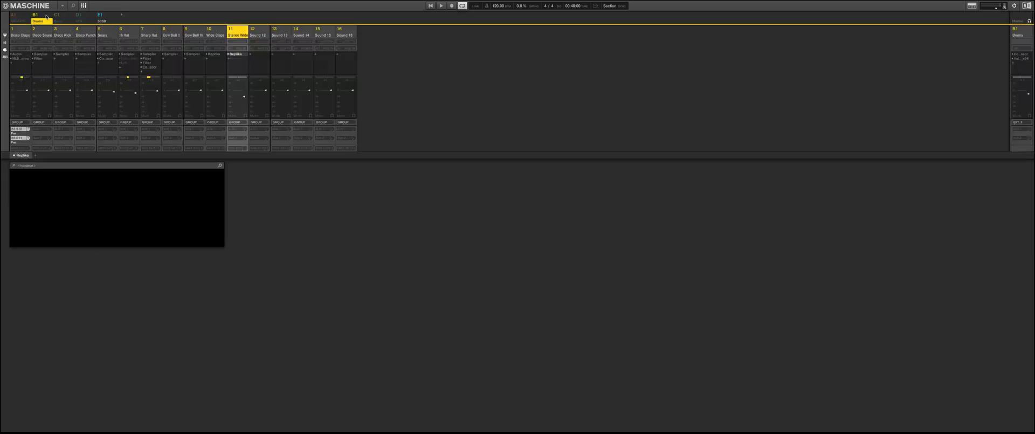
{"action": "left_click", "coordinate": [216, 55]}
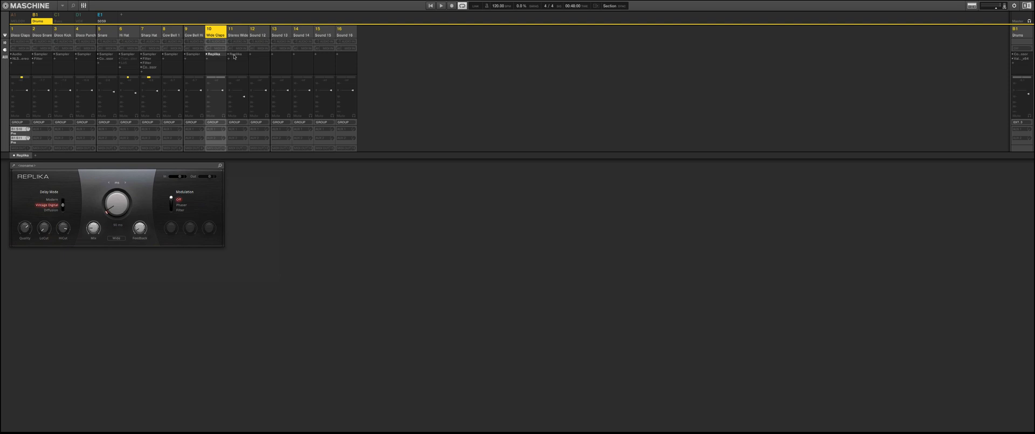
{"action": "left_click", "coordinate": [234, 54]}
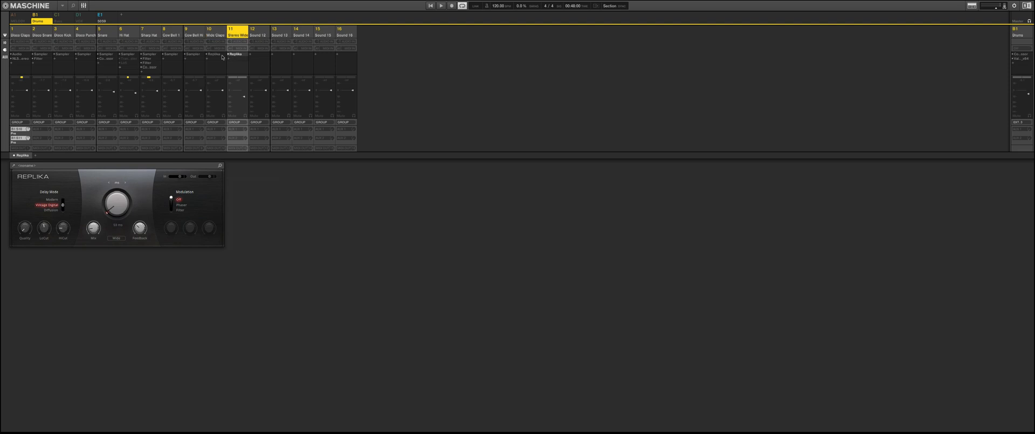
{"action": "left_click", "coordinate": [214, 55]}
{"action": "left_click", "coordinate": [234, 56]}
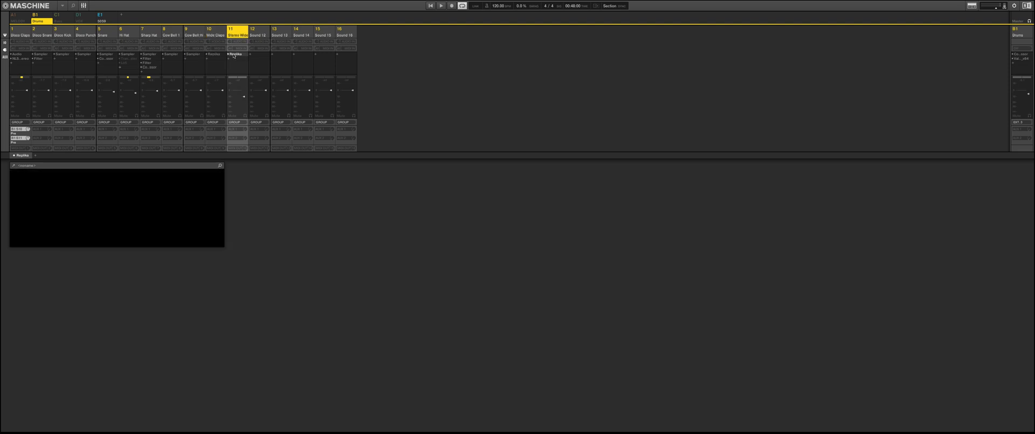
Play the Hook beat, check the Wide Claps and Stereo Wide levels in the mixer, then return to the arrangement and close Replika
{"action": "key", "text": "ctrl+m"}
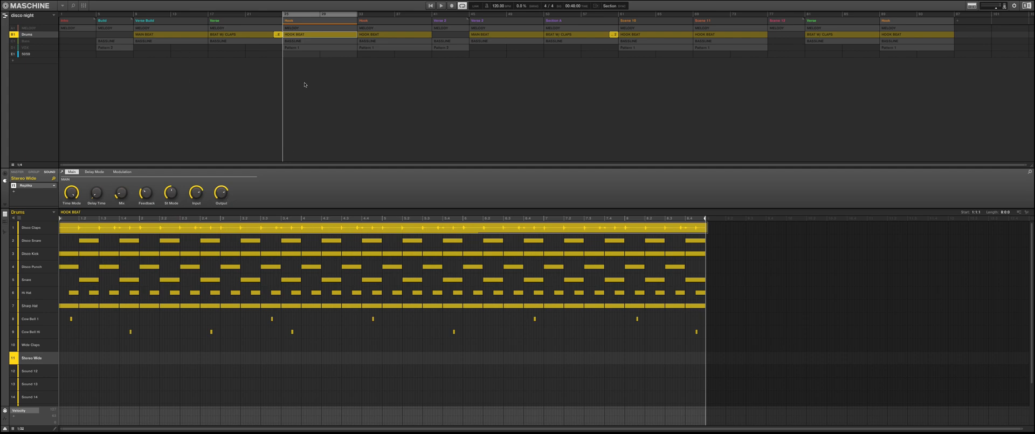
{"action": "key", "text": "space"}
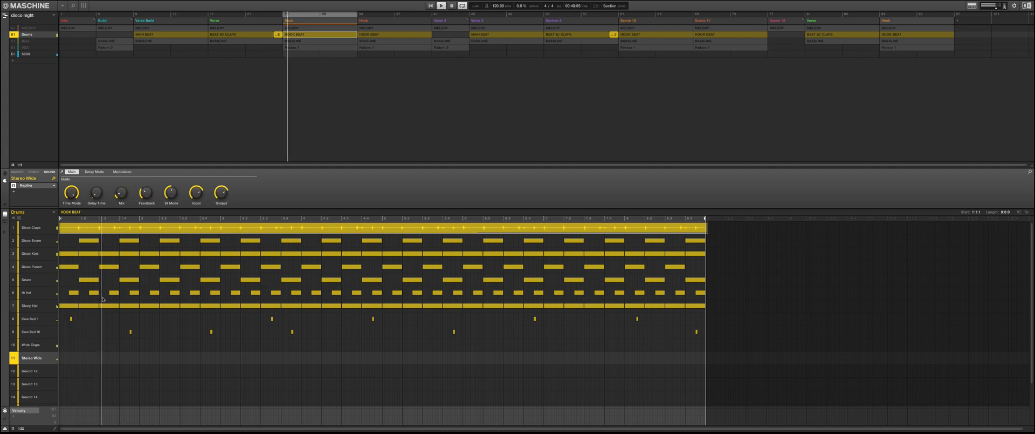
{"action": "key", "text": "ctrl+m"}
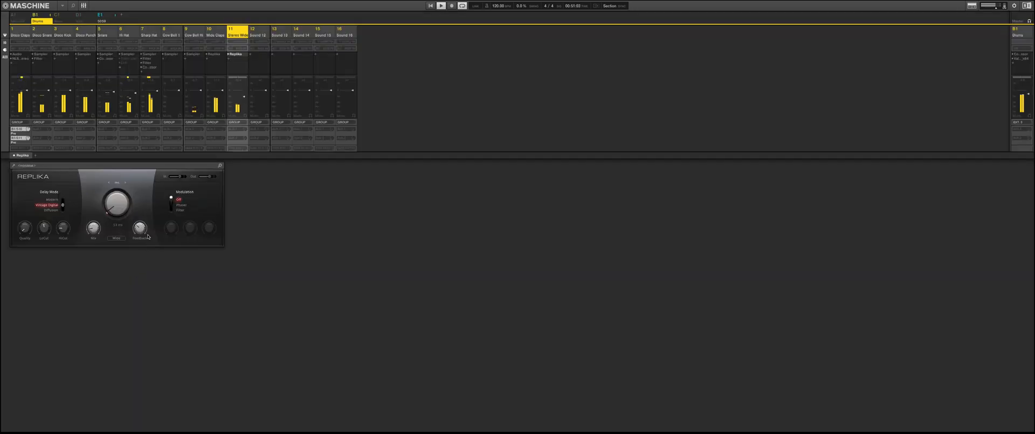
{"action": "left_click", "coordinate": [214, 54]}
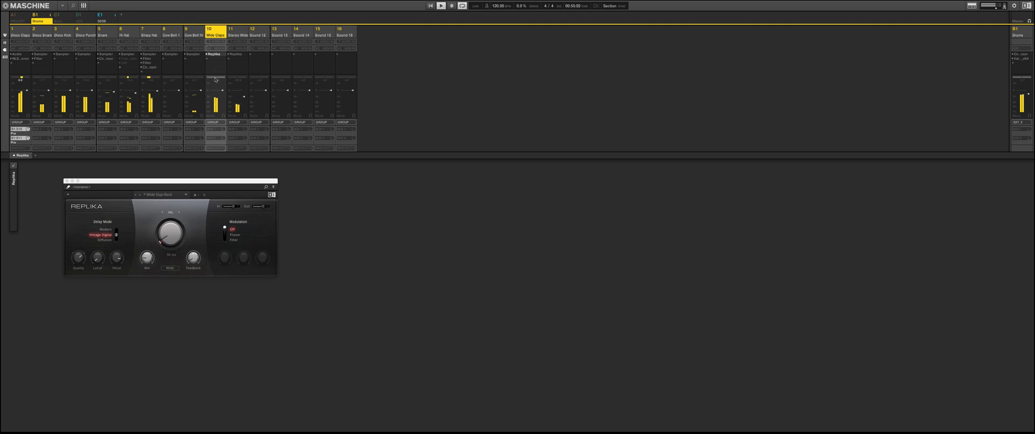
{"action": "key", "text": "ctrl+m"}
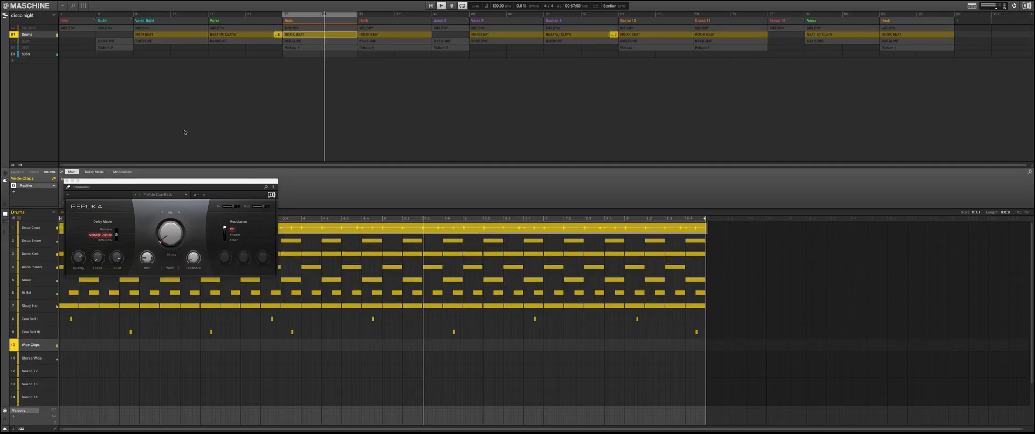
{"action": "left_click", "coordinate": [66, 181]}
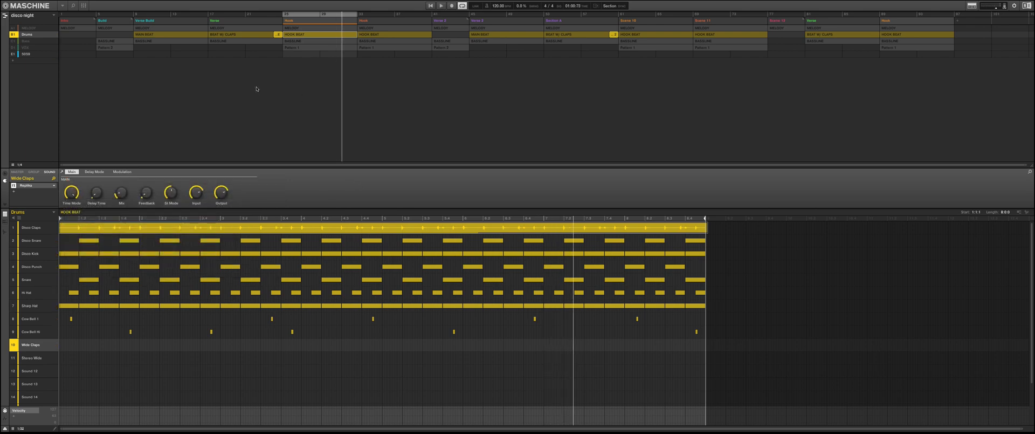
Solo the Bass group, show its bassline pattern and play it briefly in the Hook section
{"action": "left_click", "coordinate": [13, 41]}
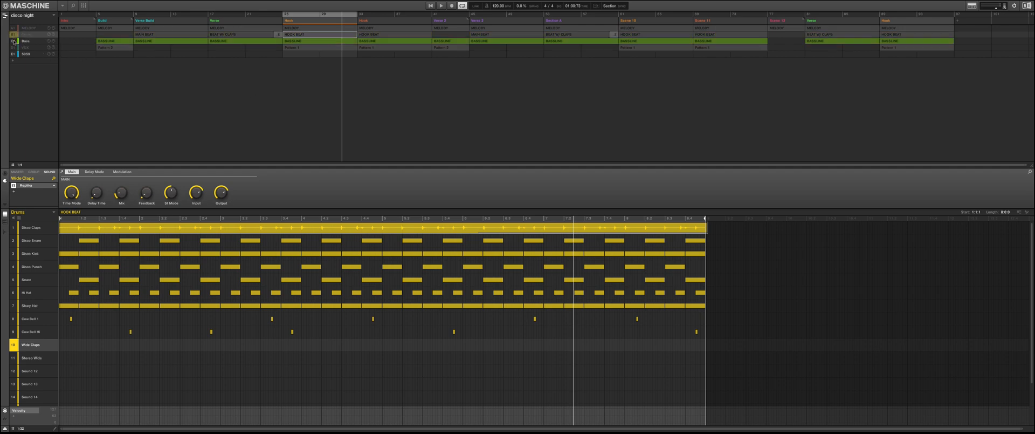
{"action": "left_click", "coordinate": [26, 42]}
{"action": "key", "text": "space"}
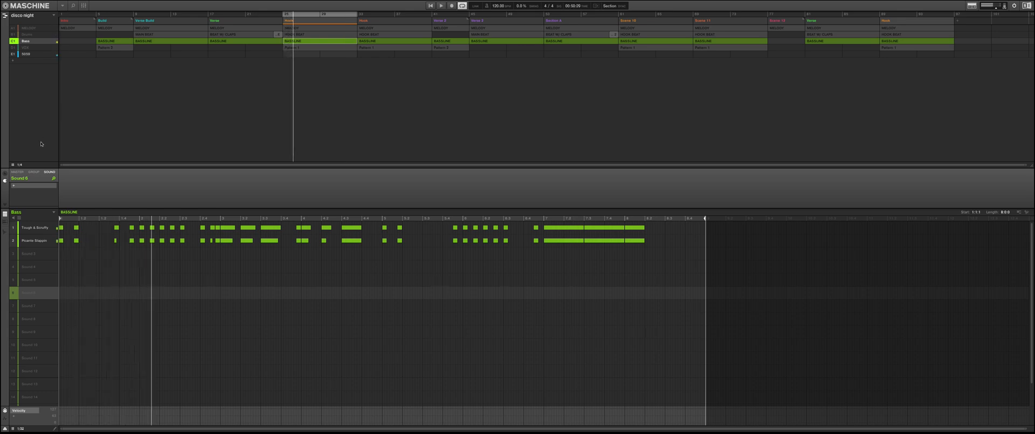
{"action": "left_click", "coordinate": [33, 171]}
{"action": "left_click", "coordinate": [48, 172]}
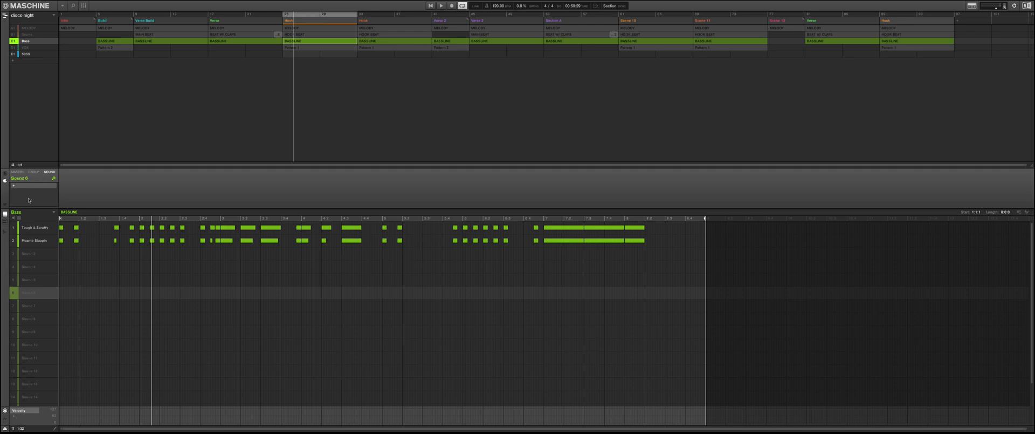
Select the Tough & Scruffy bass, audition it without the second bass sound, then bring the second sound back in
{"action": "left_click", "coordinate": [33, 227]}
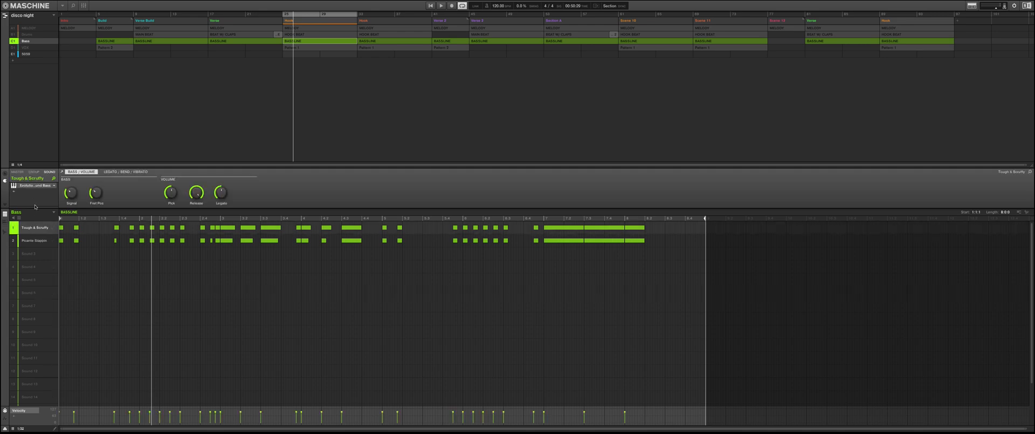
{"action": "left_click", "coordinate": [14, 241]}
{"action": "key", "text": "space"}
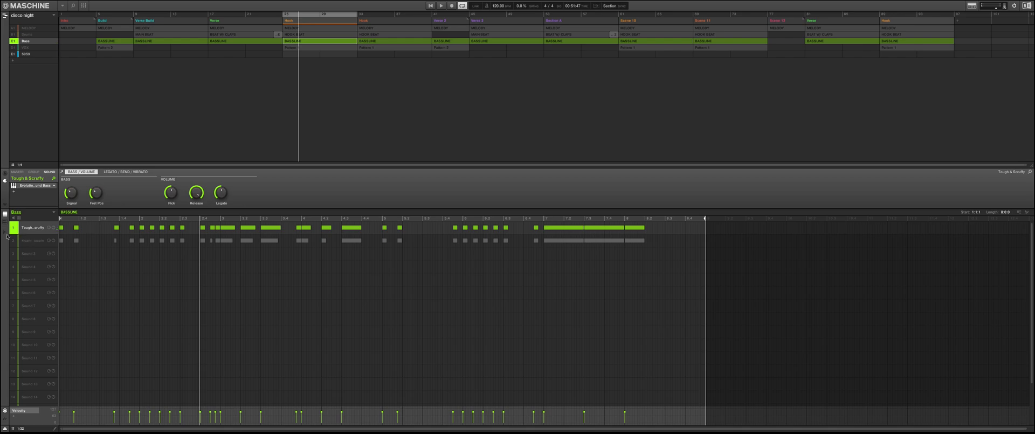
{"action": "left_click", "coordinate": [14, 237]}
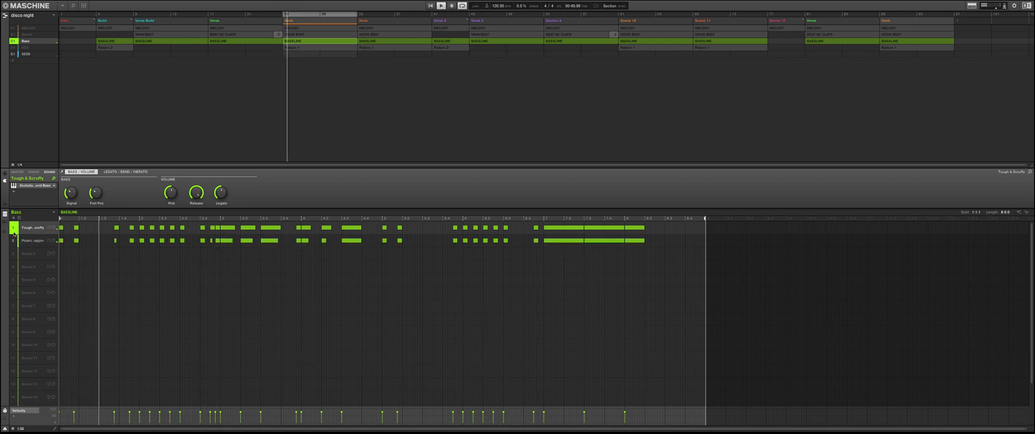
Audition the bassline without the Tough & Scruffy sound, bring it back in, then stop playback and select Picante Slappin
{"action": "left_click", "coordinate": [14, 233]}
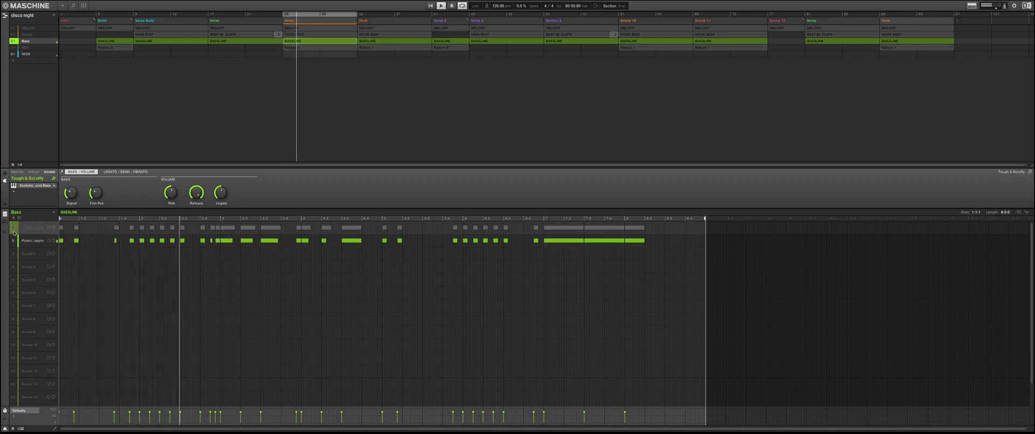
{"action": "left_click", "coordinate": [14, 233]}
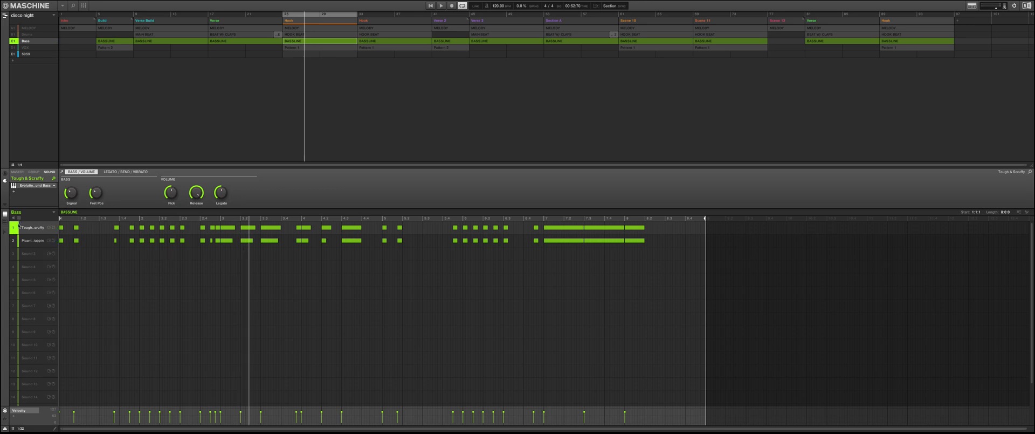
{"action": "key", "text": "space"}
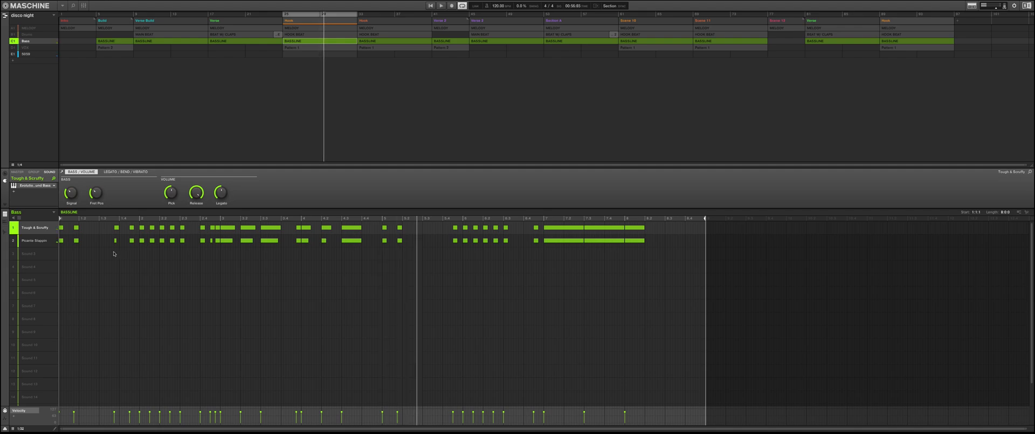
{"action": "left_click", "coordinate": [14, 240]}
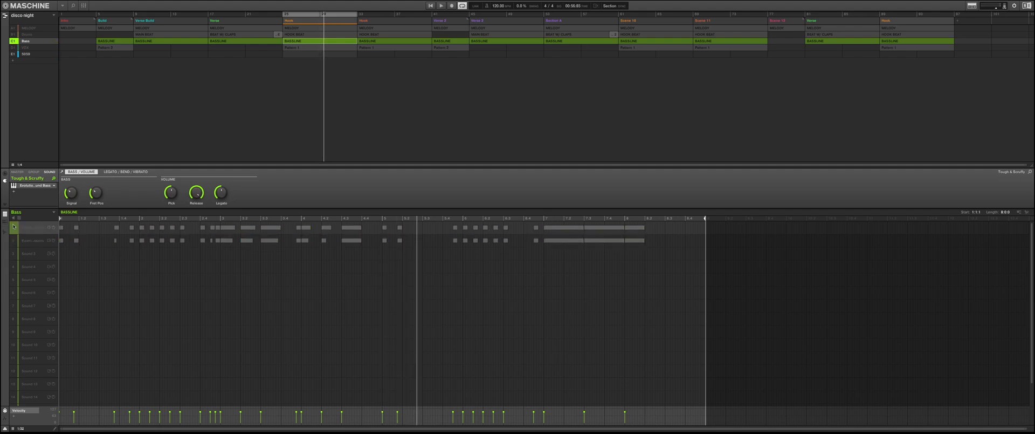
{"action": "left_click", "coordinate": [13, 241]}
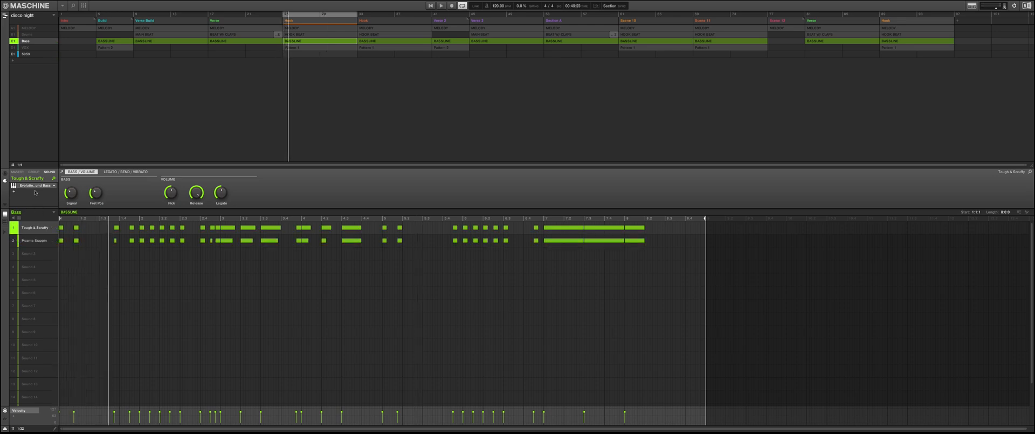
{"action": "left_click", "coordinate": [28, 243]}
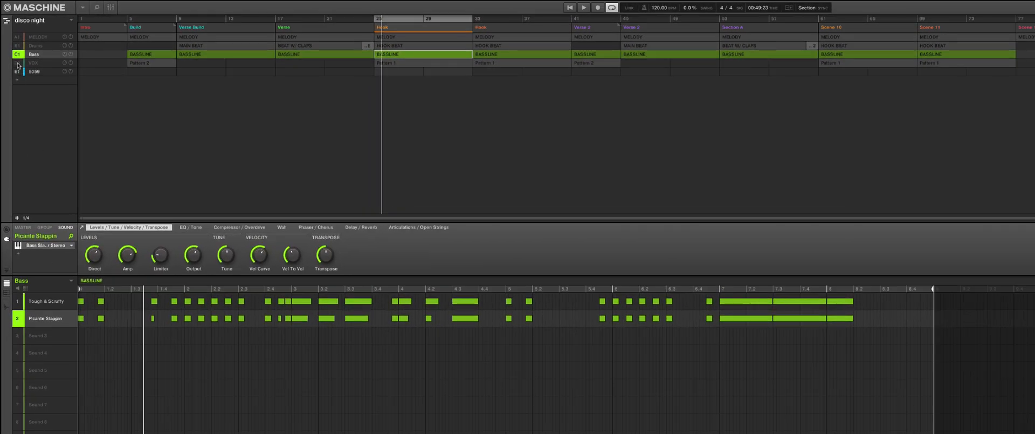
Unmute the VOX group, select its first vocal sound and play its pattern with the bass in the Hook section
{"action": "left_click", "coordinate": [33, 63]}
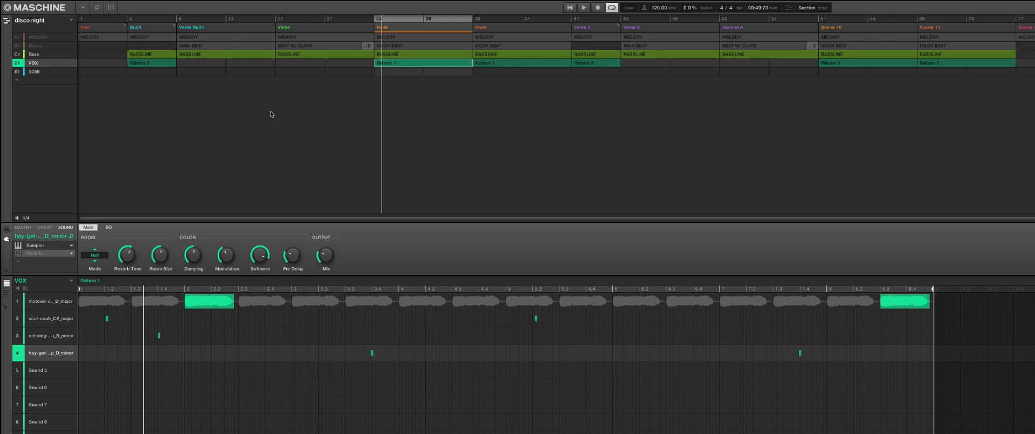
{"action": "left_click", "coordinate": [50, 301]}
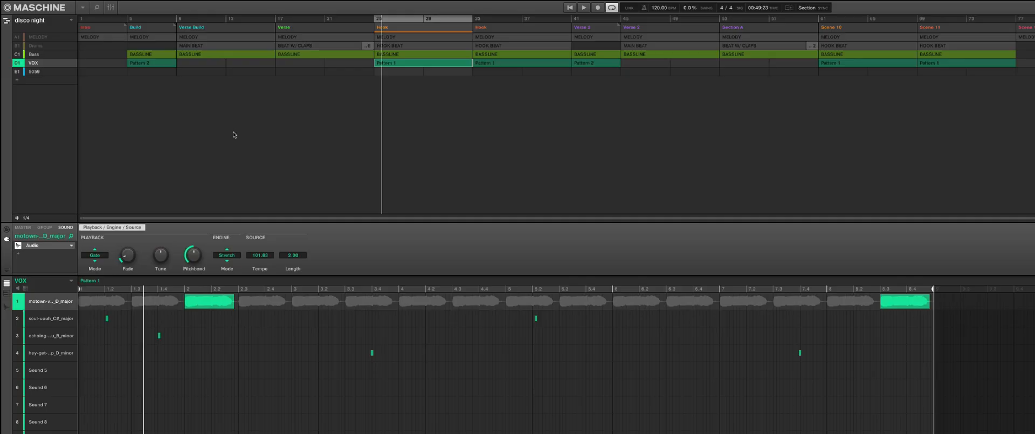
{"action": "key", "text": "space"}
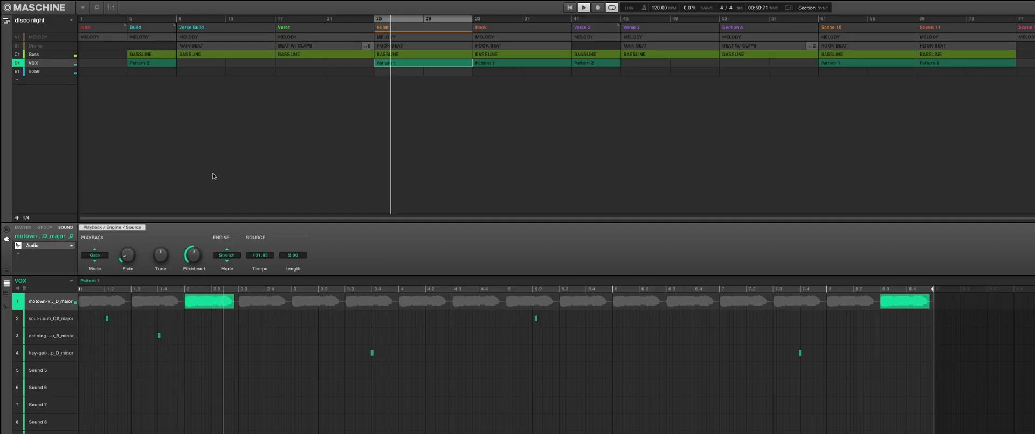
{"action": "key", "text": "space"}
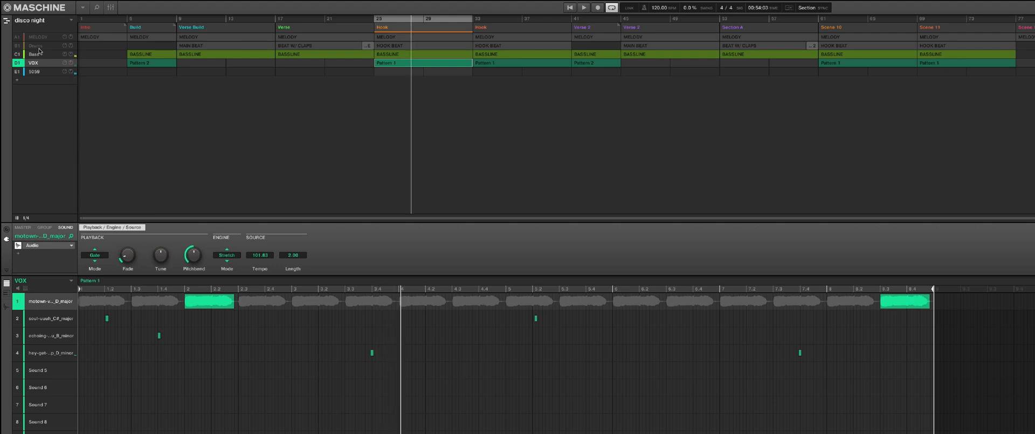
Mute the Bass group and go through the second, third and fourth VOX sounds to show their plug-ins
{"action": "left_click", "coordinate": [16, 55]}
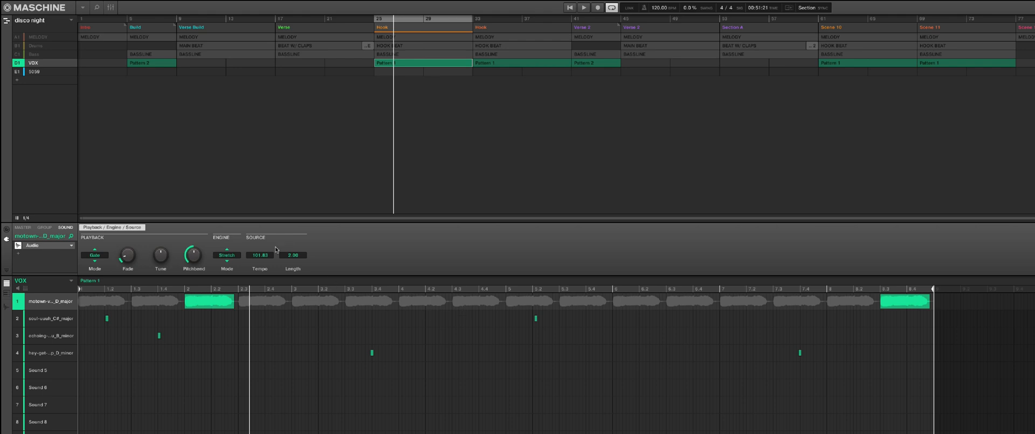
{"action": "left_click", "coordinate": [53, 320]}
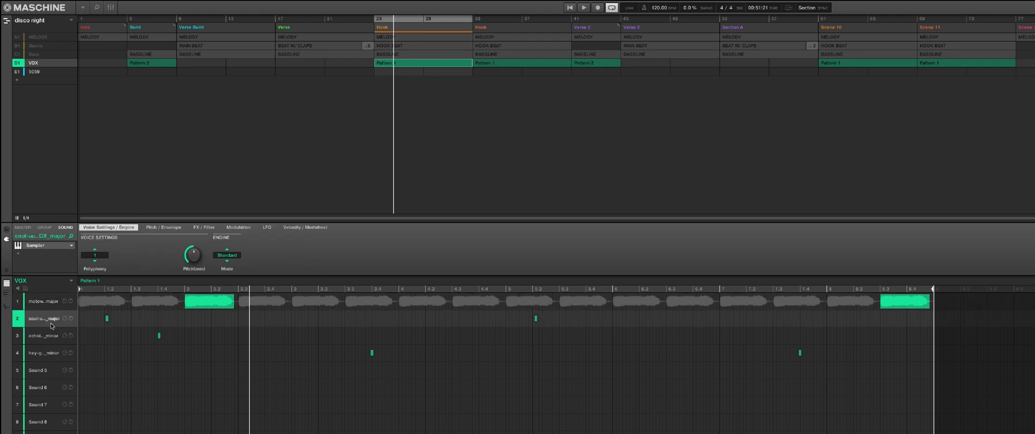
{"action": "left_click", "coordinate": [47, 337]}
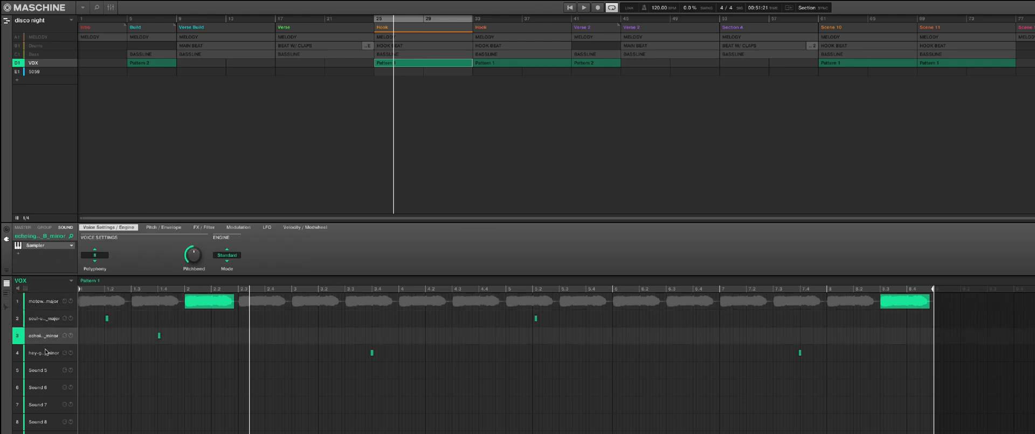
{"action": "left_click", "coordinate": [46, 356]}
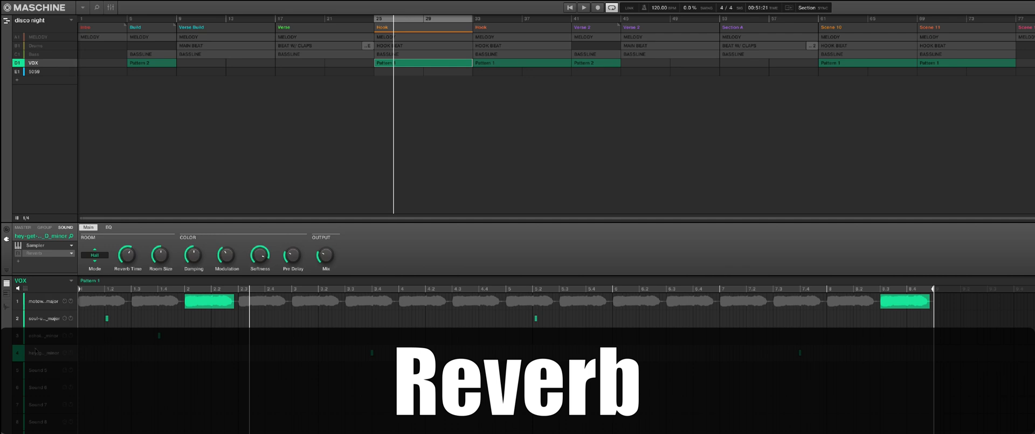
Enable Reverb on the fourth VOX sound, compare playback with it off and on, then check the VOX group's effects
{"action": "left_click", "coordinate": [18, 254]}
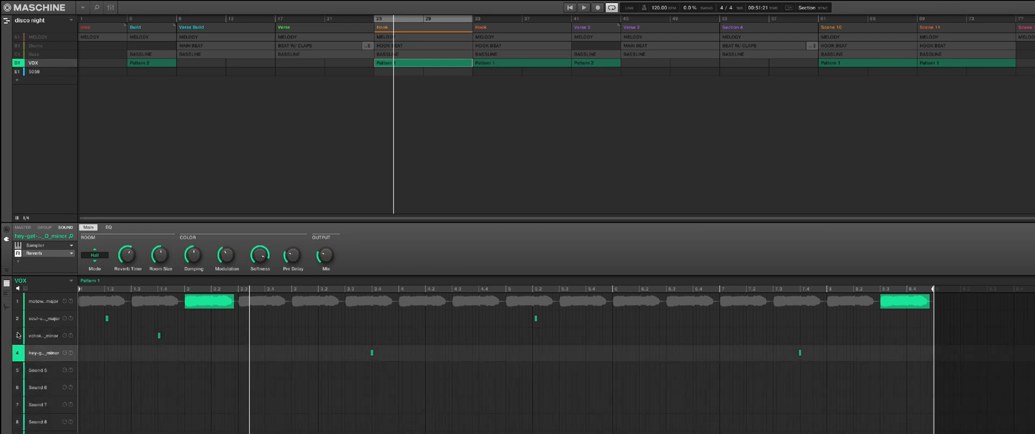
{"action": "key", "text": "space"}
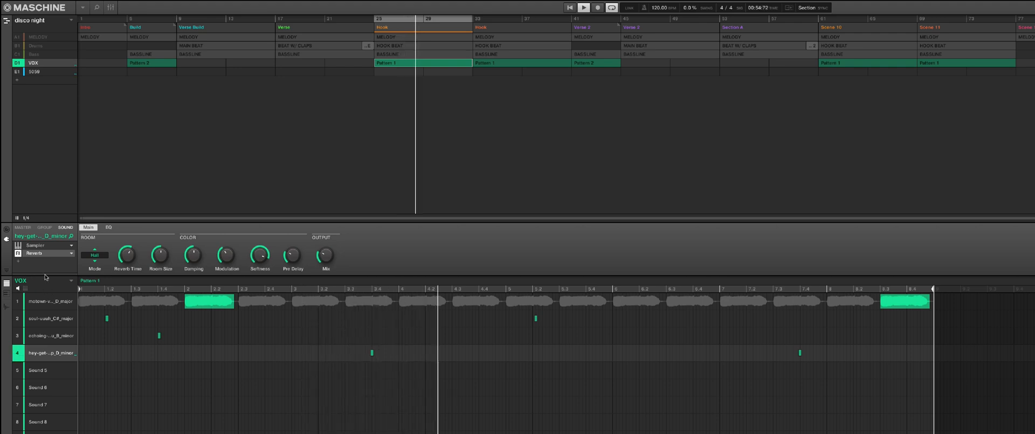
{"action": "left_click", "coordinate": [19, 254]}
{"action": "key", "text": "space"}
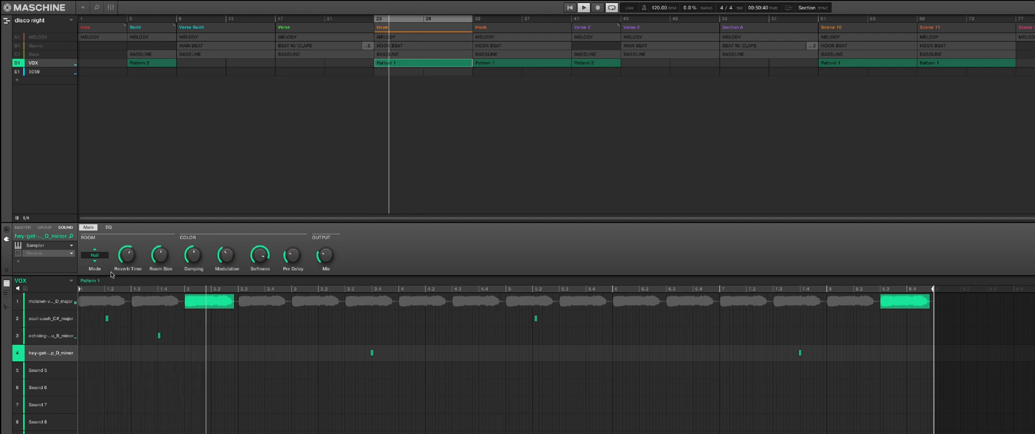
{"action": "left_click", "coordinate": [18, 253]}
{"action": "left_click", "coordinate": [47, 227]}
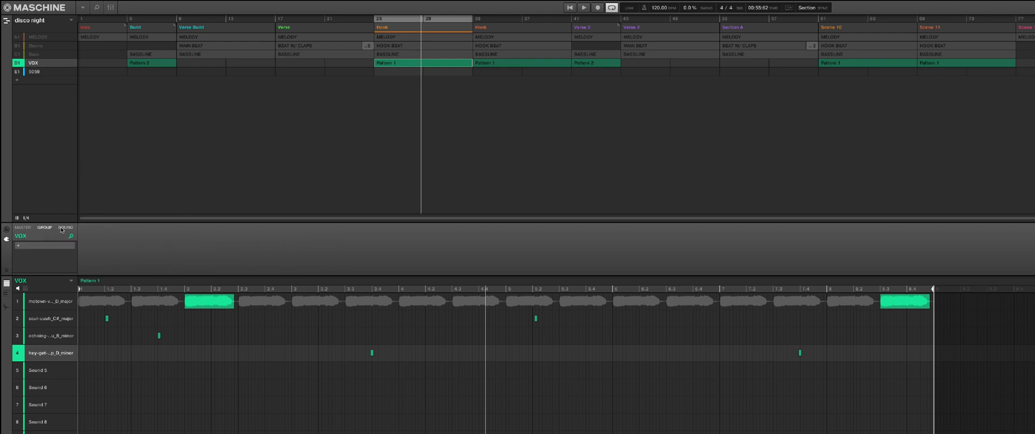
{"action": "left_click", "coordinate": [62, 228]}
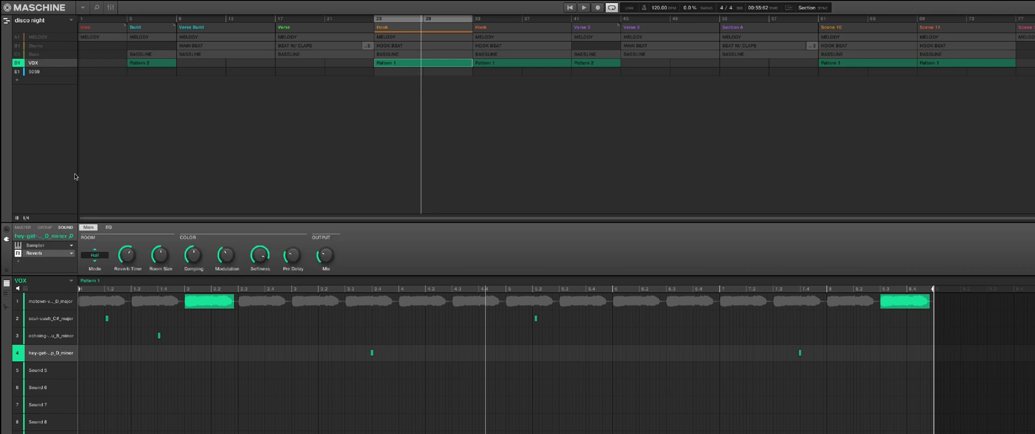
Show the 5059 group's Sound 1 and its input routing in the mixer, then return to the arrangement
{"action": "key", "text": "Tab"}
{"action": "key", "text": "Tab"}
{"action": "key", "text": "ctrl+m"}
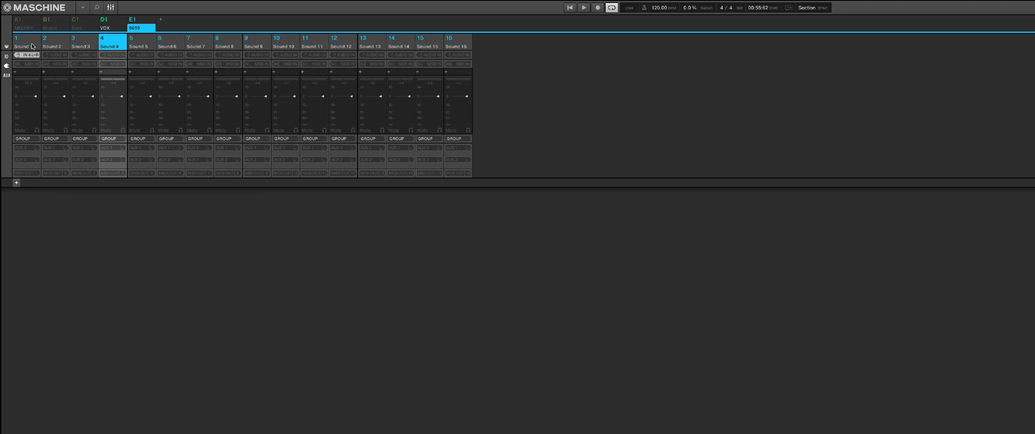
{"action": "left_click", "coordinate": [30, 44]}
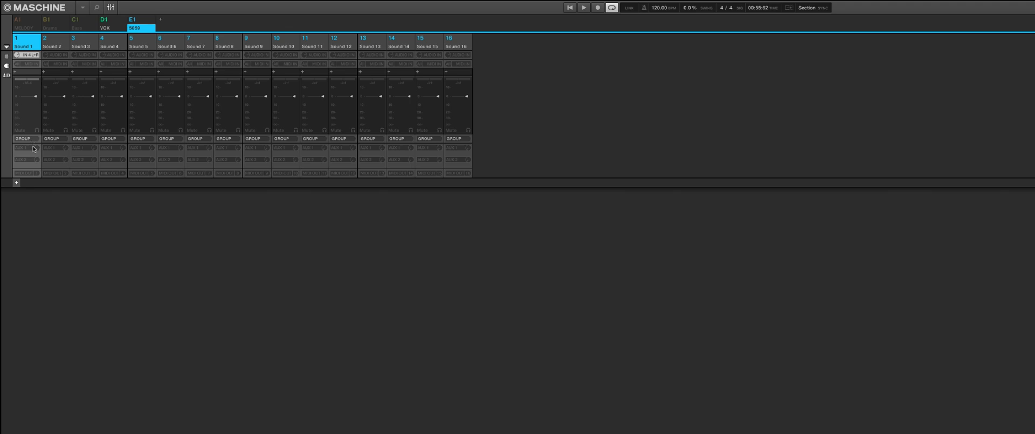
{"action": "key", "text": "ctrl+m"}
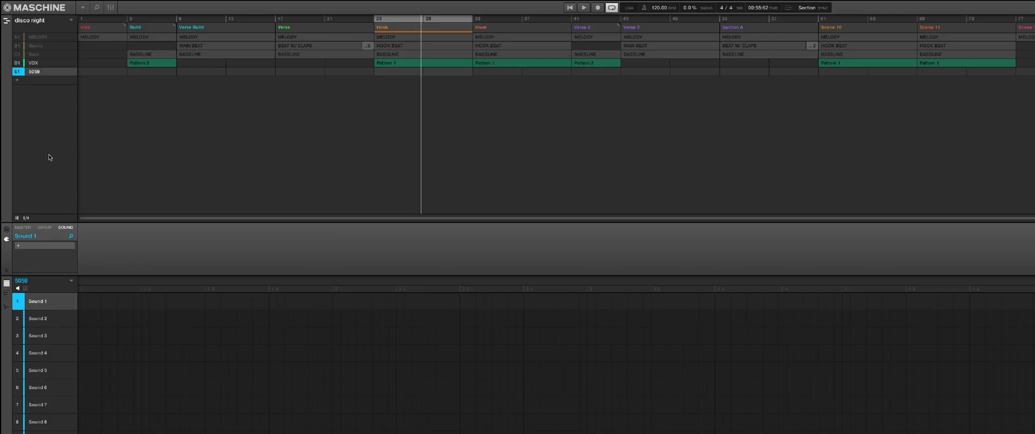
Review the master effects chain in the mixer, select the 5059 group and return to the arrangement
{"action": "left_click", "coordinate": [27, 226]}
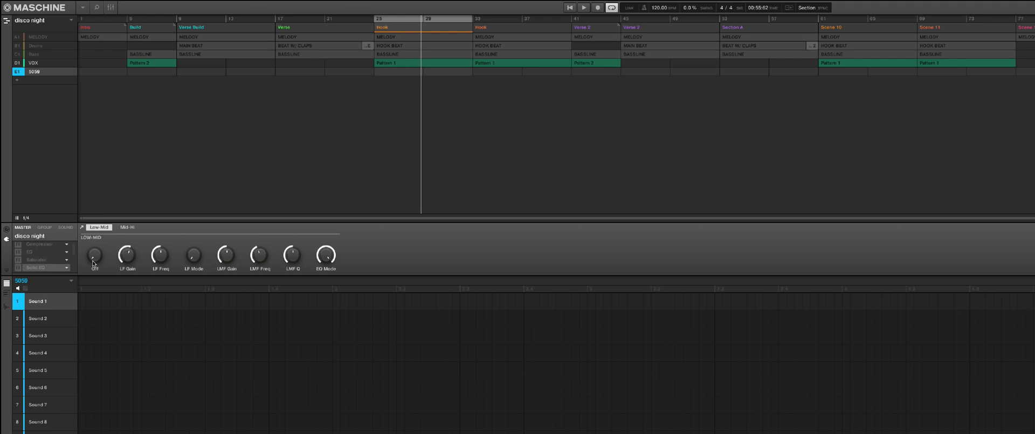
{"action": "scroll", "coordinate": [47, 259], "scroll_direction": "up", "scroll_amount": 1}
{"action": "key", "text": "Tab"}
{"action": "key", "text": "Tab"}
{"action": "key", "text": "Tab"}
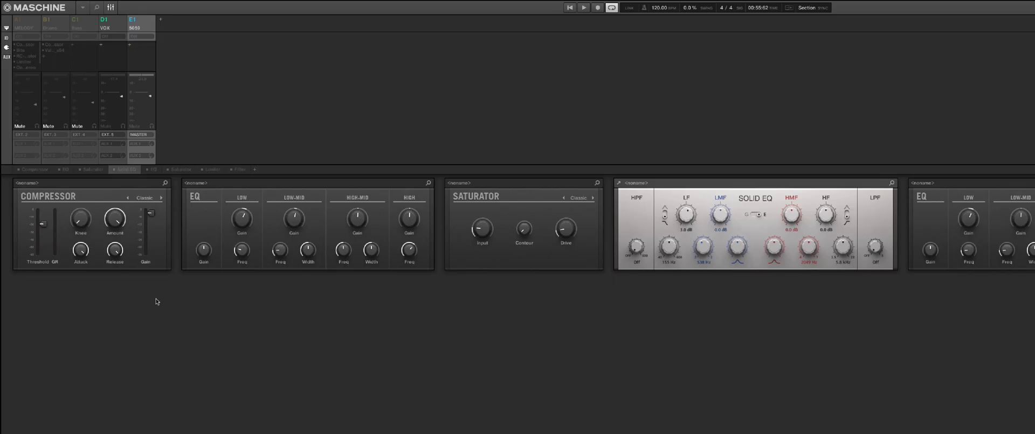
{"action": "left_click", "coordinate": [151, 31]}
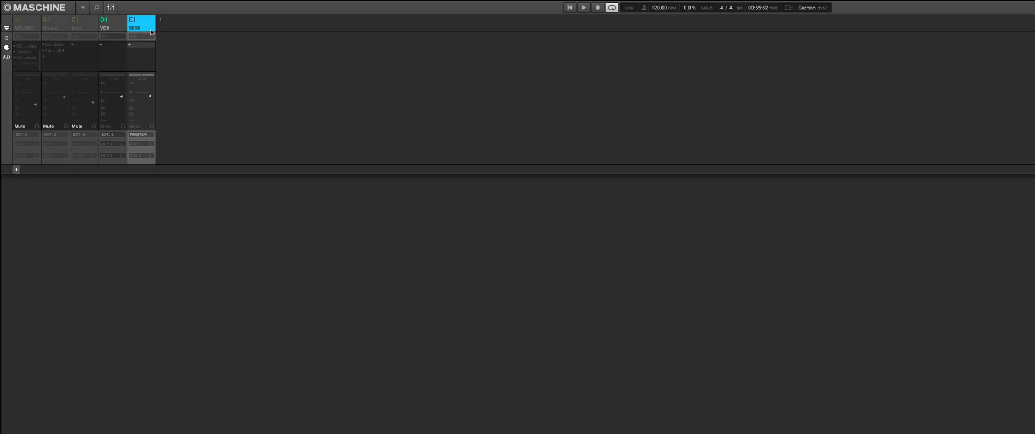
{"action": "key", "text": "Tab"}
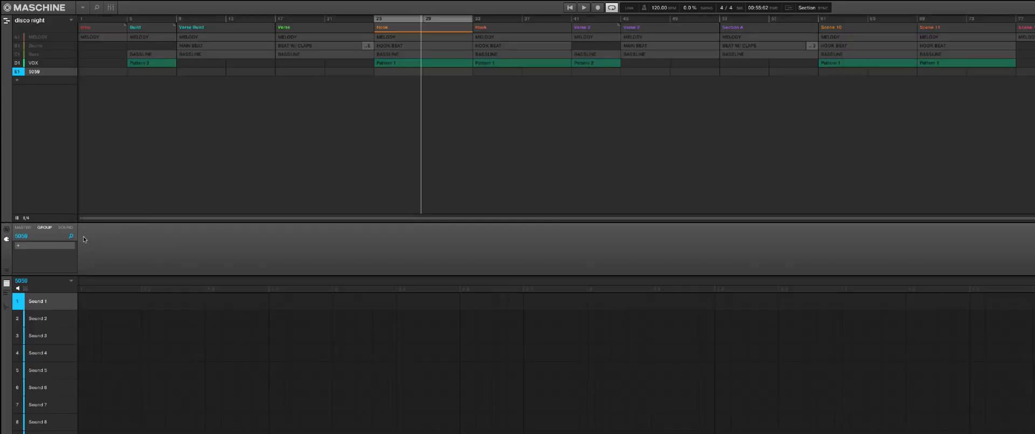
Show the master effects, unmute the MELODY, Drums and Bass groups, and play the full mix with those effects bypassed
{"action": "left_click", "coordinate": [24, 227]}
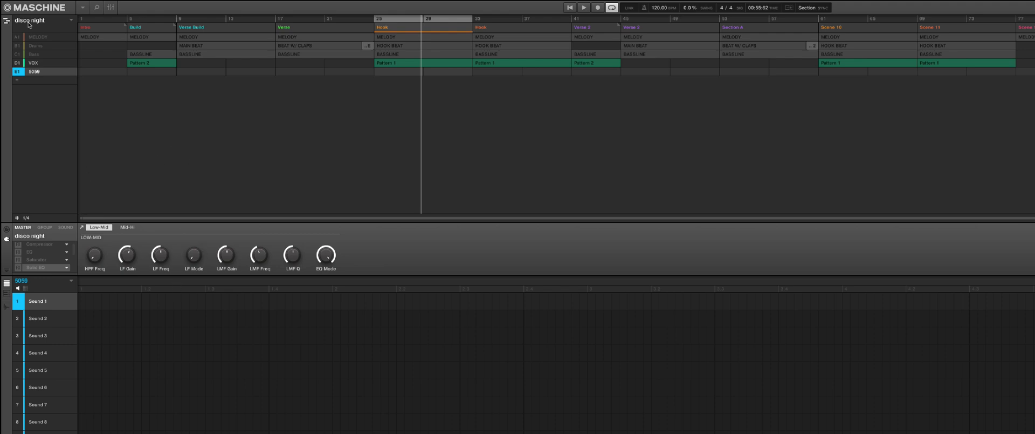
{"action": "left_click", "coordinate": [19, 39]}
{"action": "left_click", "coordinate": [19, 46]}
{"action": "left_click", "coordinate": [20, 53]}
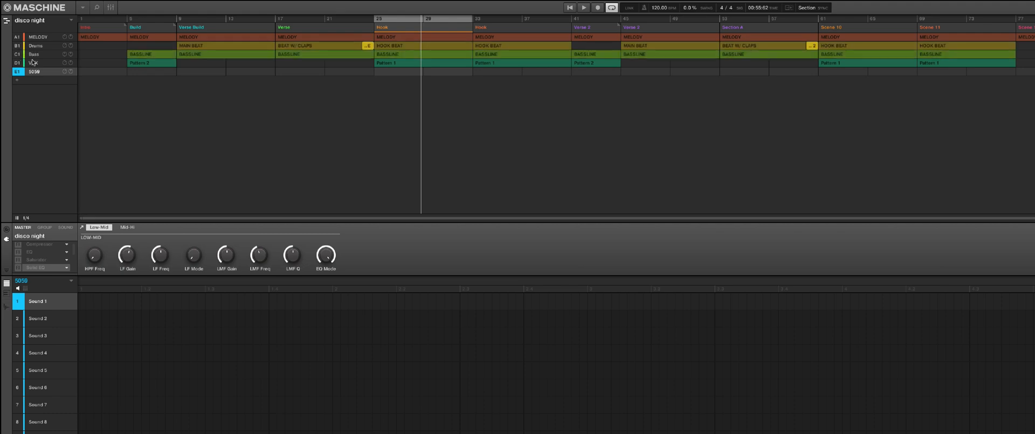
{"action": "key", "text": "space"}
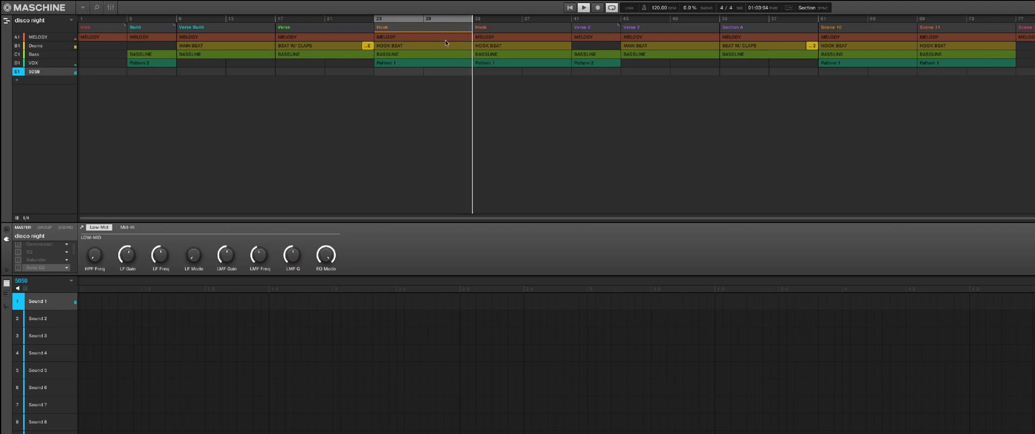
{"action": "key", "text": "space"}
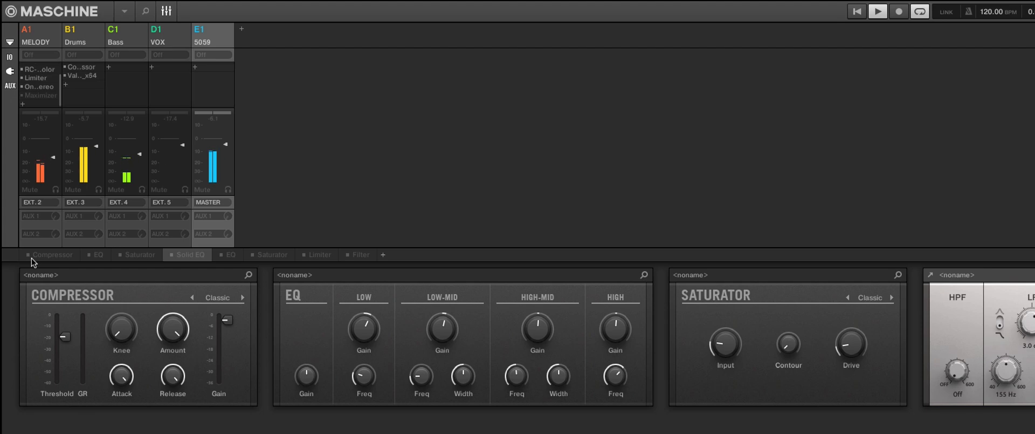
Turn on the master Compressor and play the mix to hear its effect
{"action": "left_click", "coordinate": [31, 258]}
{"action": "key", "text": "space"}
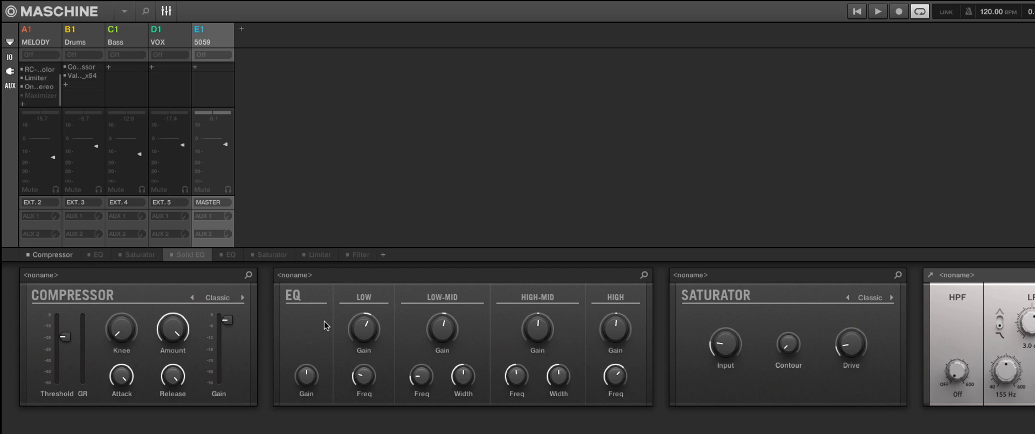
{"action": "key", "text": "space"}
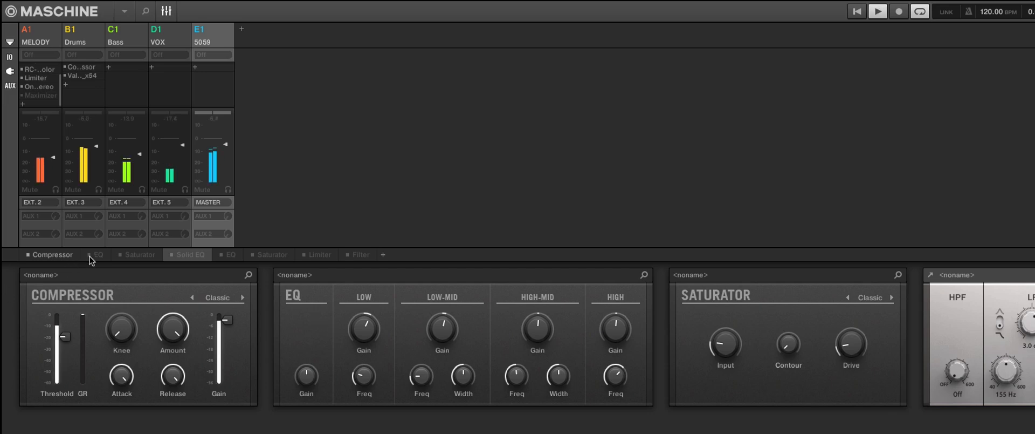
{"action": "key", "text": "space"}
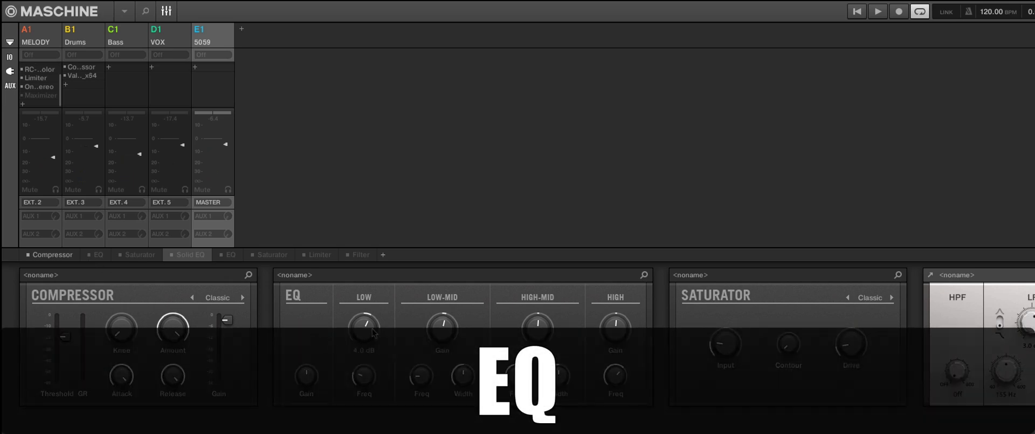
Inspect the Low and Low-Mid settings of the first master EQ, then turn it on while the mix plays
{"action": "mouse_move", "coordinate": [370, 381]}
{"action": "mouse_move", "coordinate": [447, 336]}
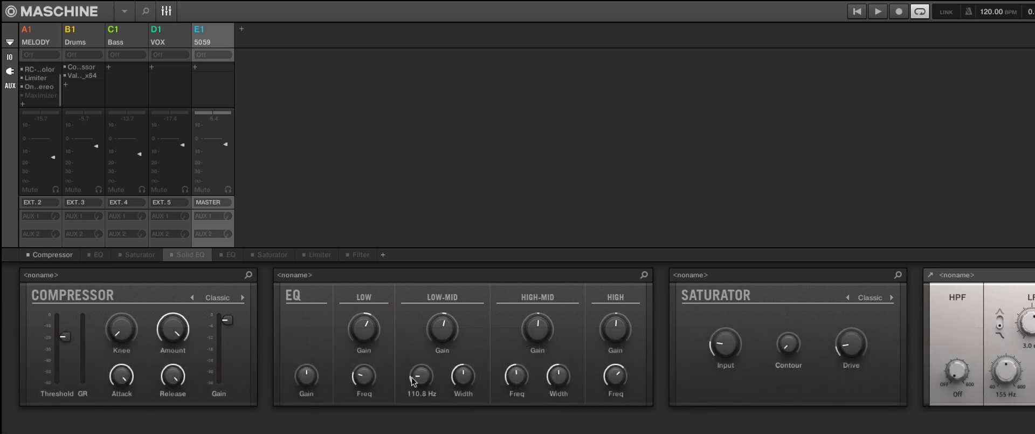
{"action": "mouse_move", "coordinate": [423, 374]}
{"action": "mouse_move", "coordinate": [336, 323]}
{"action": "key", "text": "space"}
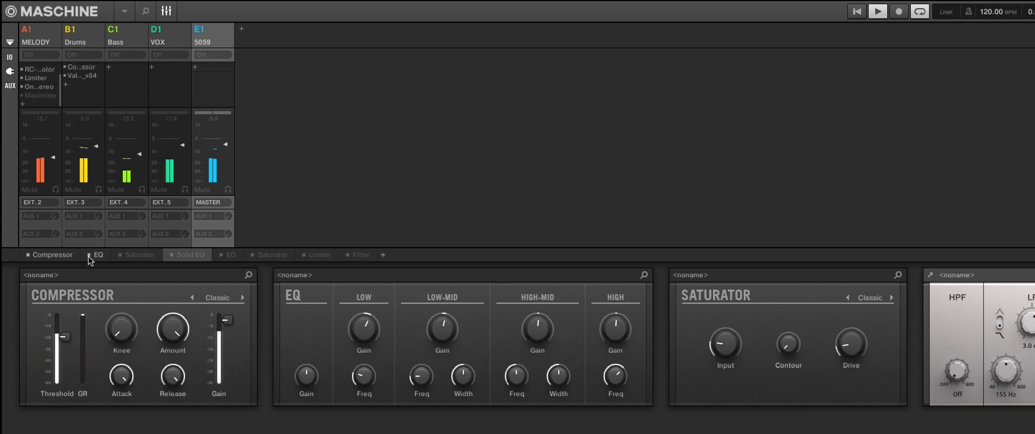
Compare the mix with the first master EQ bypassed and active during playback, leaving the EQ on and playback stopped
{"action": "key", "text": "space"}
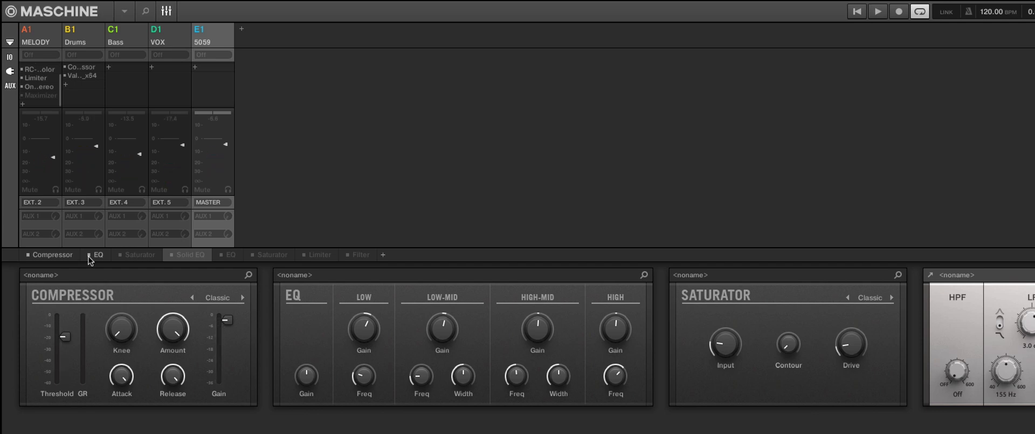
{"action": "left_click", "coordinate": [89, 256]}
{"action": "key", "text": "space"}
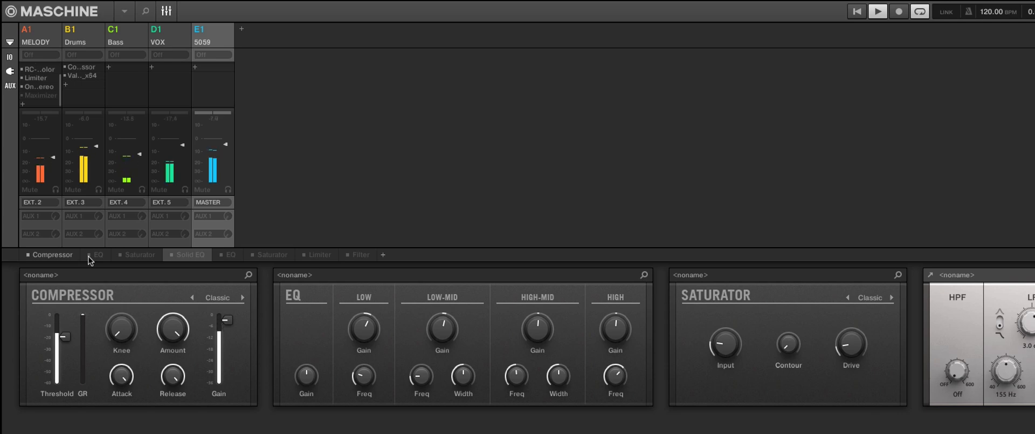
{"action": "left_click", "coordinate": [89, 257]}
{"action": "left_click", "coordinate": [88, 256]}
{"action": "left_click", "coordinate": [88, 256]}
{"action": "key", "text": "space"}
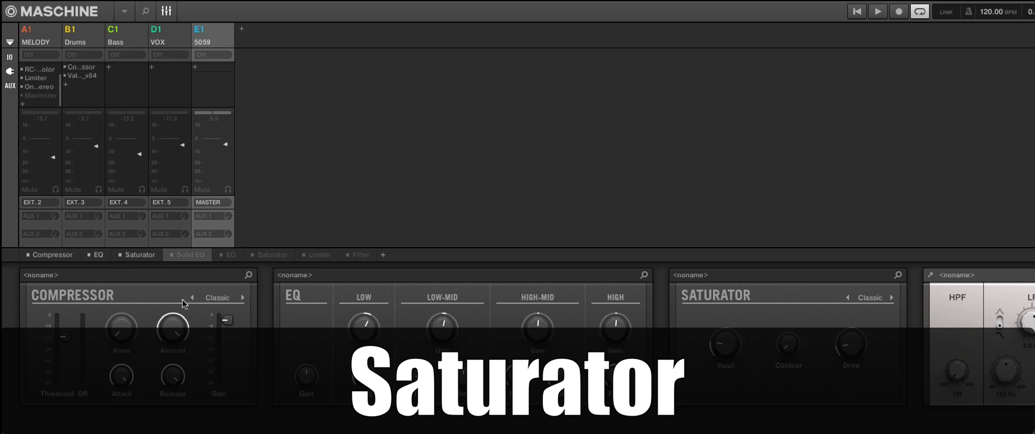
Select the first master Saturator and play the mix while toggling the effect, stopping playback with it bypassed
{"action": "key", "text": "space"}
{"action": "key", "text": "space"}
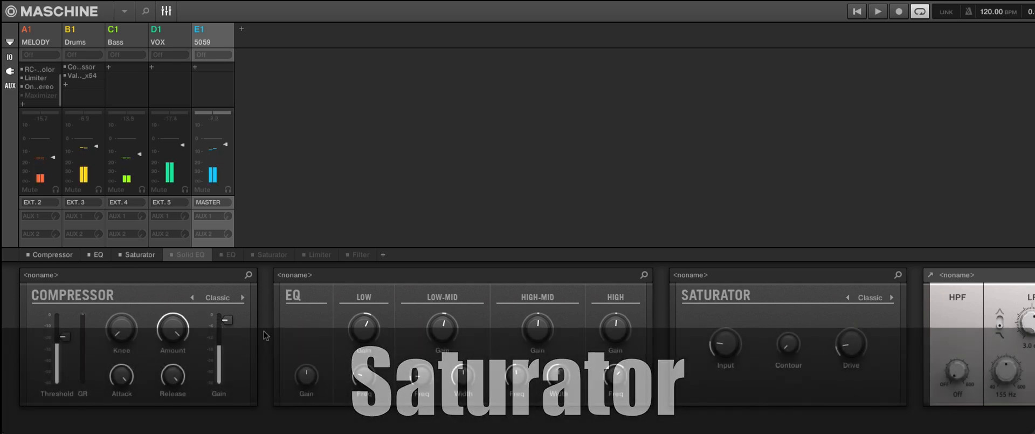
{"action": "left_click", "coordinate": [141, 251]}
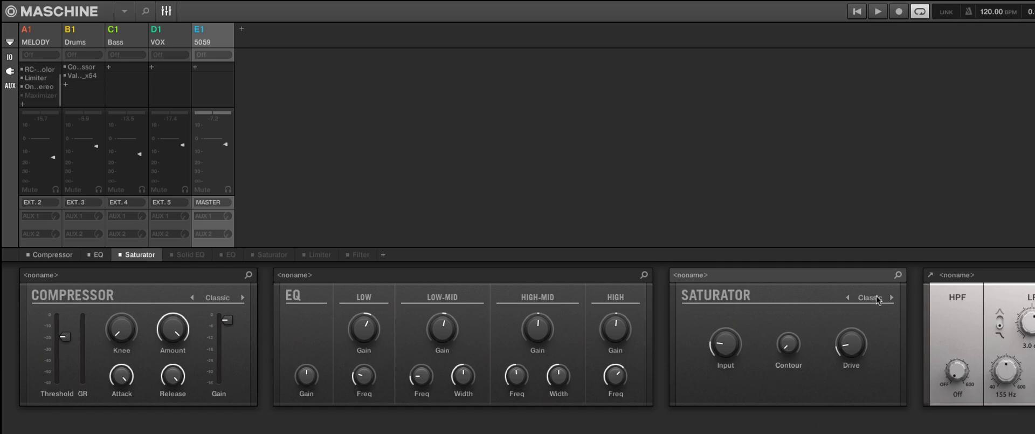
{"action": "key", "text": "space"}
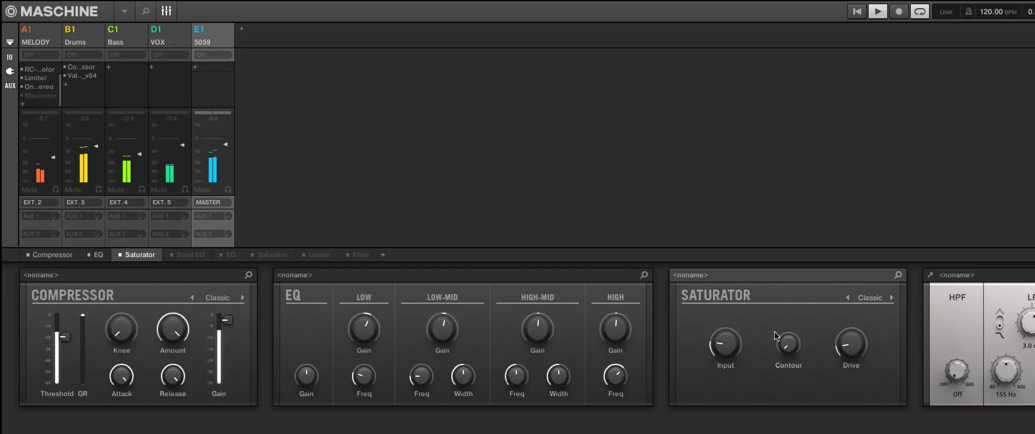
{"action": "mouse_move", "coordinate": [730, 343]}
{"action": "left_click", "coordinate": [118, 254]}
{"action": "left_click", "coordinate": [118, 254]}
{"action": "key", "text": "space"}
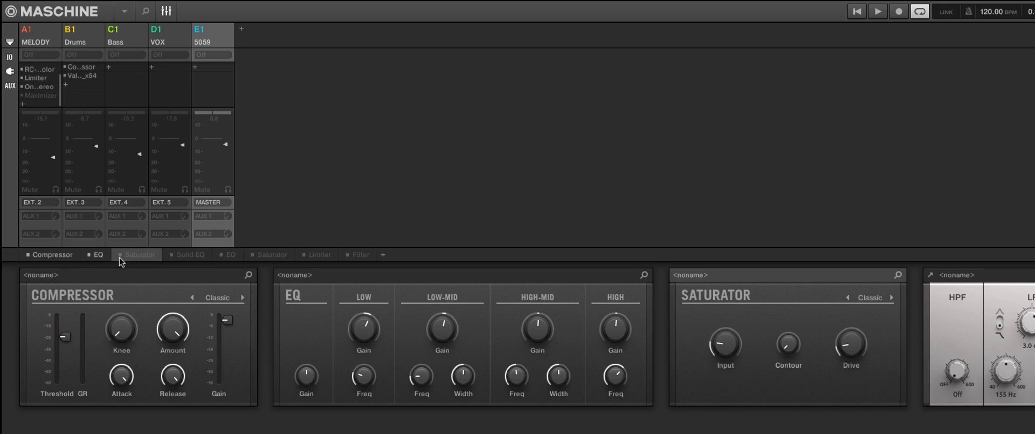
Replay the mix to compare the first master Saturator on and bypassed, stop playback and leave the effect turned on
{"action": "key", "text": "space"}
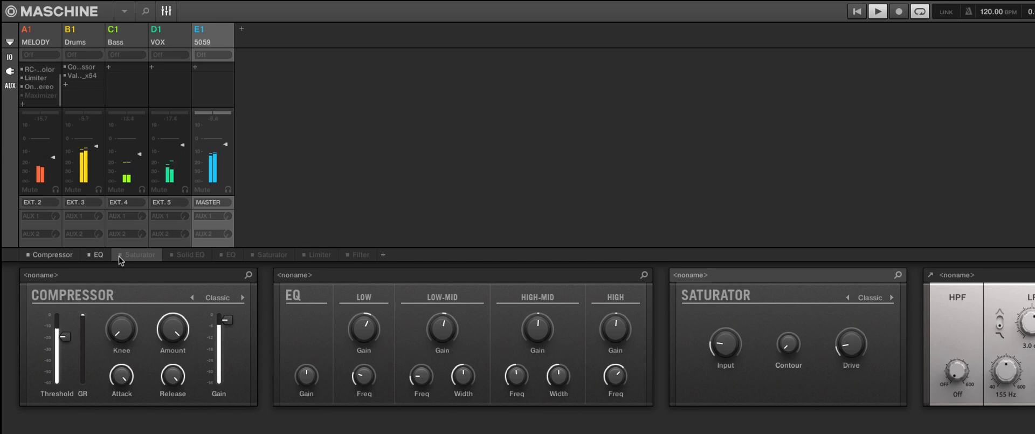
{"action": "left_click", "coordinate": [119, 255]}
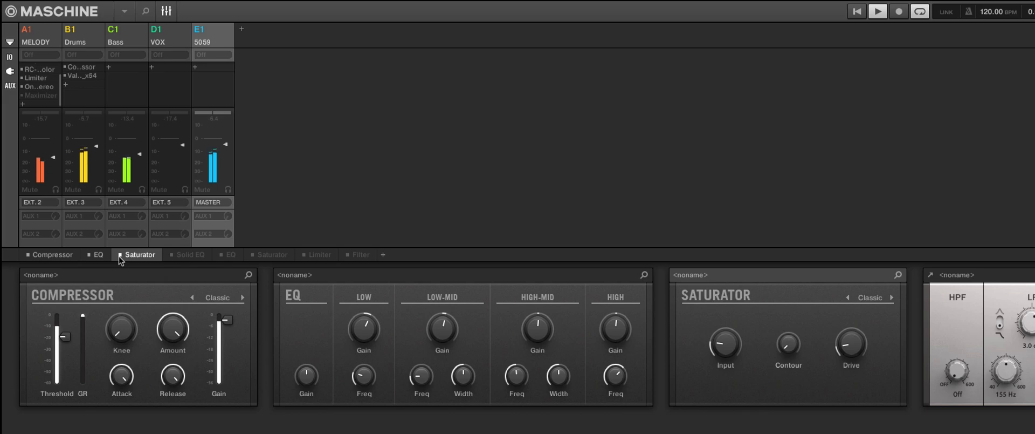
{"action": "left_click", "coordinate": [119, 256]}
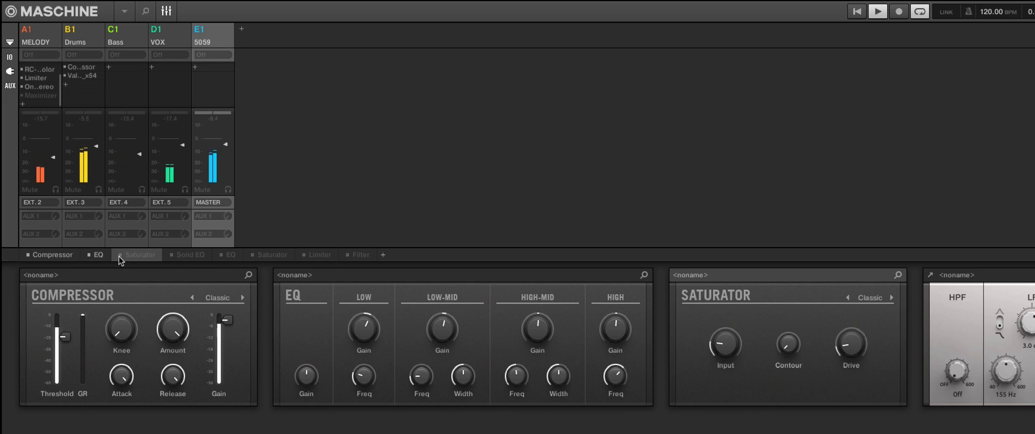
{"action": "key", "text": "space"}
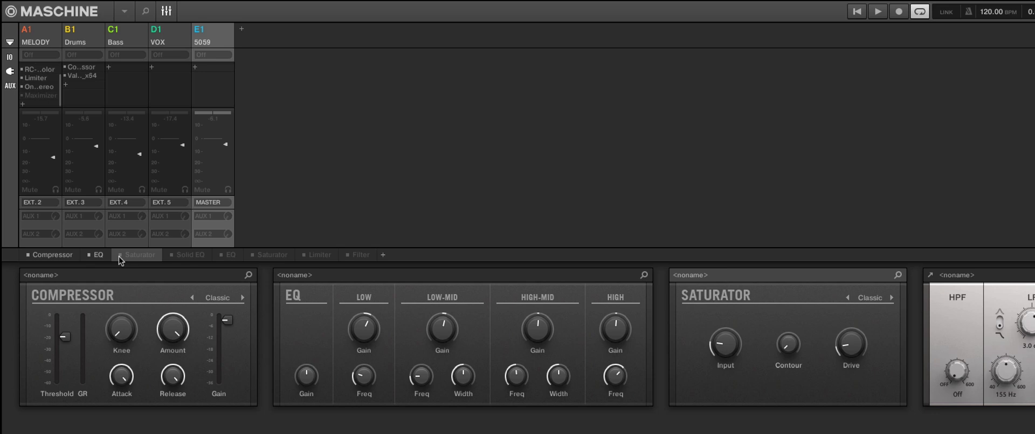
{"action": "left_click", "coordinate": [119, 256]}
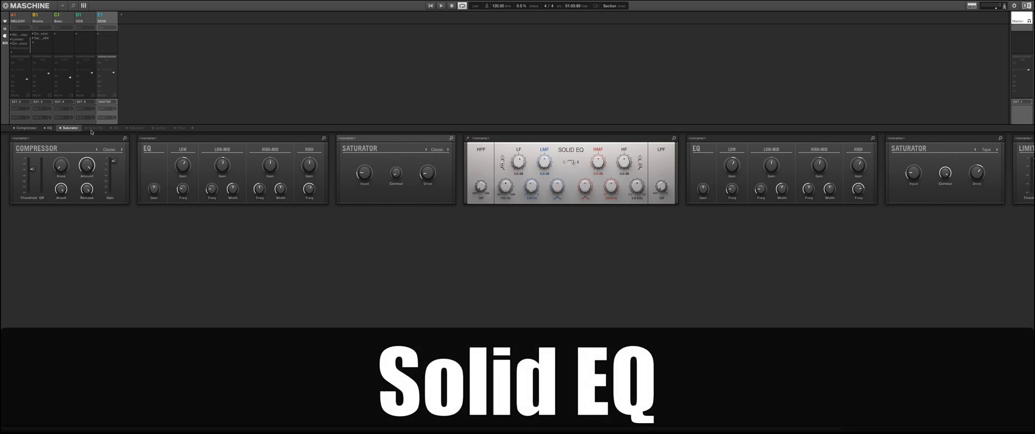
Select the Solid EQ in the master chain, turn it on and play the mix to hear its effect
{"action": "left_click", "coordinate": [92, 128]}
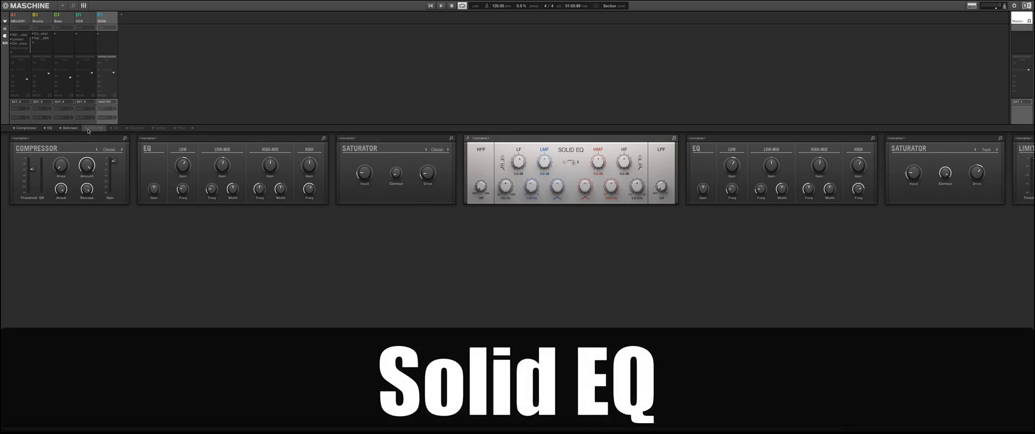
{"action": "left_click", "coordinate": [86, 128]}
{"action": "key", "text": "space"}
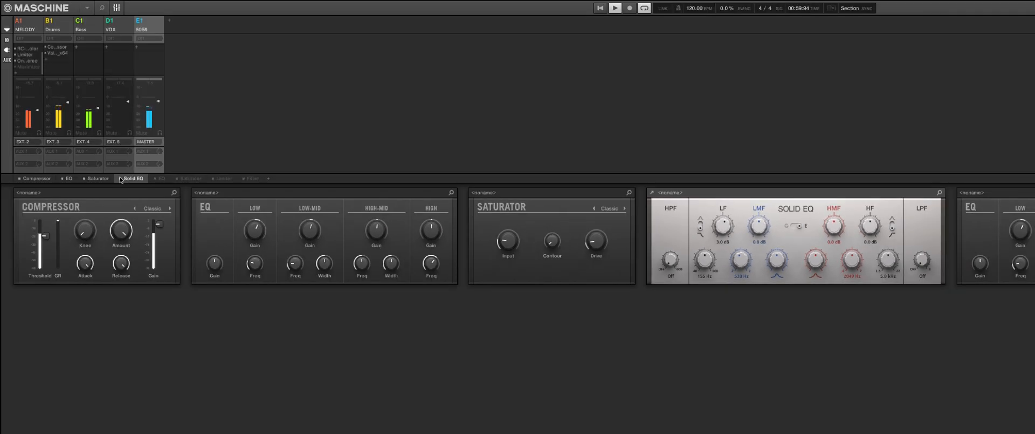
{"action": "key", "text": "space"}
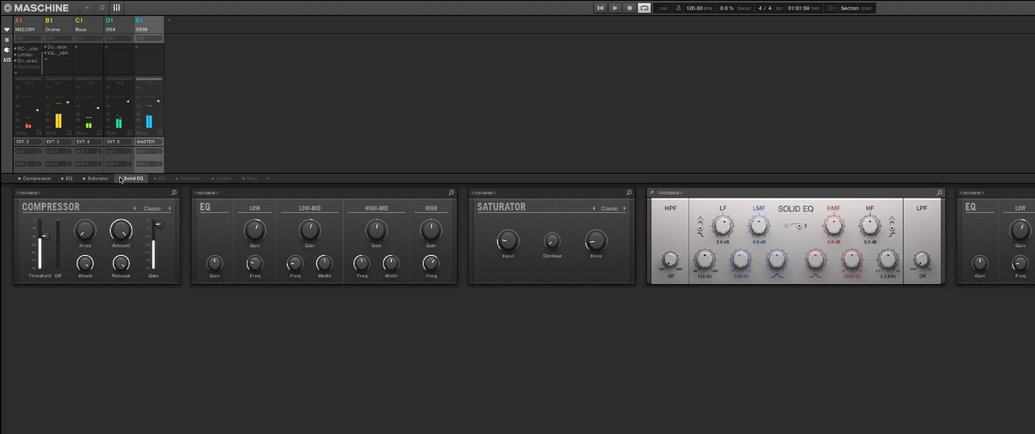
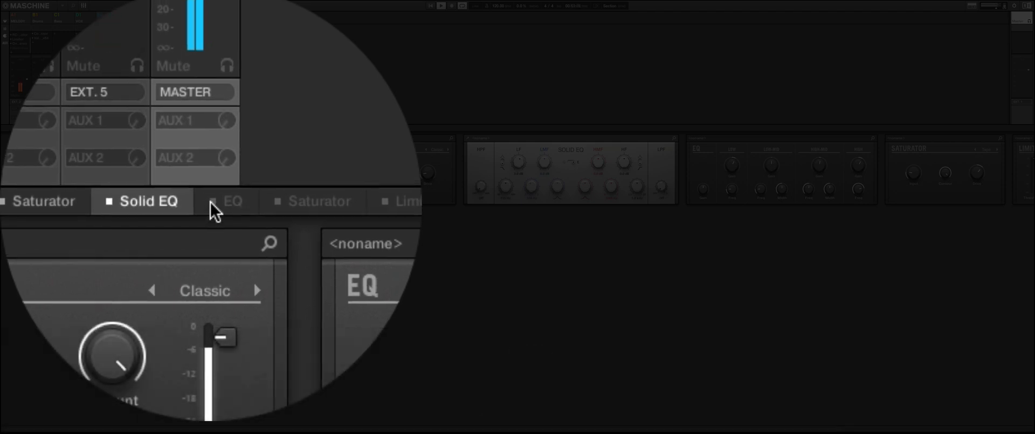
Turn on the second master EQ during playback, comparing the mix with it active and bypassed
{"action": "left_click", "coordinate": [211, 202]}
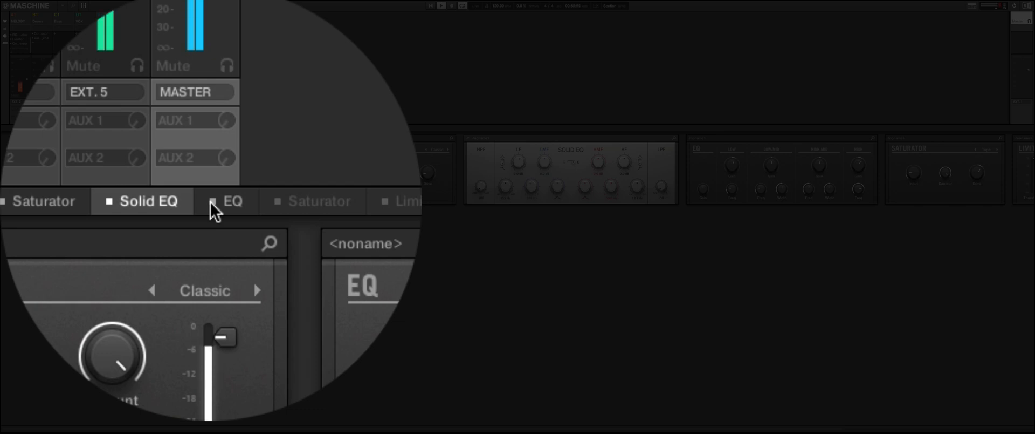
{"action": "left_click", "coordinate": [212, 201]}
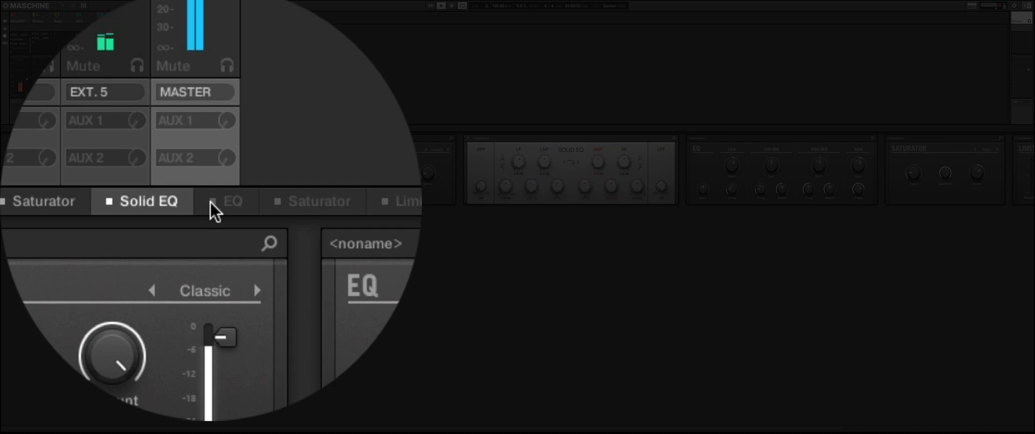
{"action": "left_click", "coordinate": [212, 201]}
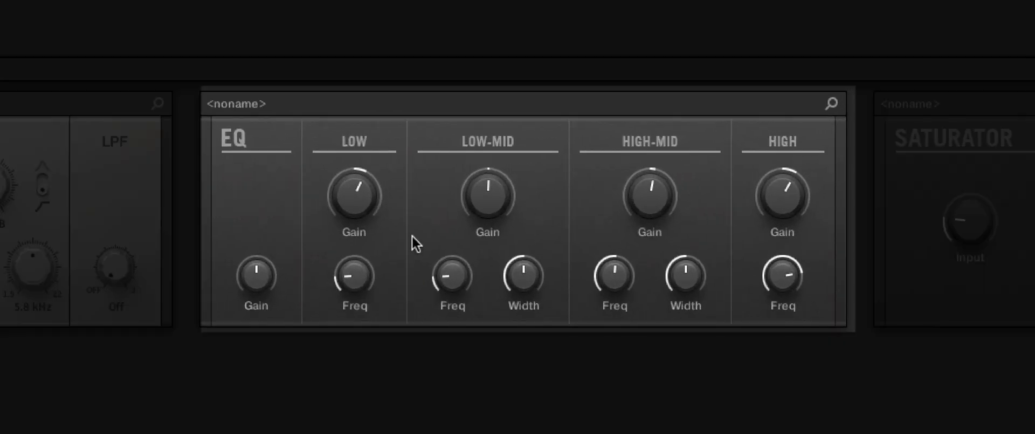
Inspect the Low gain and frequency and the High-Mid gain, frequency and width settings of the second master EQ
{"action": "mouse_move", "coordinate": [365, 209]}
{"action": "mouse_move", "coordinate": [356, 272]}
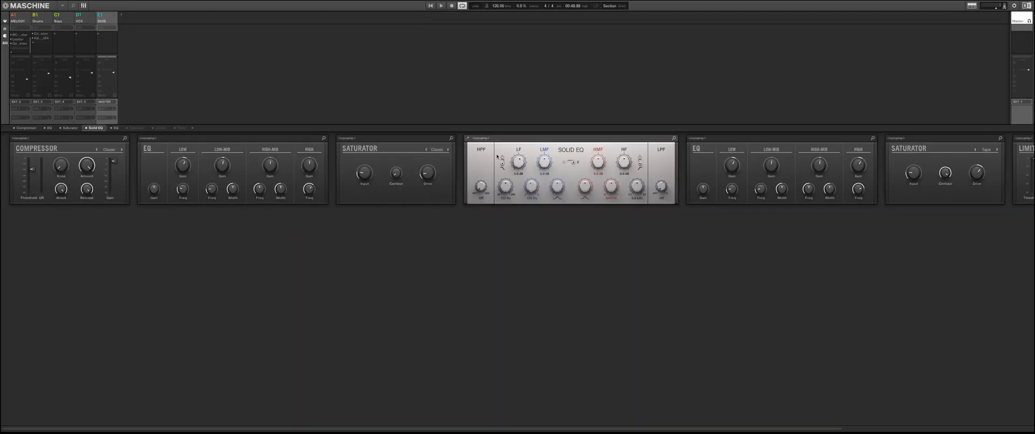
{"action": "mouse_move", "coordinate": [186, 185]}
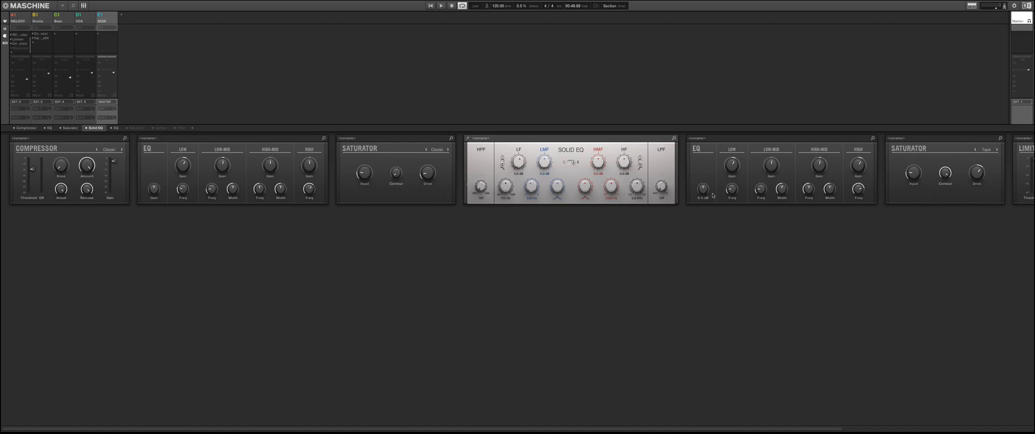
{"action": "mouse_move", "coordinate": [732, 192]}
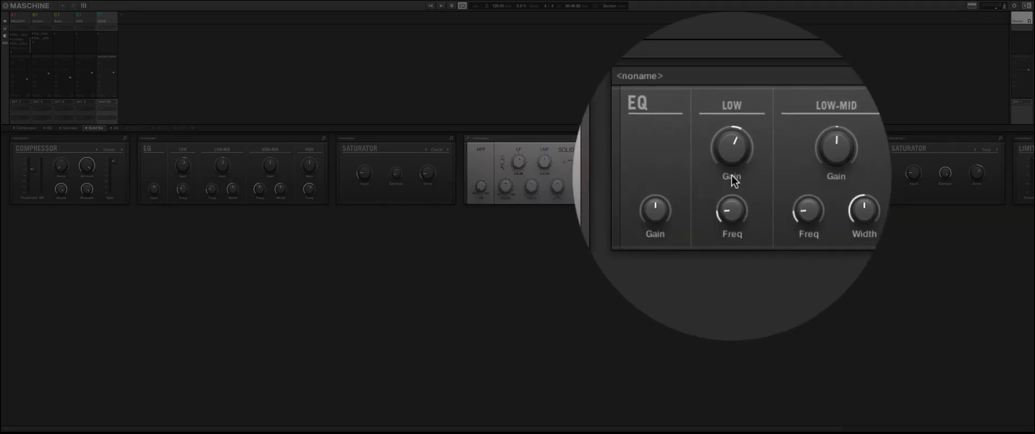
{"action": "mouse_move", "coordinate": [734, 129]}
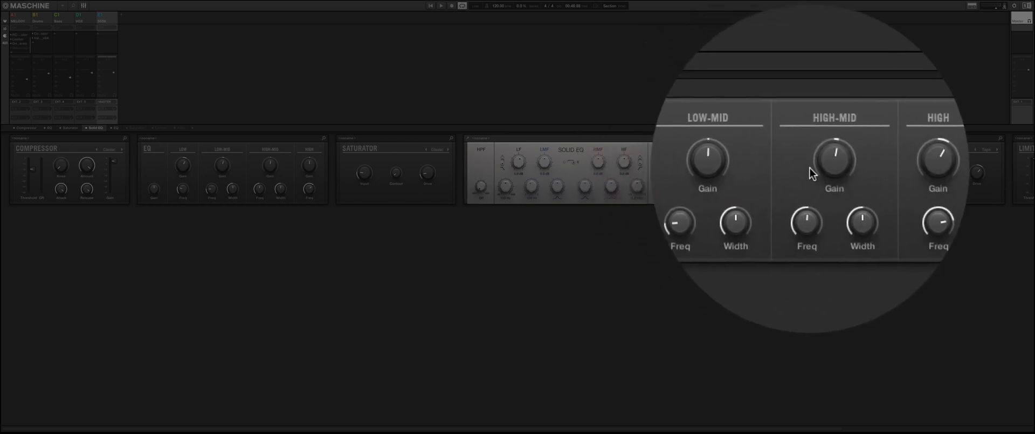
{"action": "mouse_move", "coordinate": [822, 171]}
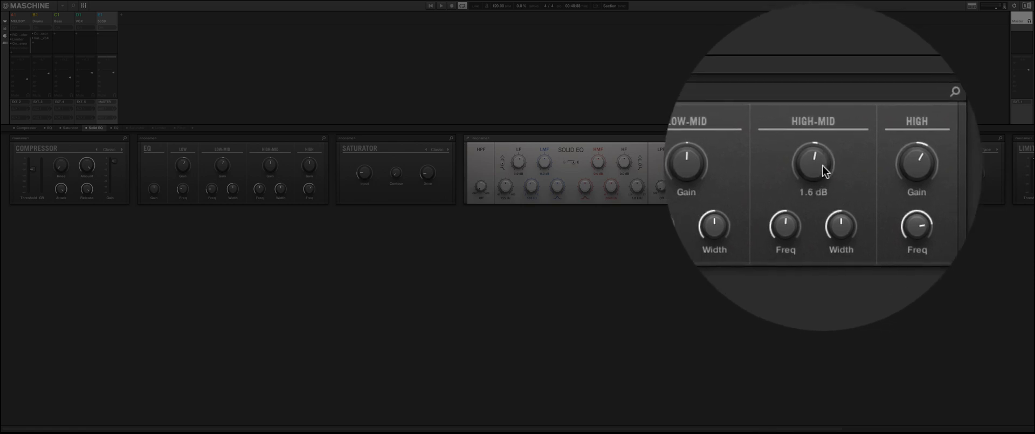
{"action": "mouse_move", "coordinate": [803, 189]}
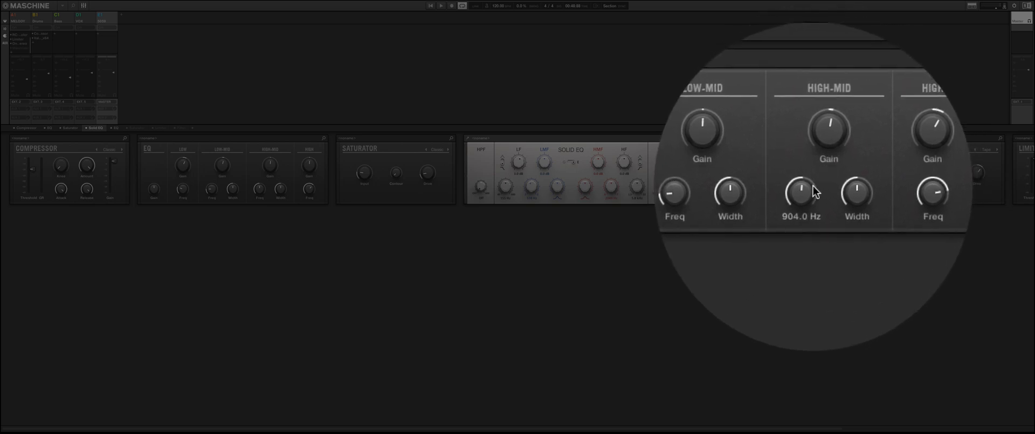
{"action": "mouse_move", "coordinate": [836, 186]}
{"action": "mouse_move", "coordinate": [860, 172]}
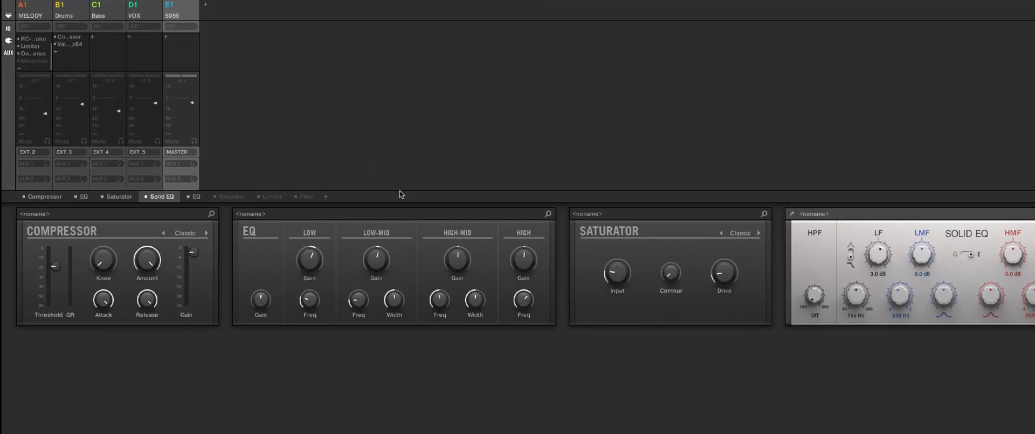
Play the mix and repeatedly bypass and re-enable the second master EQ to compare, leaving it turned on
{"action": "key", "text": "space"}
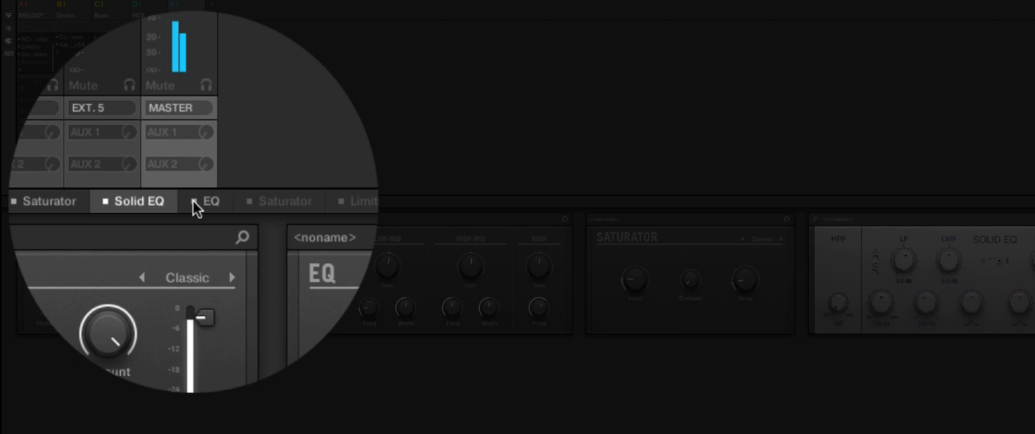
{"action": "left_click", "coordinate": [194, 201]}
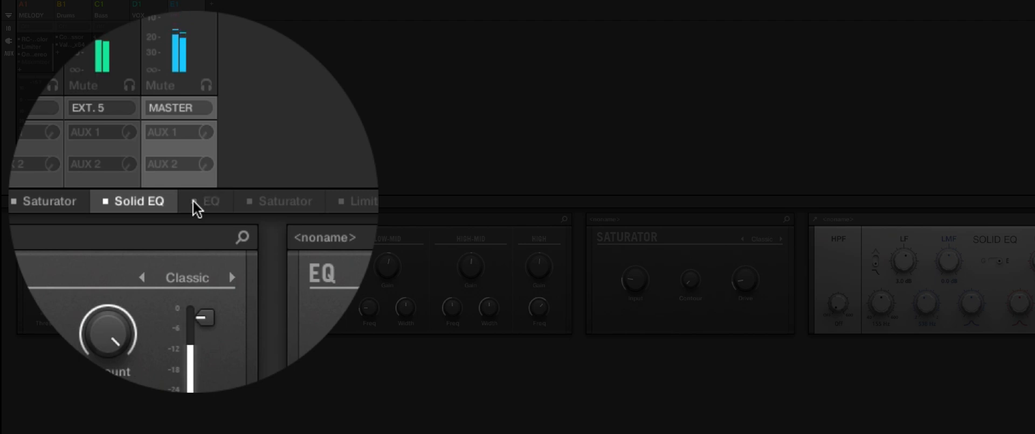
{"action": "left_click", "coordinate": [194, 201]}
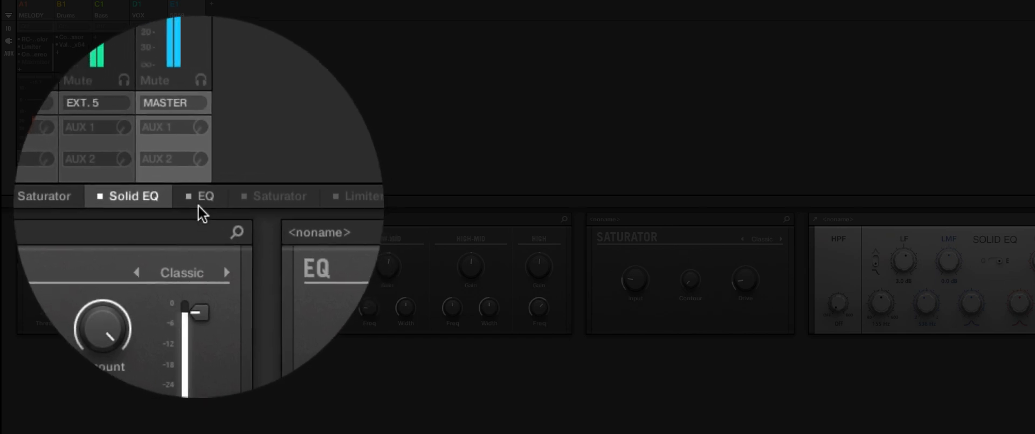
{"action": "left_click", "coordinate": [194, 203]}
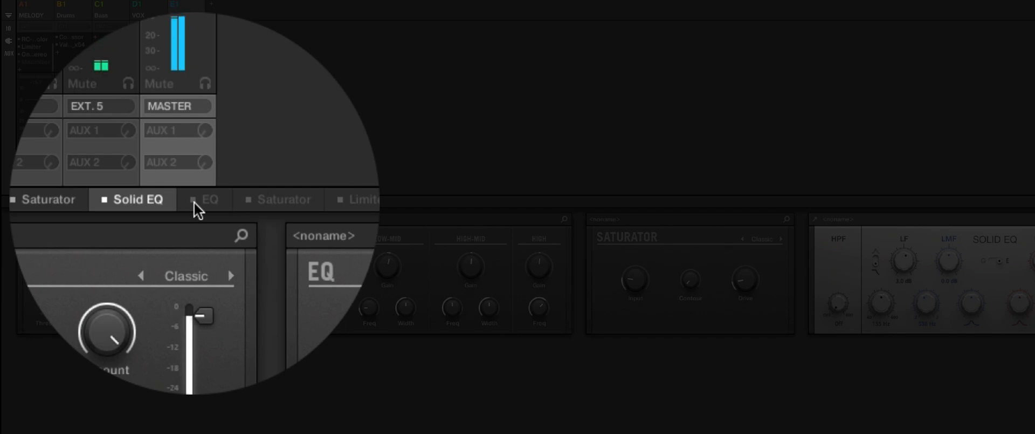
{"action": "left_click", "coordinate": [194, 202]}
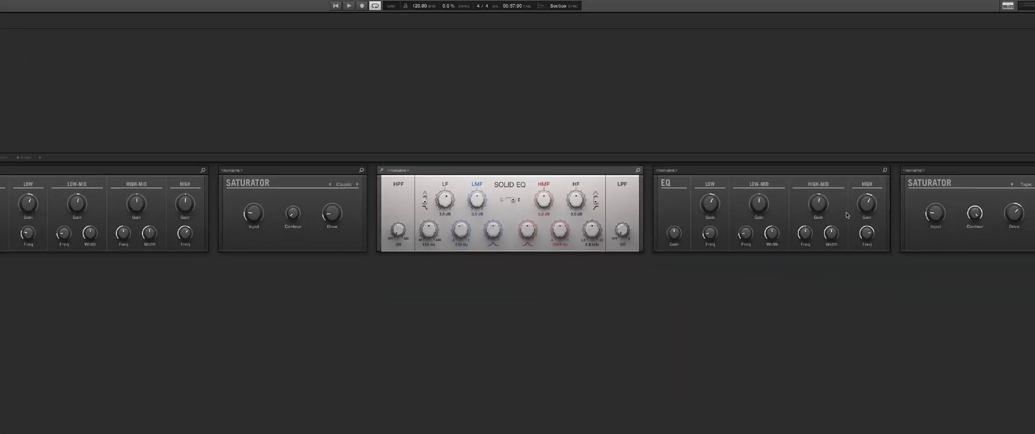
Inspect the High gain of the second master EQ and the Contour setting of the Tape Saturator after it
{"action": "mouse_move", "coordinate": [816, 203]}
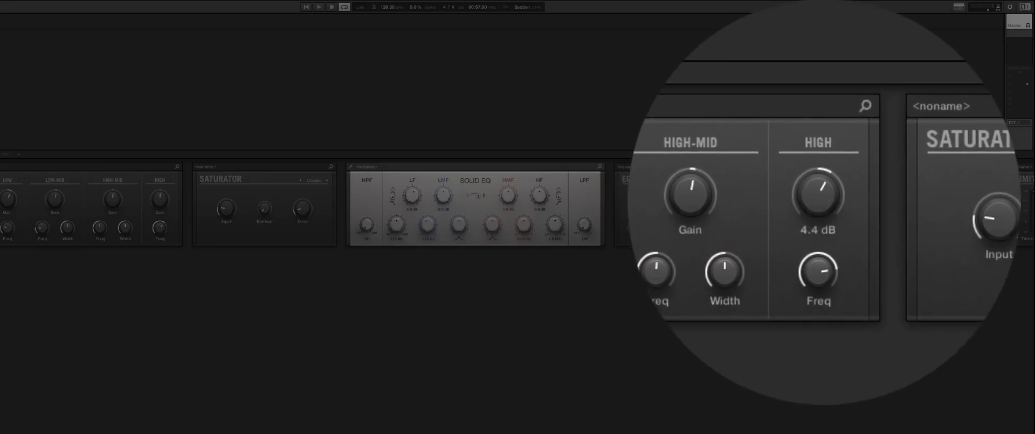
{"action": "left_click_drag", "start_coordinate": [818, 195], "coordinate": [818, 200]}
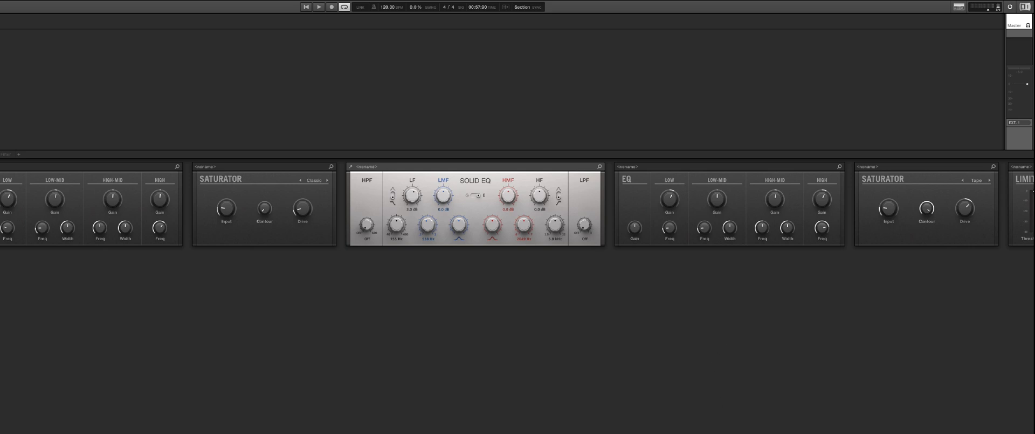
{"action": "scroll", "coordinate": [517, 203], "scroll_direction": "right", "scroll_amount": 5}
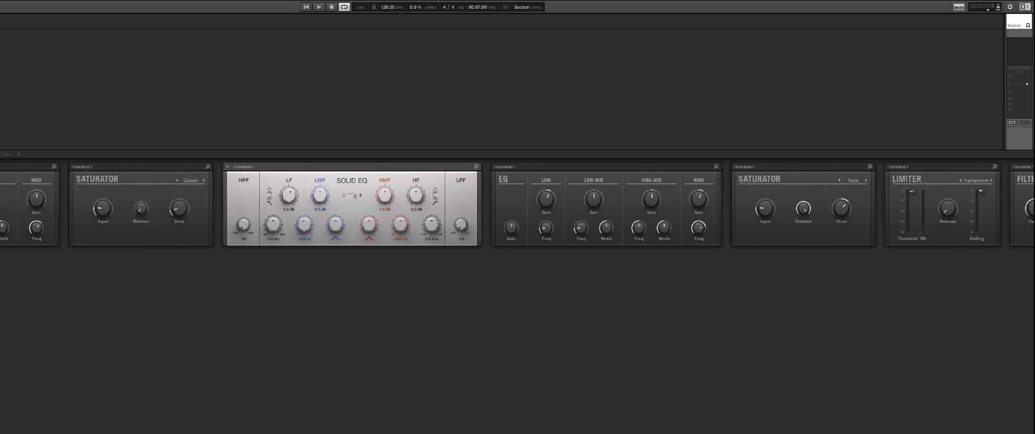
{"action": "scroll", "coordinate": [518, 203], "scroll_direction": "right", "scroll_amount": 2}
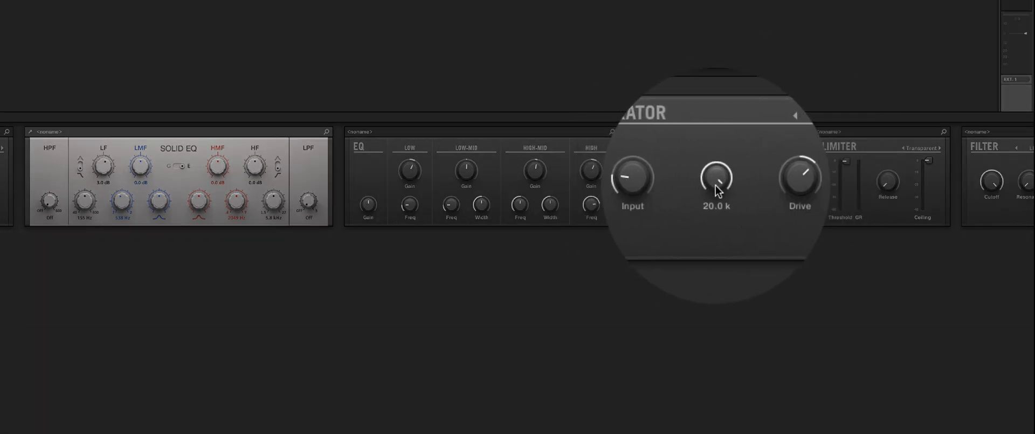
{"action": "mouse_move", "coordinate": [760, 187]}
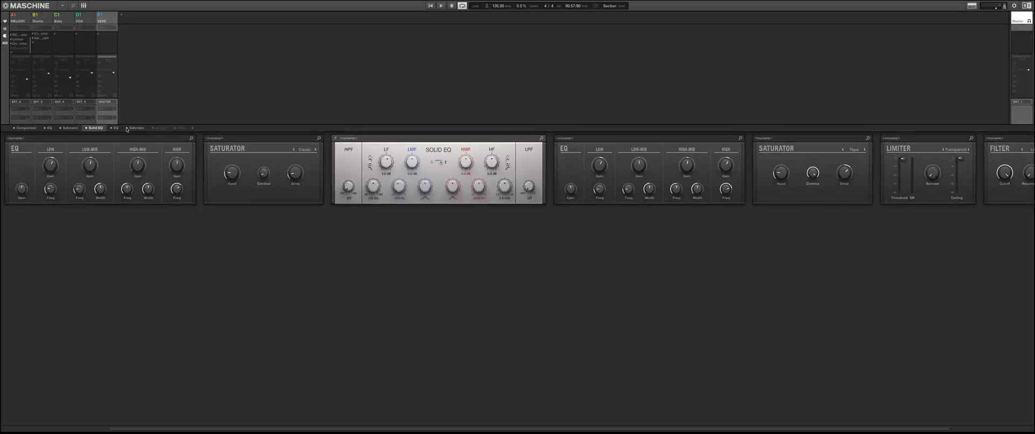
Play the mix and repeatedly bypass and re-enable the master Tape Saturator to compare, leaving it turned on and playback stopped
{"action": "key", "text": "space"}
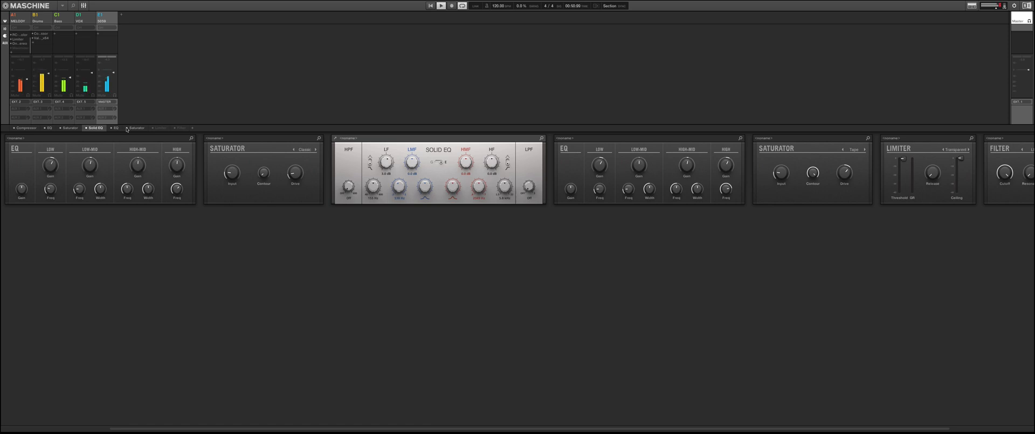
{"action": "left_click", "coordinate": [128, 128]}
{"action": "left_click", "coordinate": [127, 129]}
{"action": "left_click", "coordinate": [127, 129]}
{"action": "key", "text": "space"}
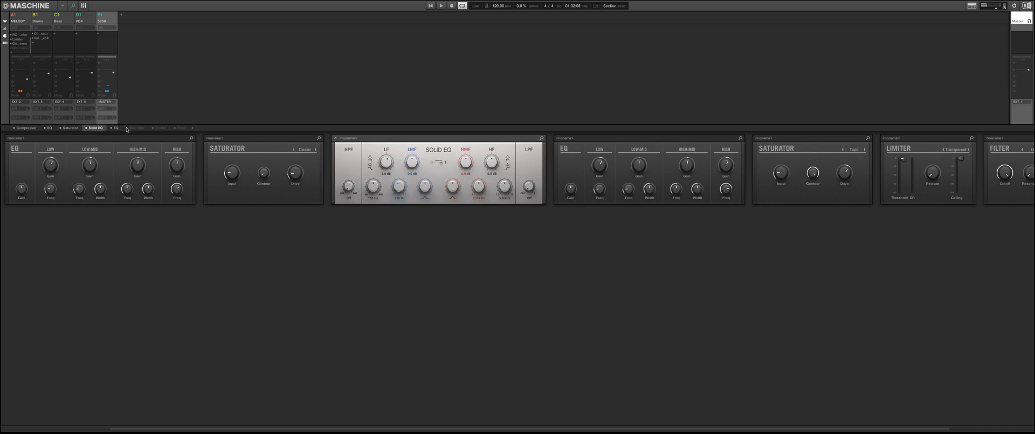
{"action": "left_click", "coordinate": [133, 128]}
{"action": "key", "text": "space"}
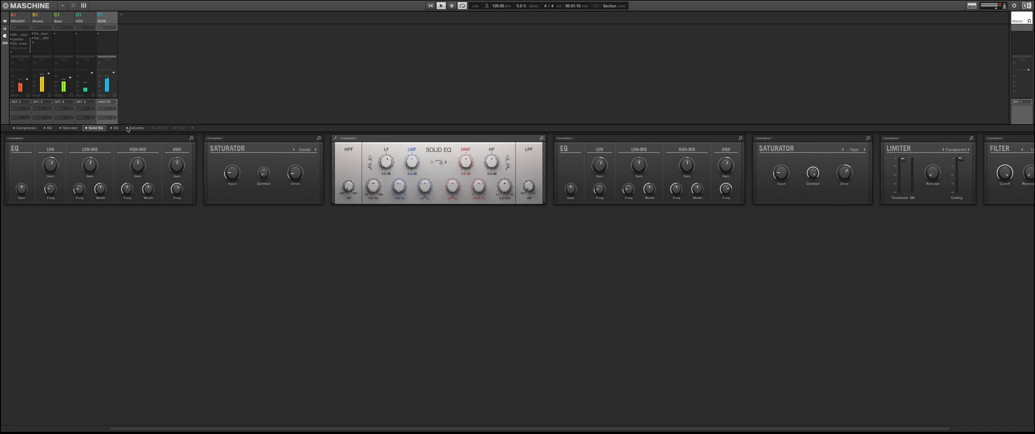
{"action": "left_click", "coordinate": [128, 128]}
{"action": "left_click", "coordinate": [128, 129]}
{"action": "key", "text": "space"}
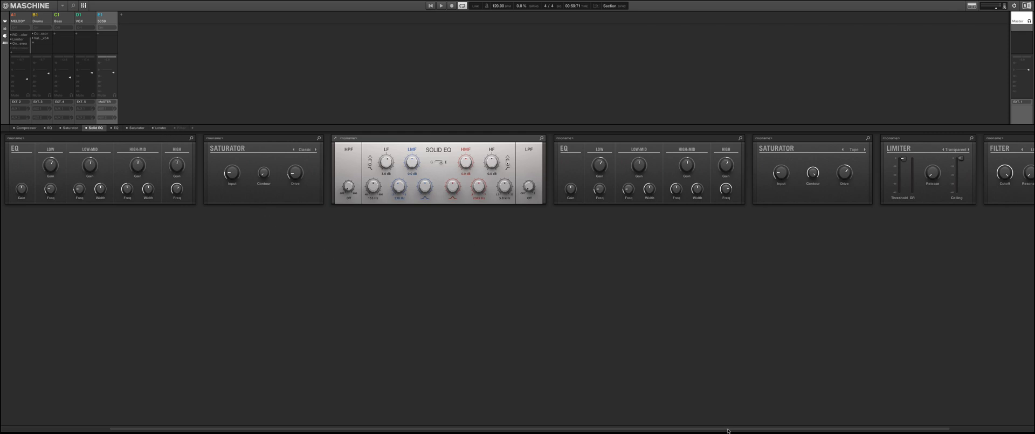
Compare the mix with the master Limiter bypassed and active during playback, leaving it on, and return to the arrangement view
{"action": "left_click_drag", "start_coordinate": [733, 429], "coordinate": [832, 423]}
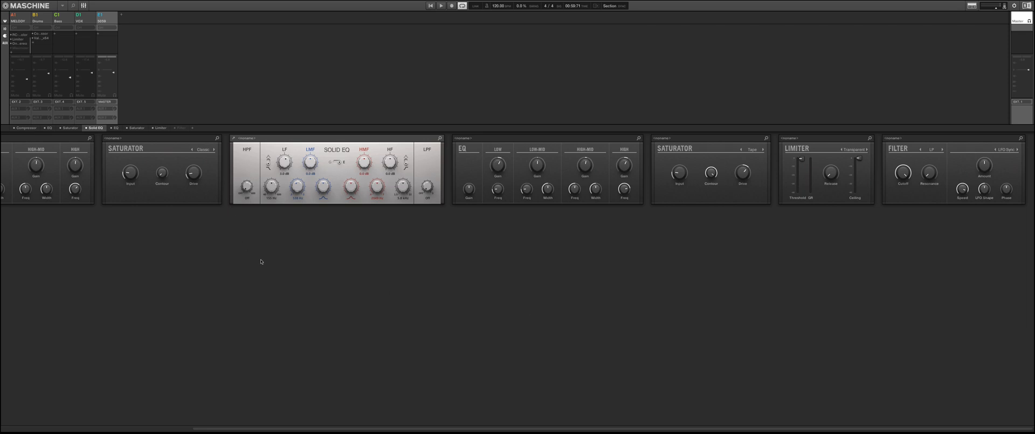
{"action": "key", "text": "space"}
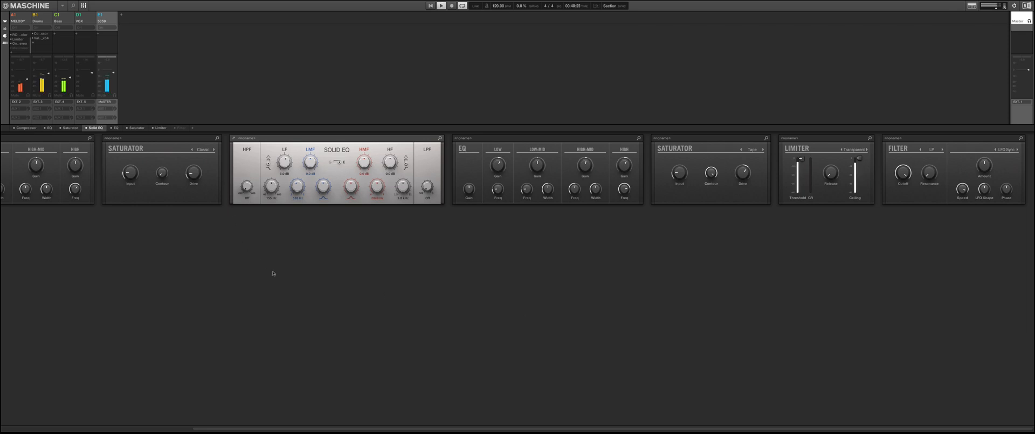
{"action": "mouse_move", "coordinate": [194, 165]}
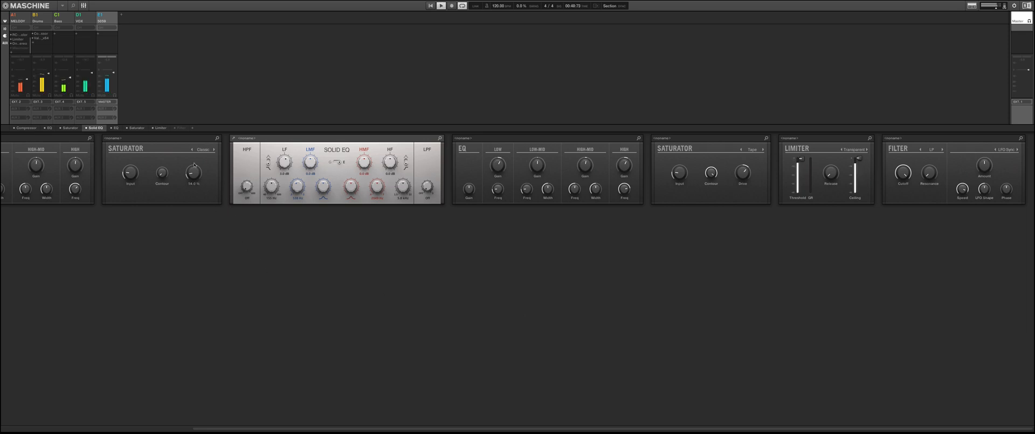
{"action": "left_click", "coordinate": [153, 128]}
{"action": "left_click", "coordinate": [153, 129]}
{"action": "left_click", "coordinate": [152, 128]}
{"action": "left_click", "coordinate": [153, 129]}
{"action": "key", "text": "space"}
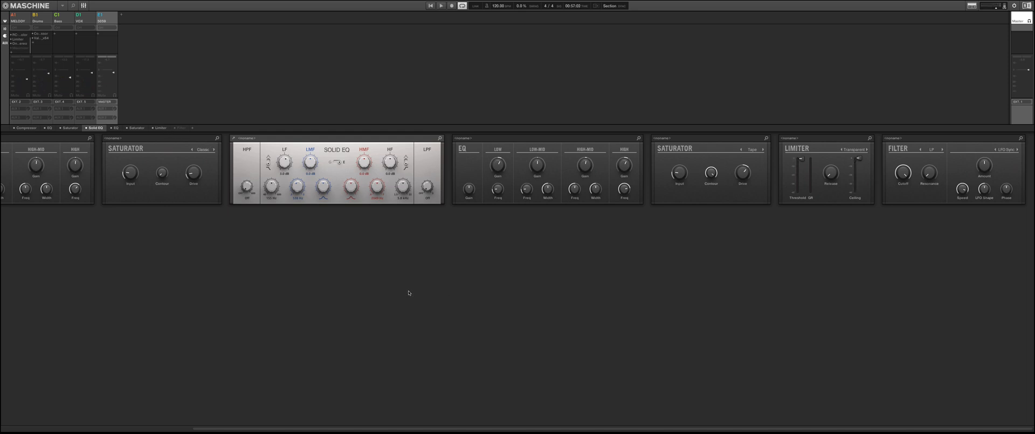
{"action": "key", "text": "ctrl+m"}
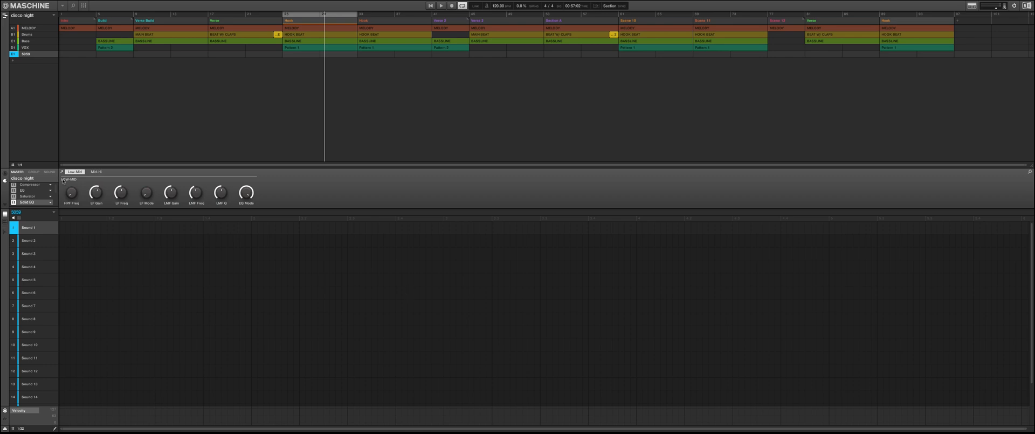